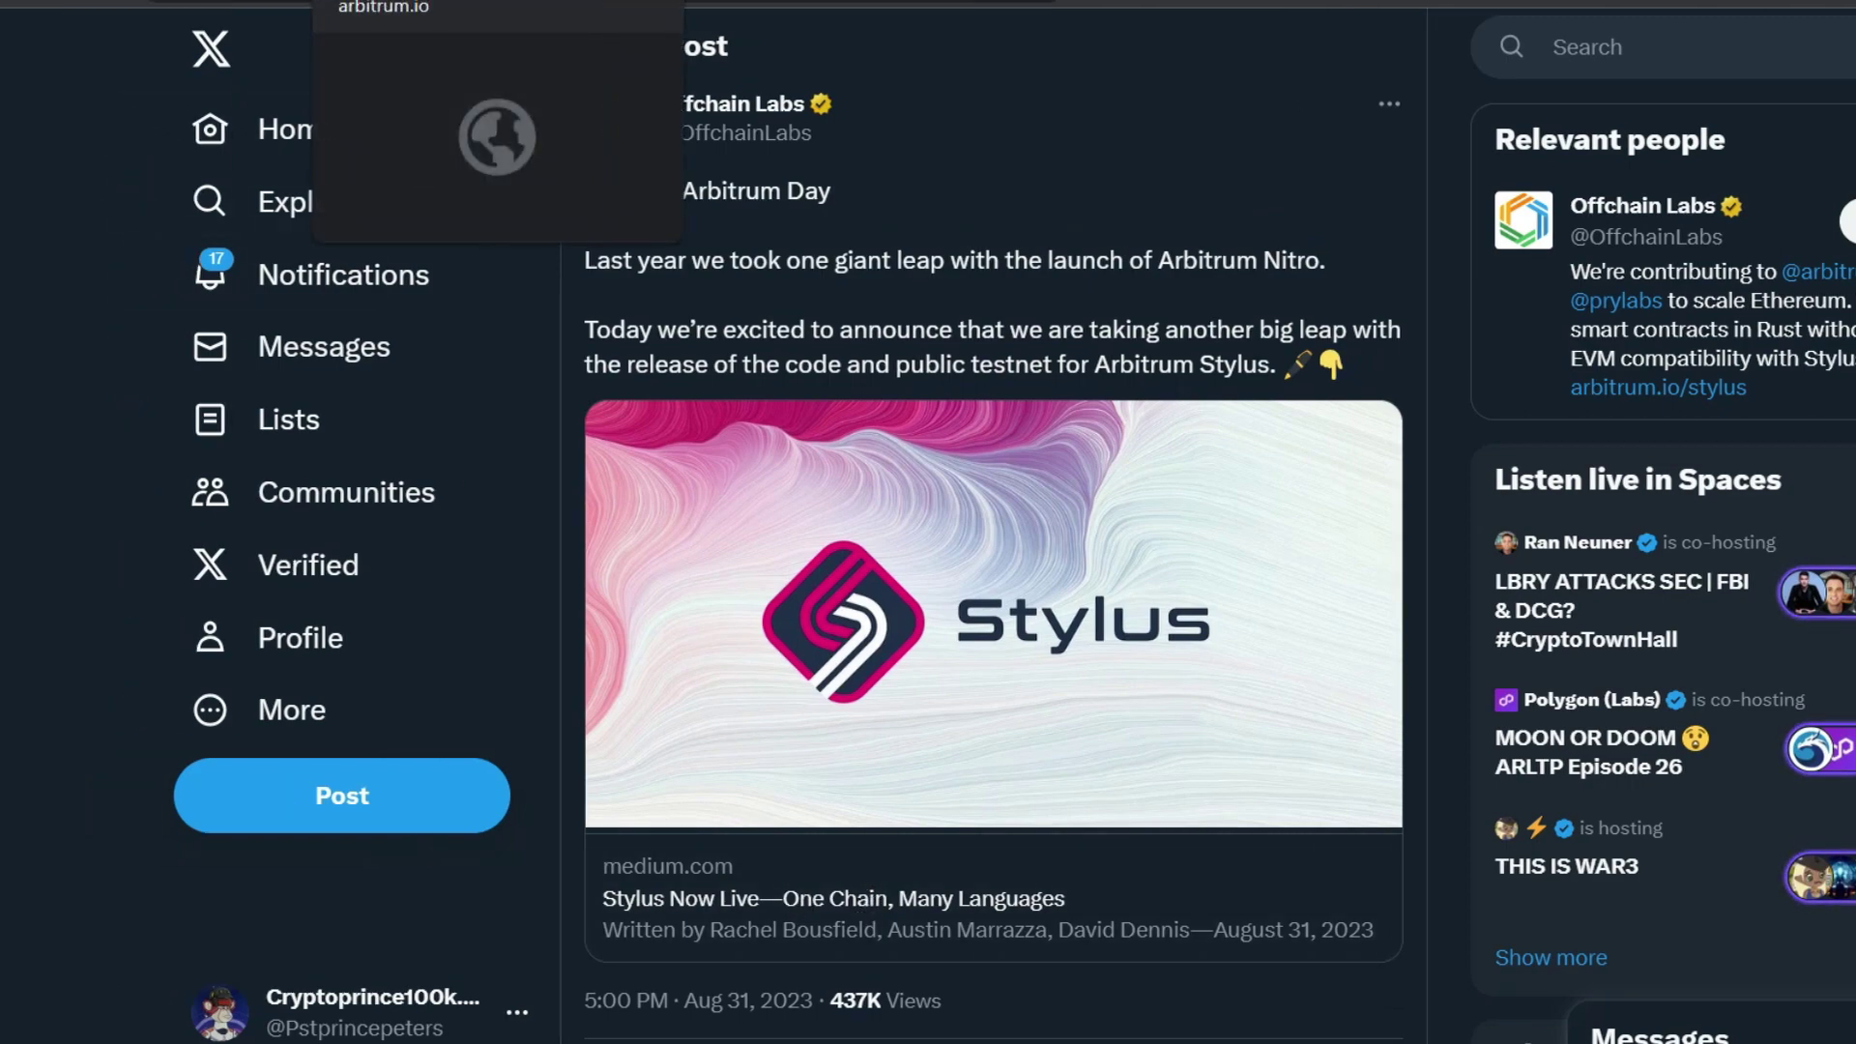
Step: Switch from X to the Arbitrum Stylus page headlined 'Write smart contracts in Rust'
left_click(435, 3)
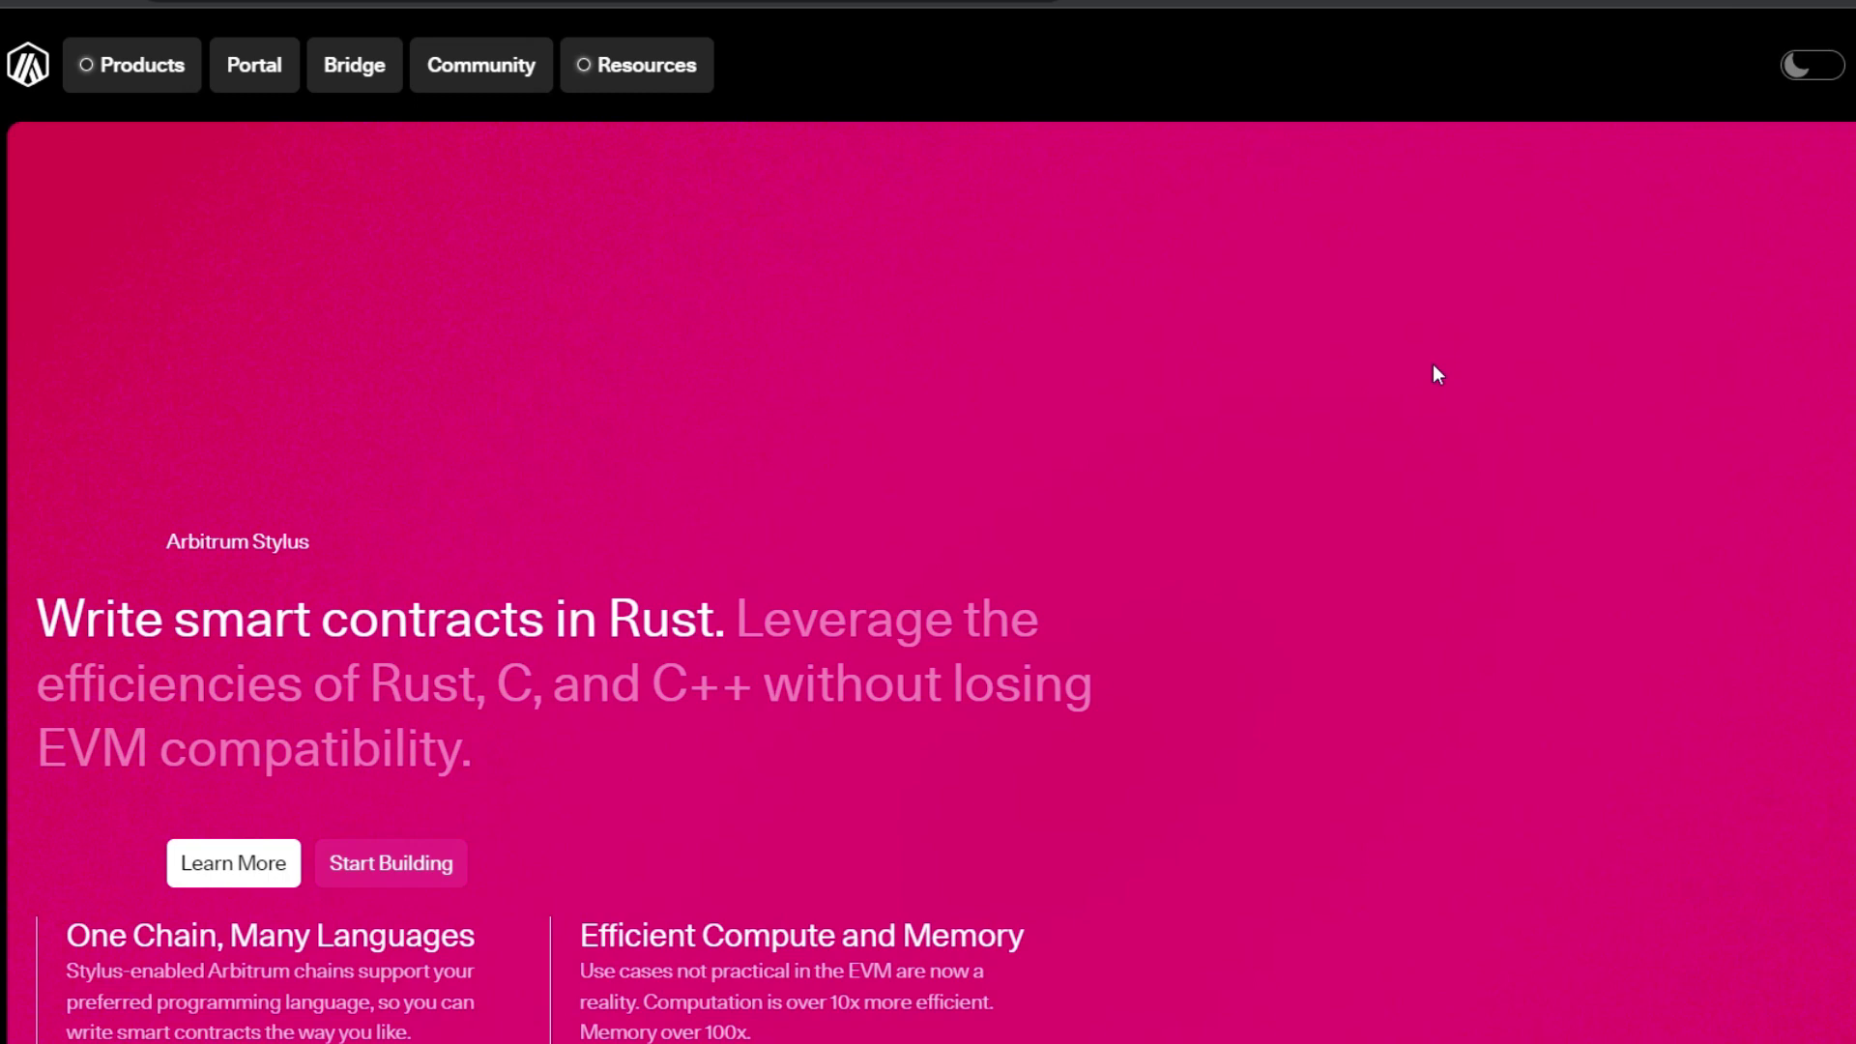
Step: Bring up the MetaMask wallet popup on Arbitrum Sepolia, showing a 0.2998 ETH balance
key("alt+shift+m")
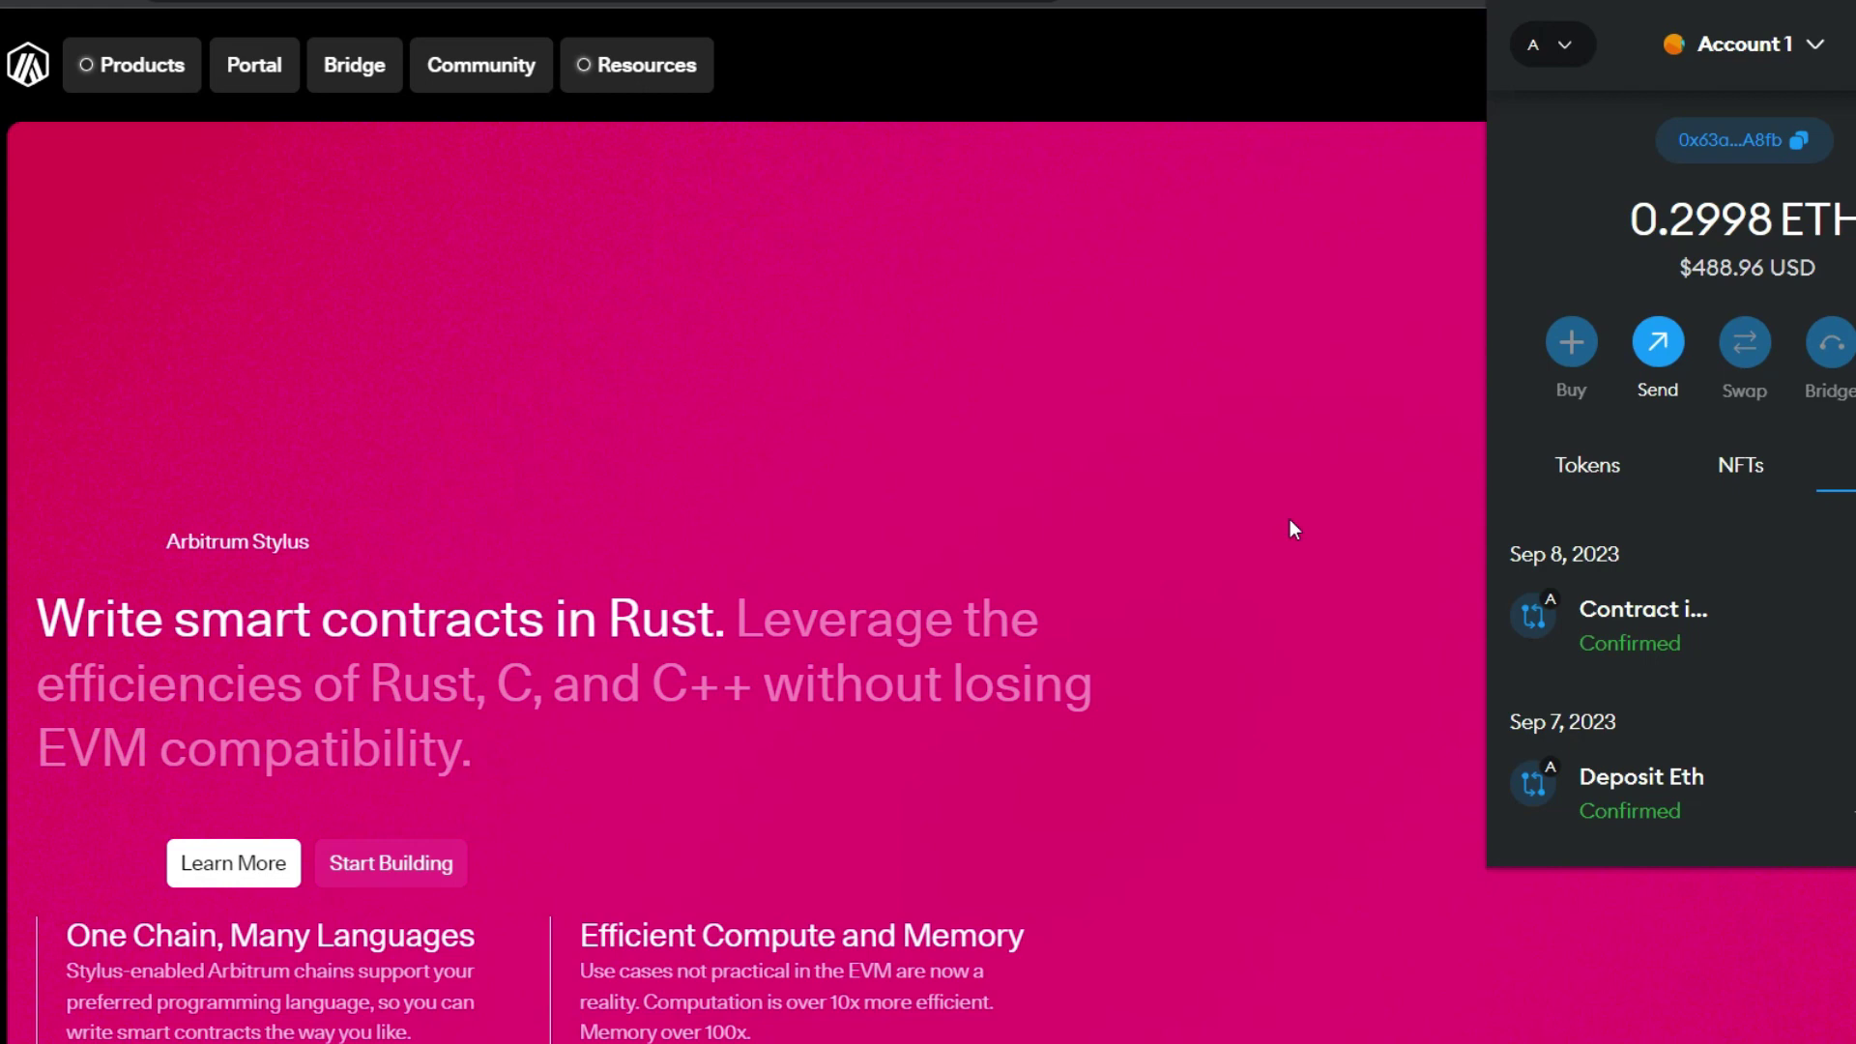
Step: Open MetaMask's manual network form from the network list, then go to the Infura Sepolia faucet
left_click(1537, 76)
scroll(1644, 774, "down", 2)
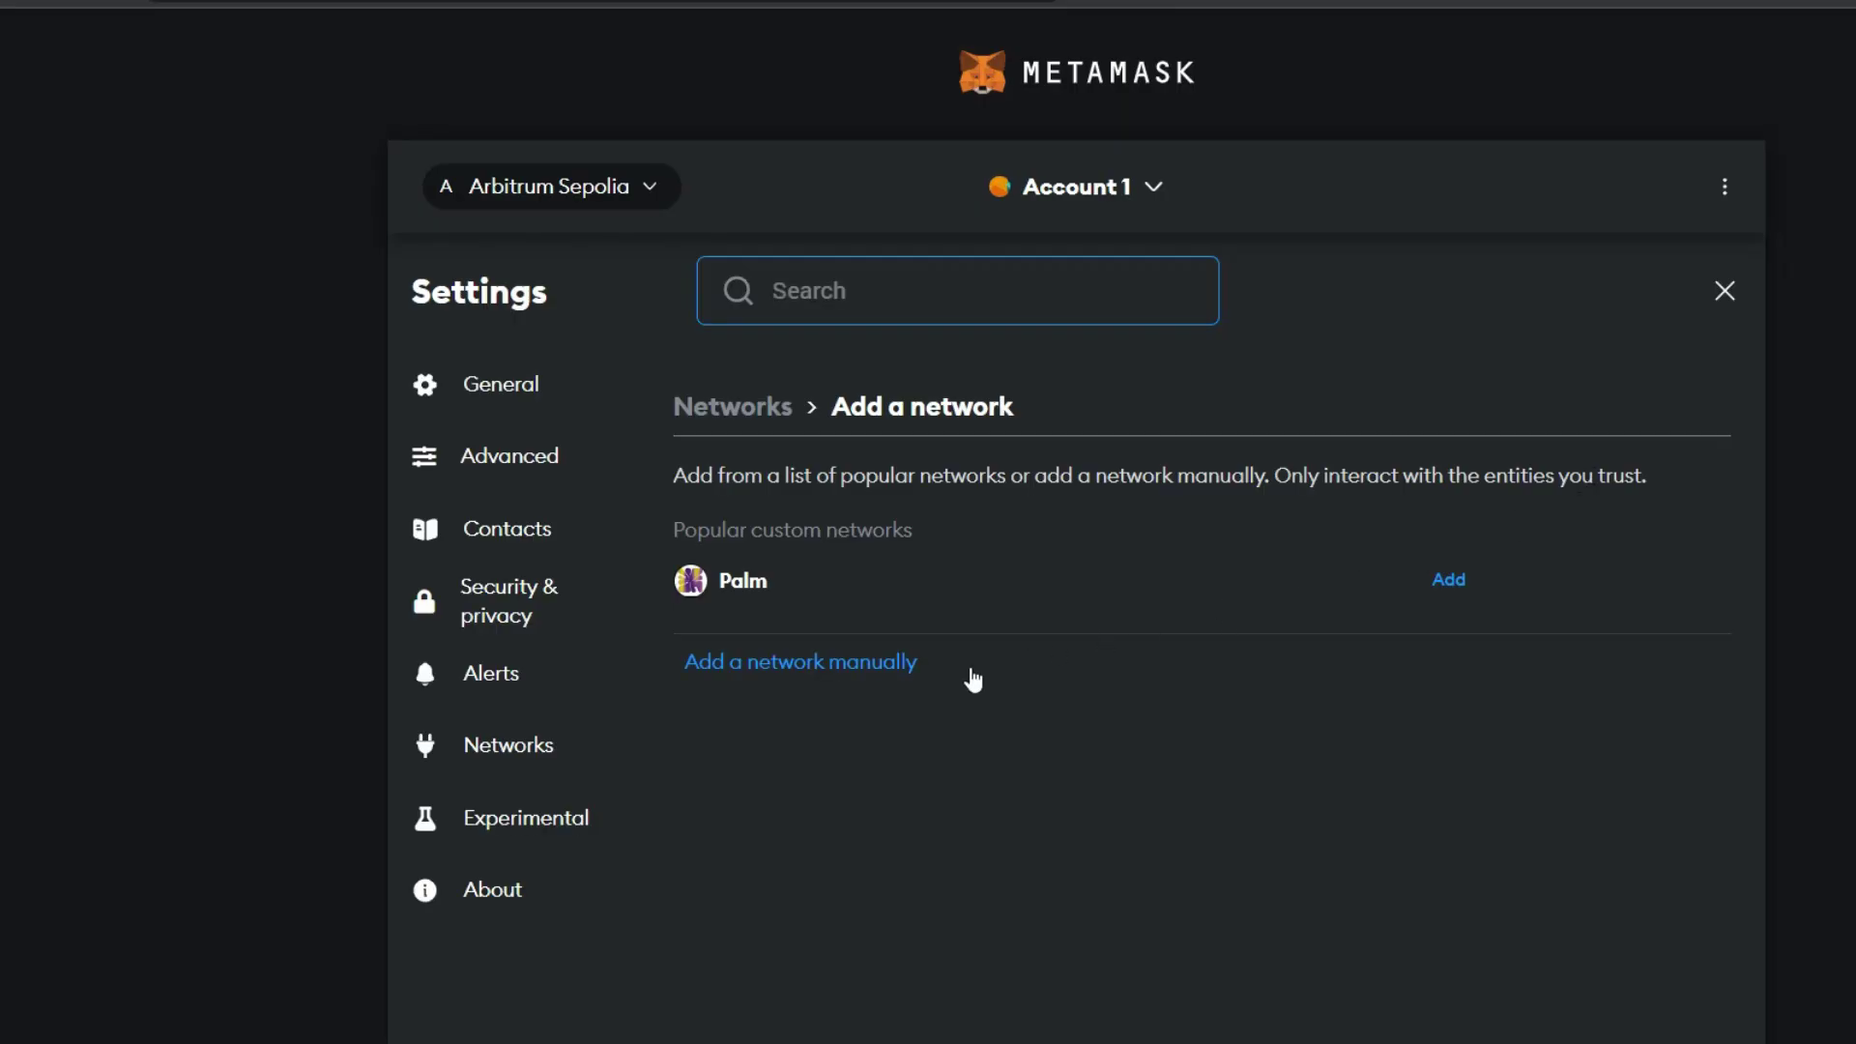
left_click(799, 677)
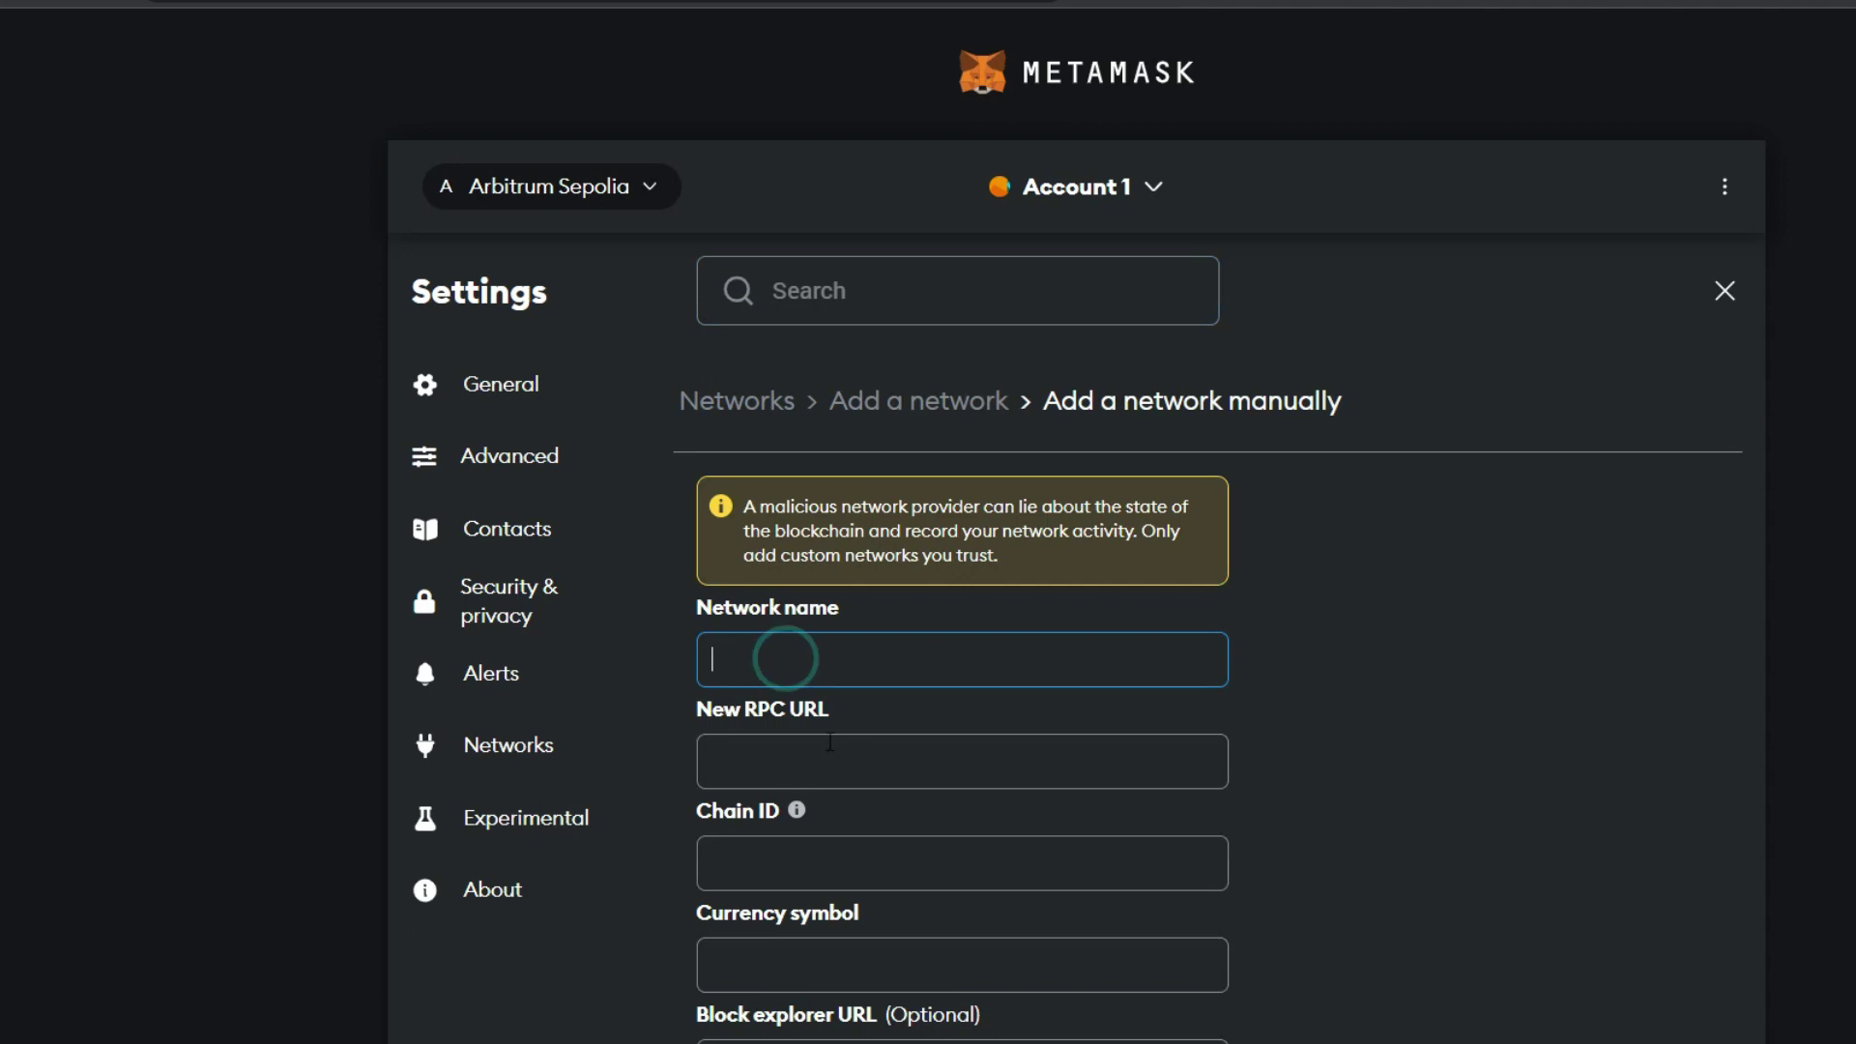
scroll(809, 665, "down", 1)
scroll(809, 665, "down", 3)
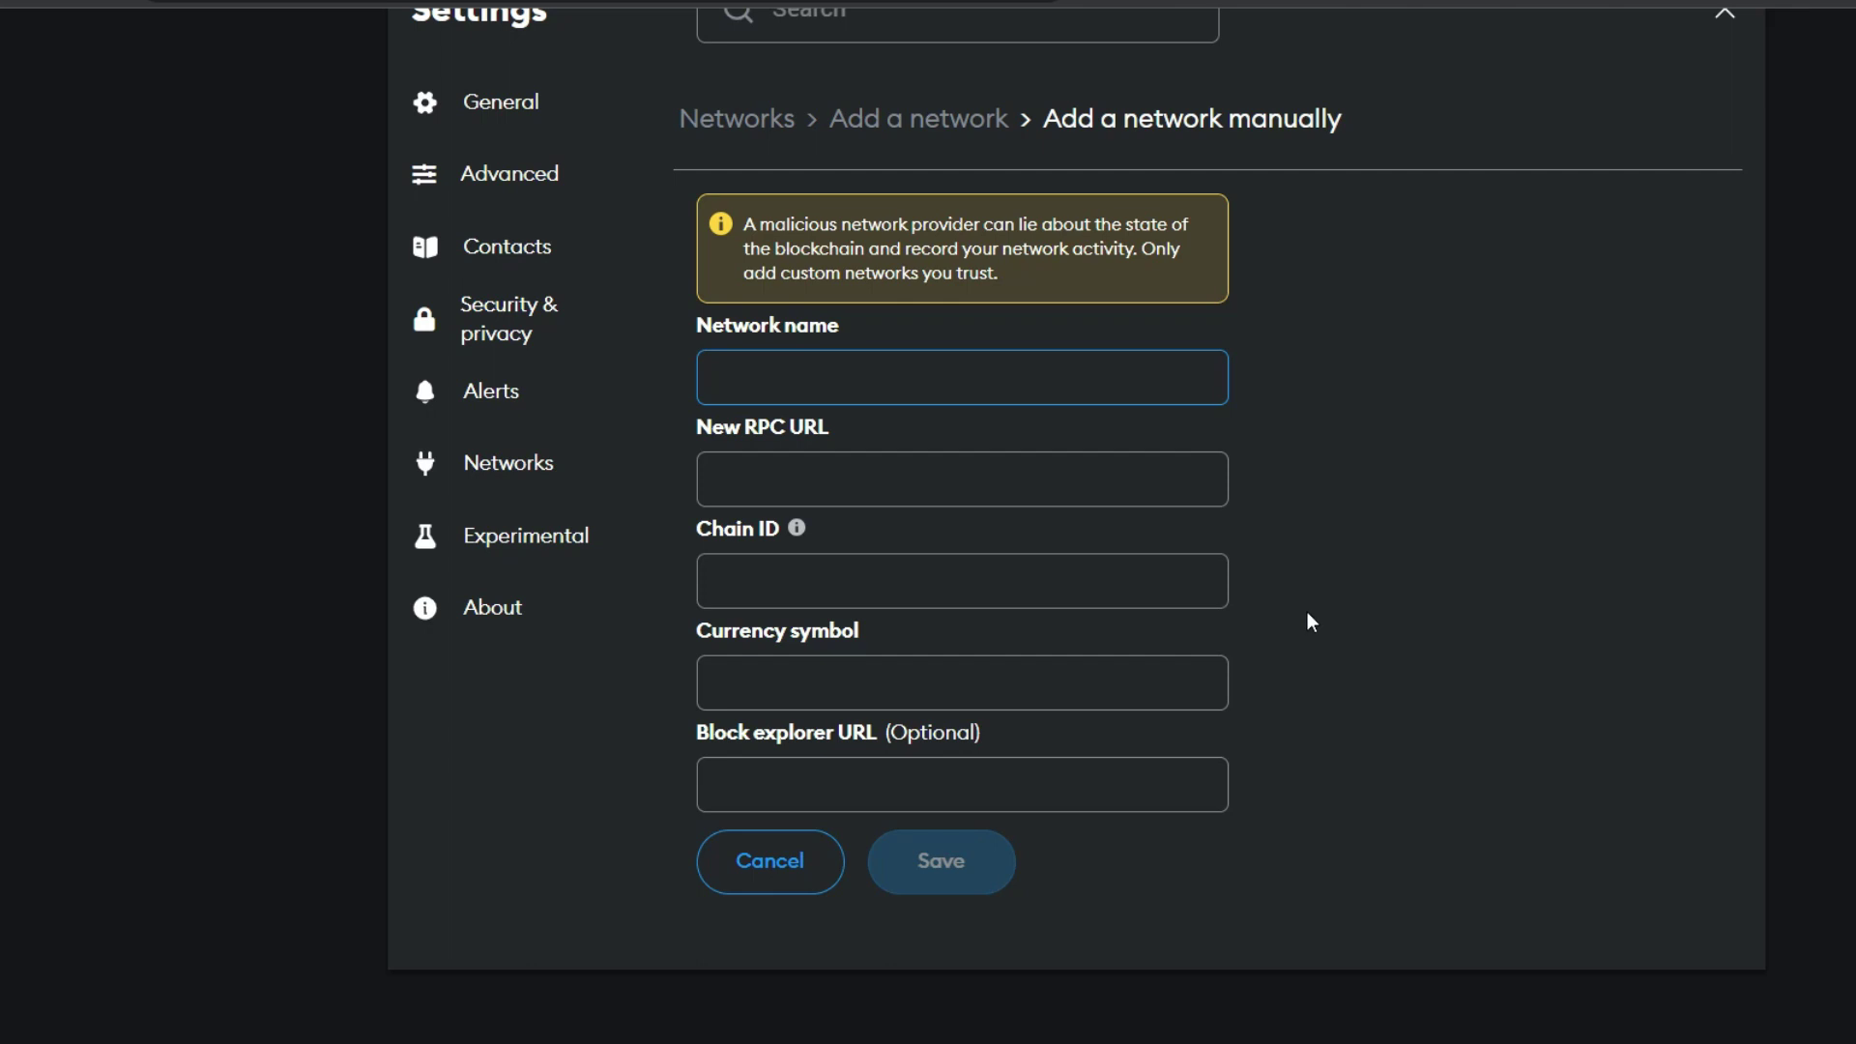
scroll(1311, 622, "up", 3)
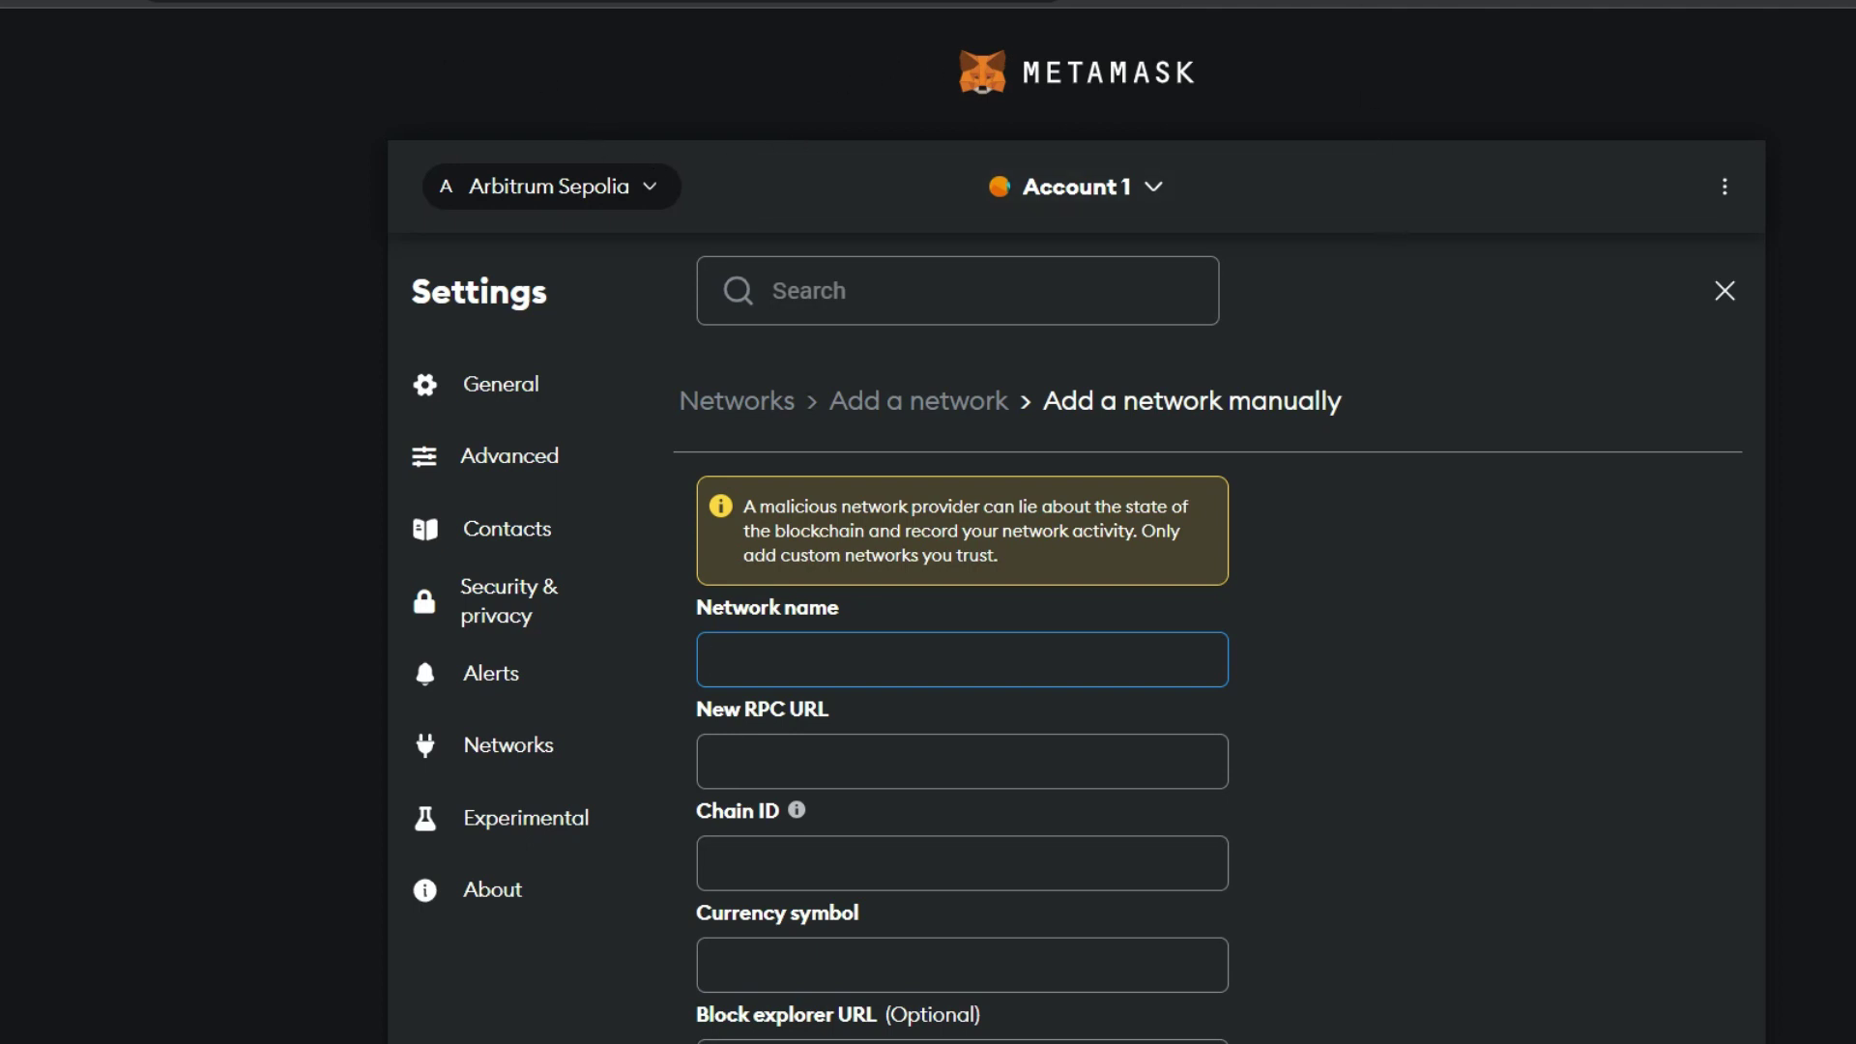
left_click(1292, 1)
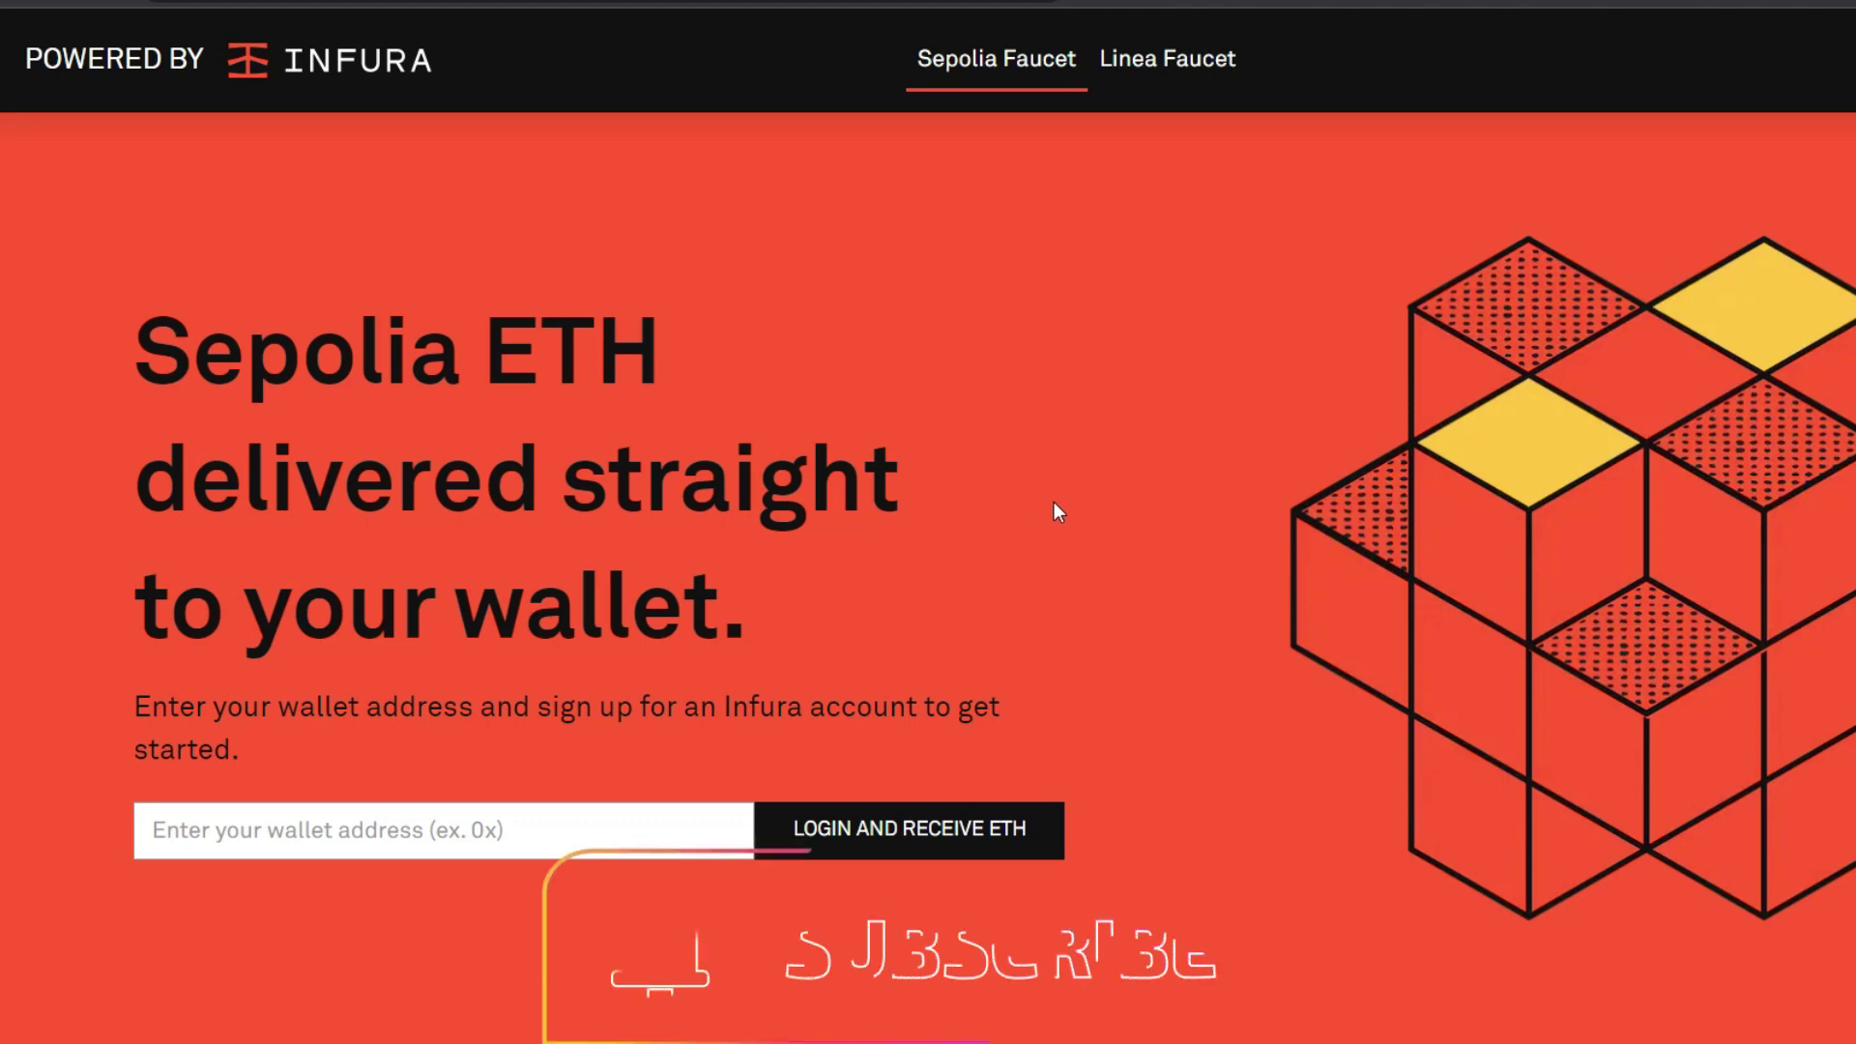
Step: Scroll the Infura Sepolia faucet page and focus the 'Enter your wallet address' field
scroll(1058, 512, "down", 3)
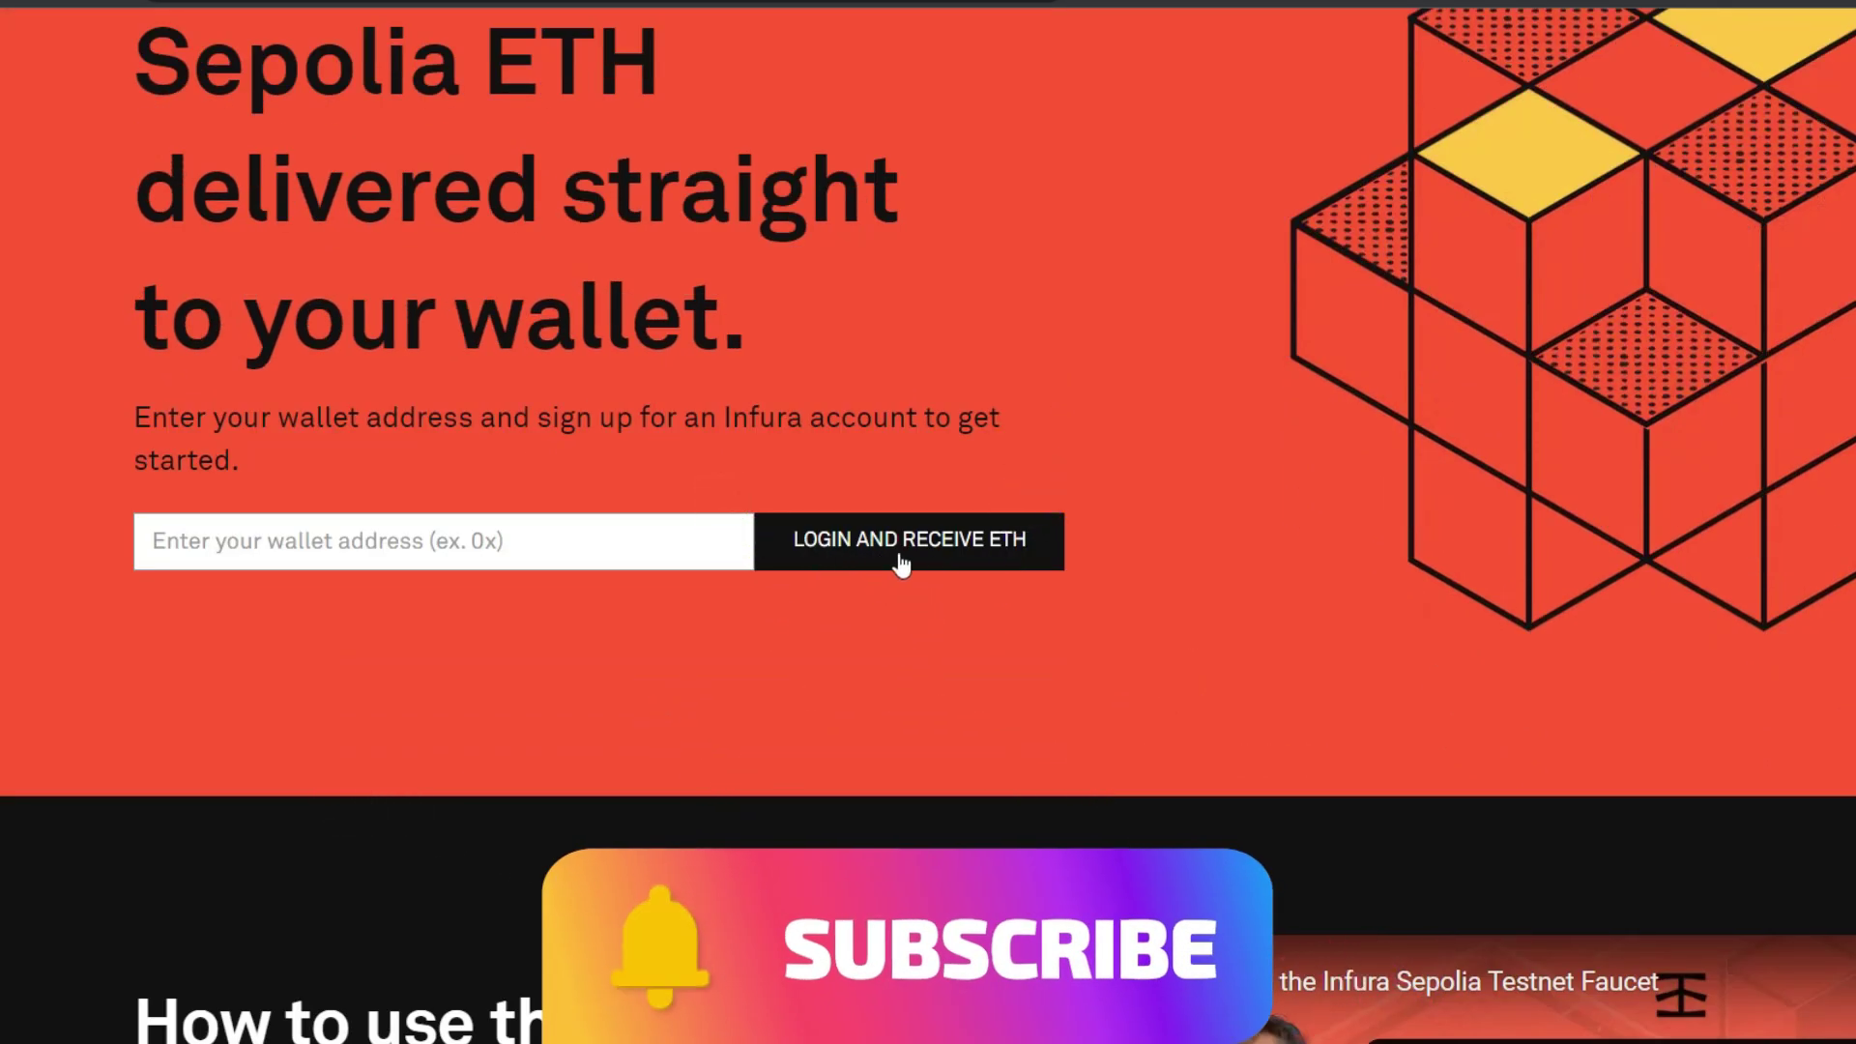
scroll(943, 370, "up", 3)
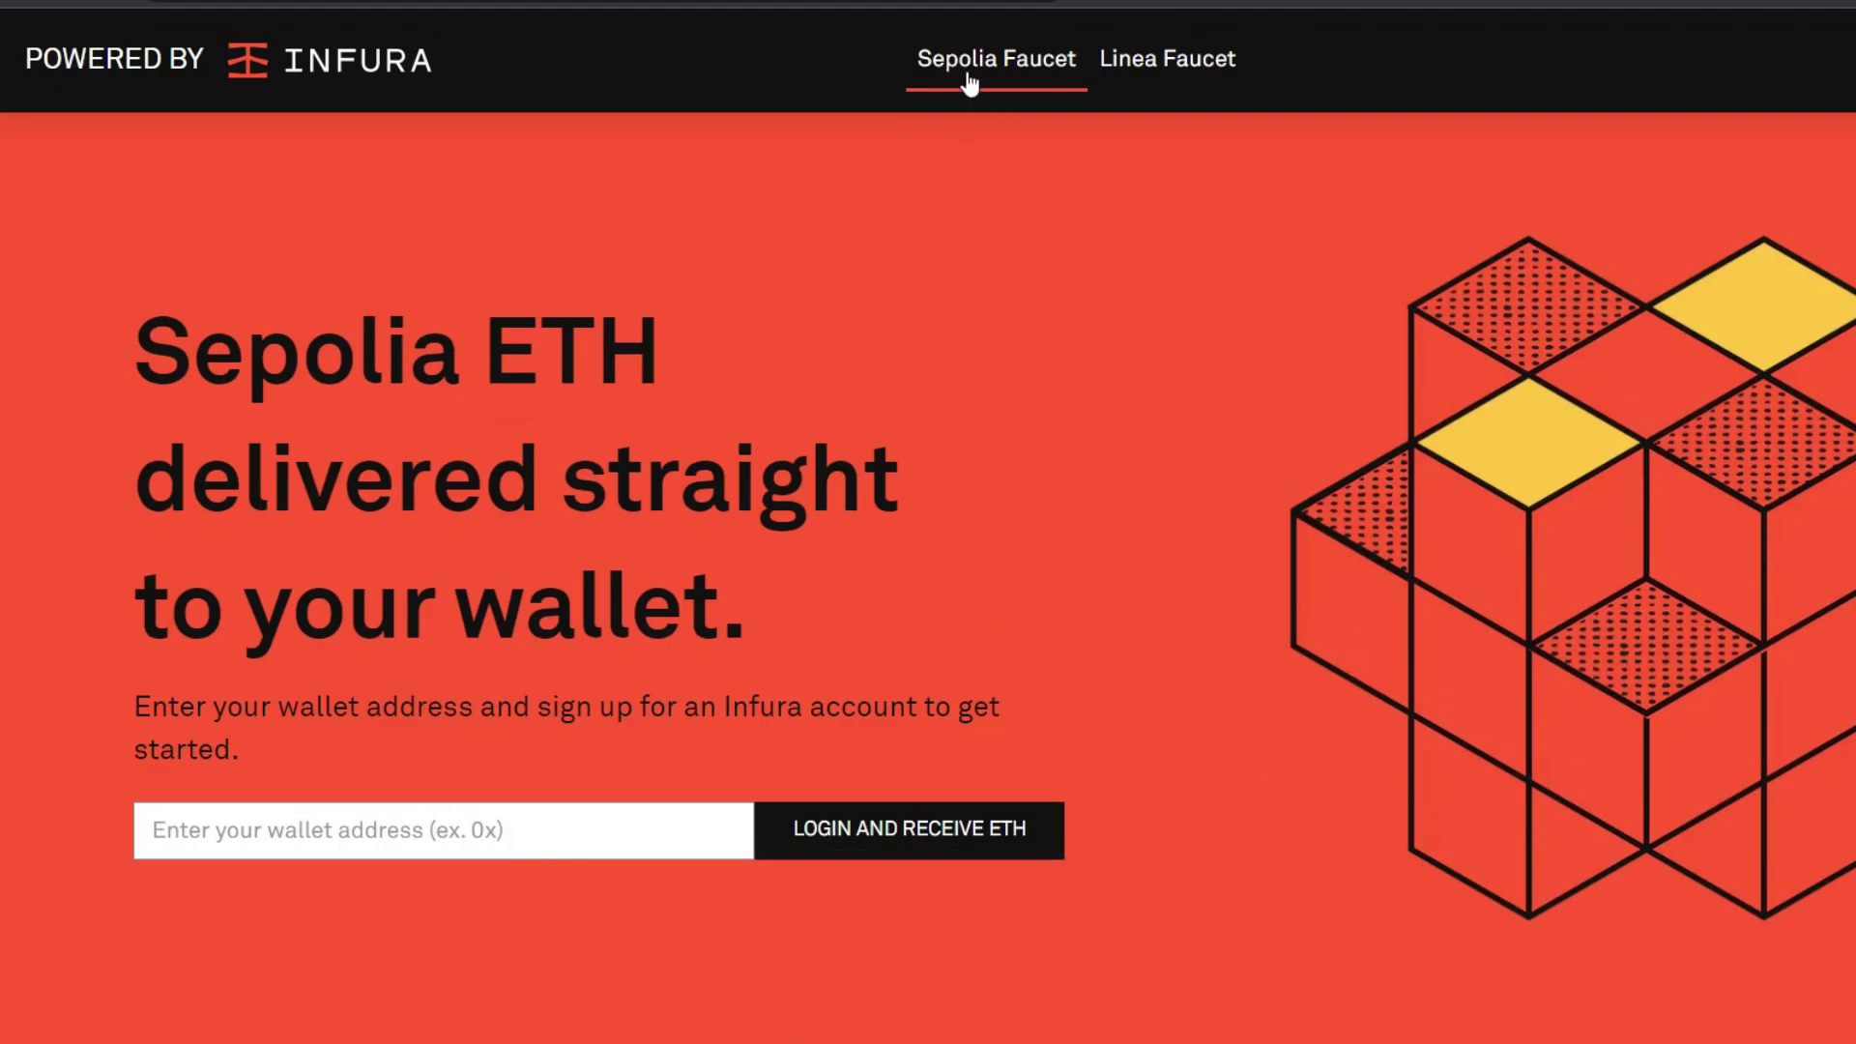
left_click(457, 829)
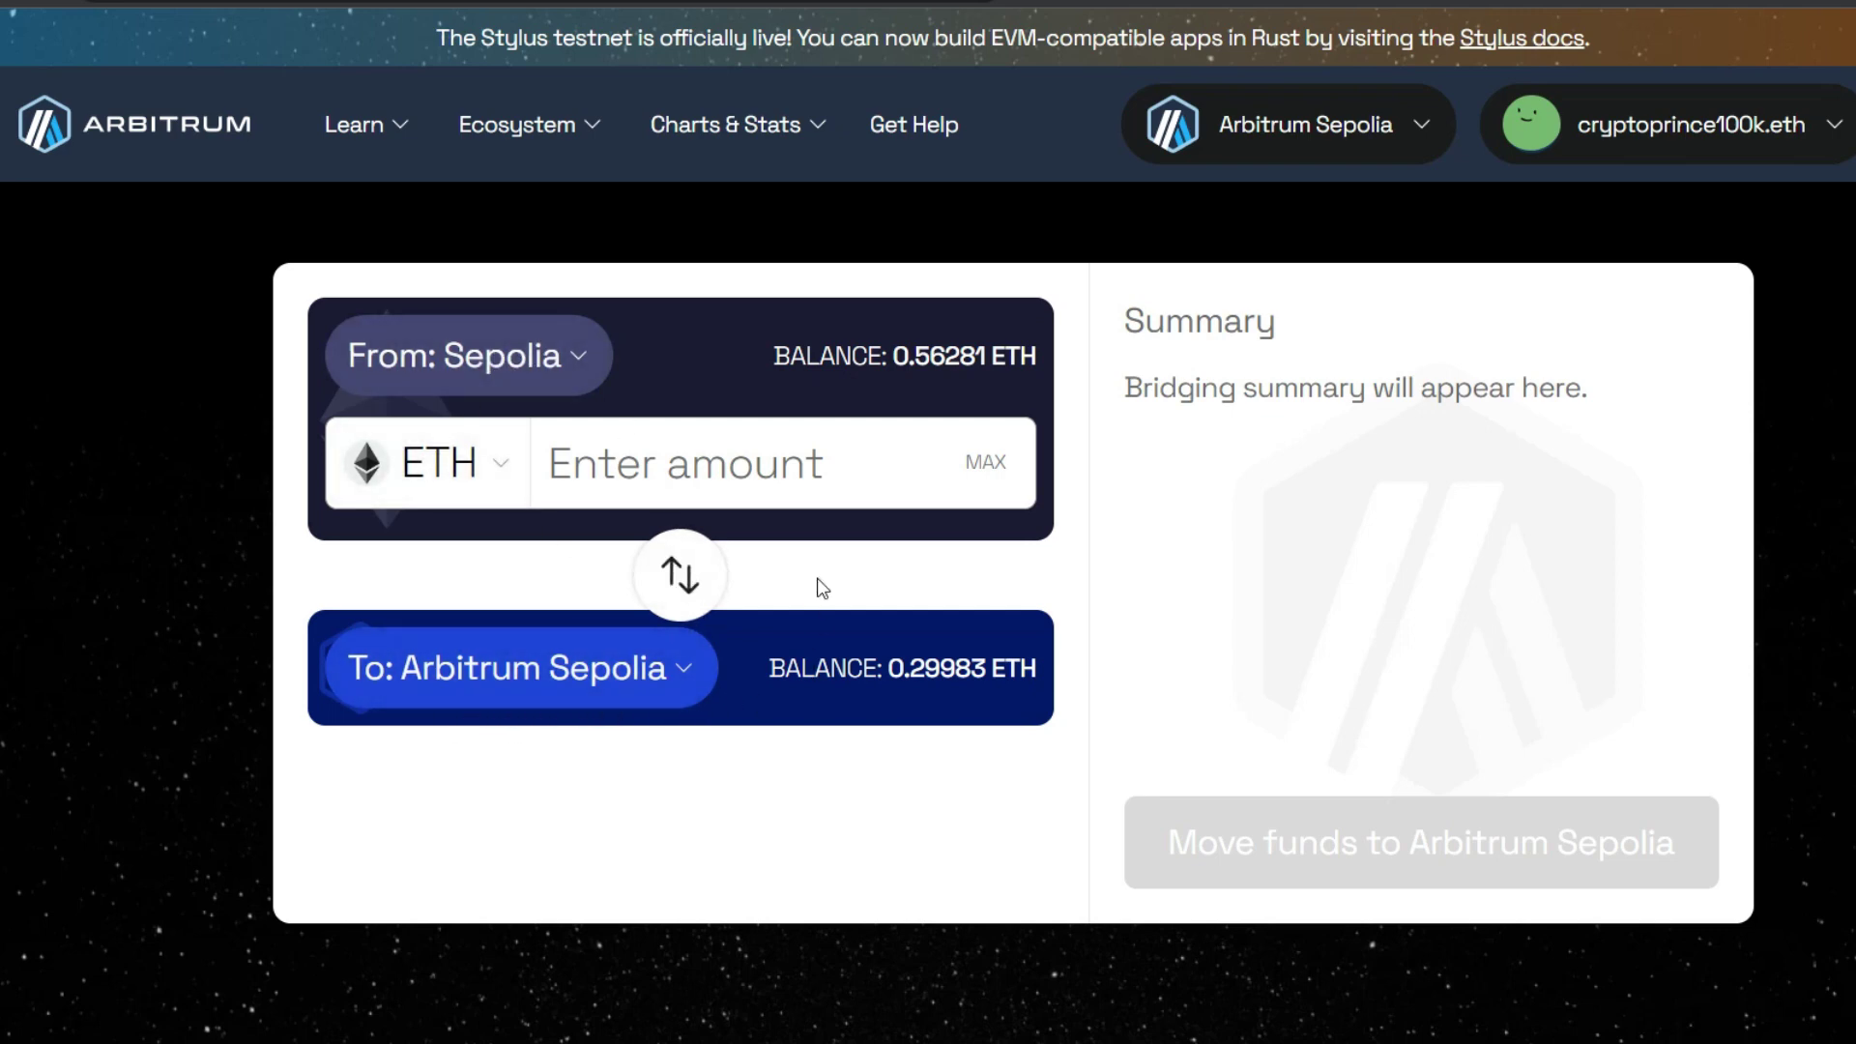
Step: Enter 0.1 ETH to bridge from Sepolia to Arbitrum Sepolia
left_click(811, 462)
type("0.1")
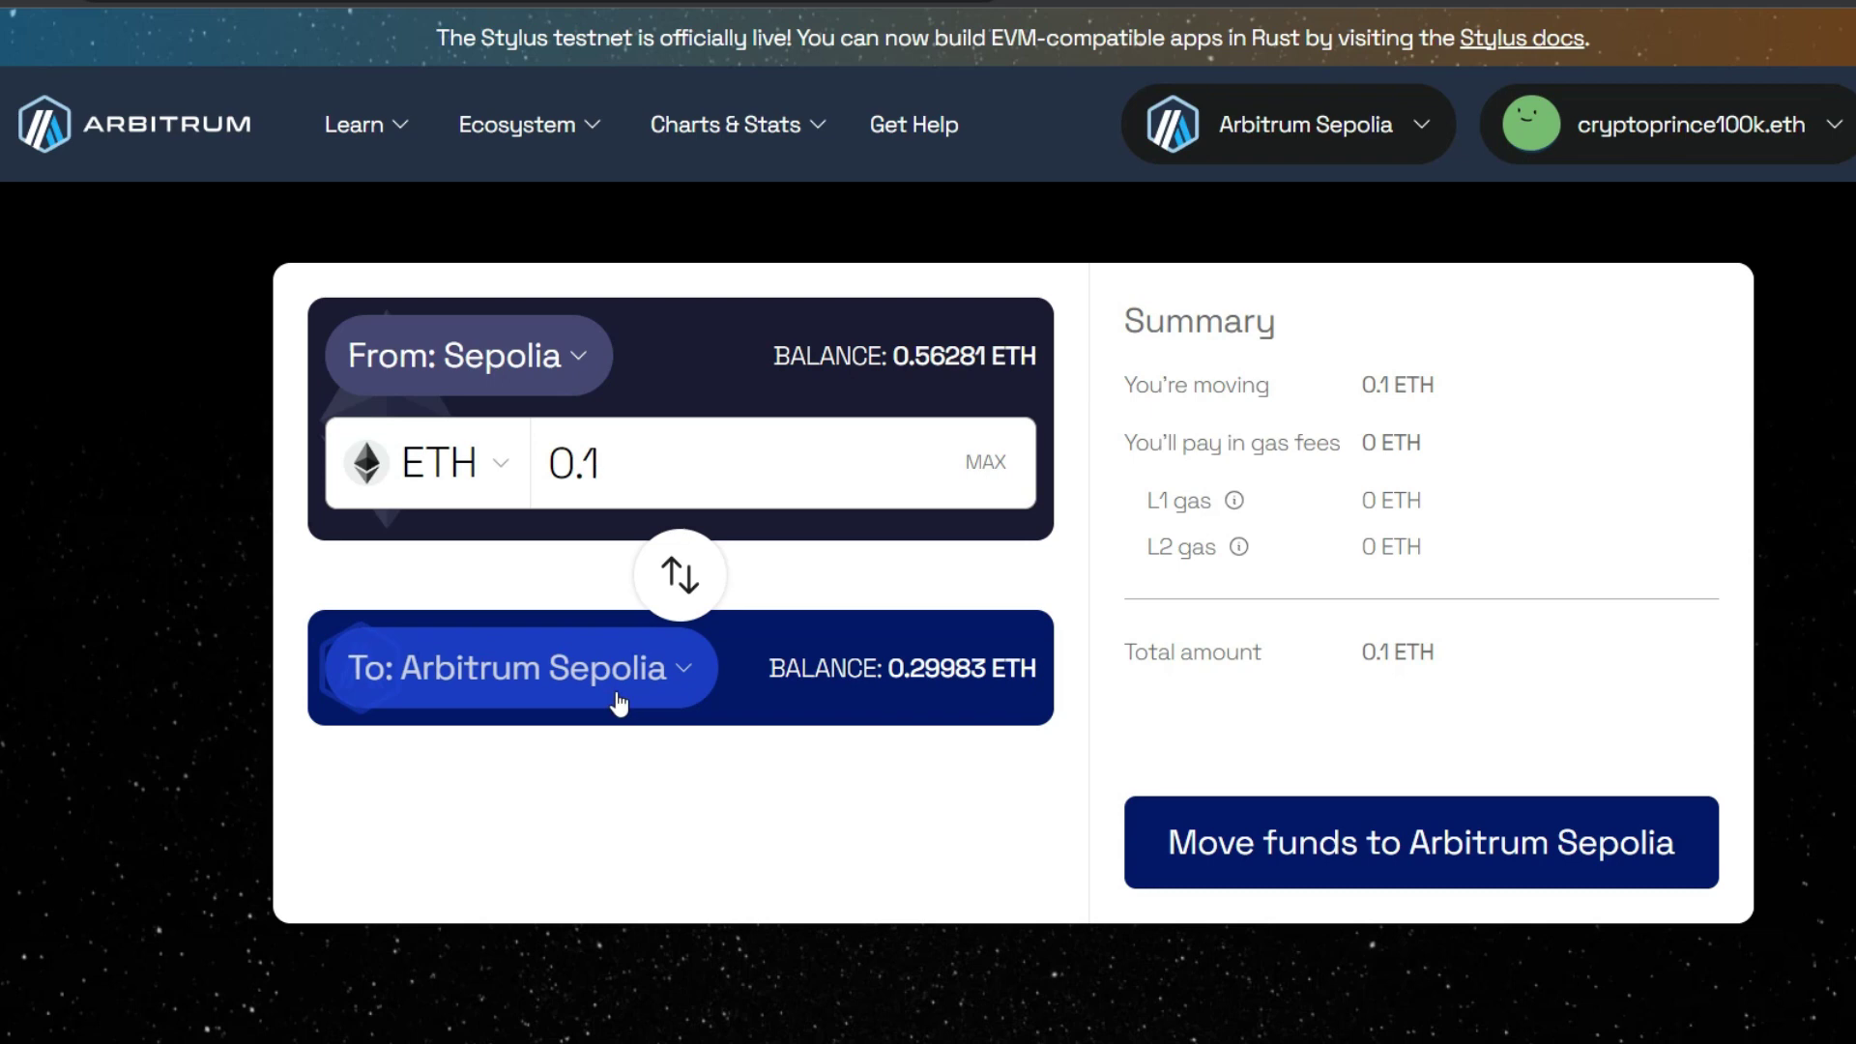
Step: Reverse the bridge direction and choose Stylus Testnet as the destination network
left_click(679, 575)
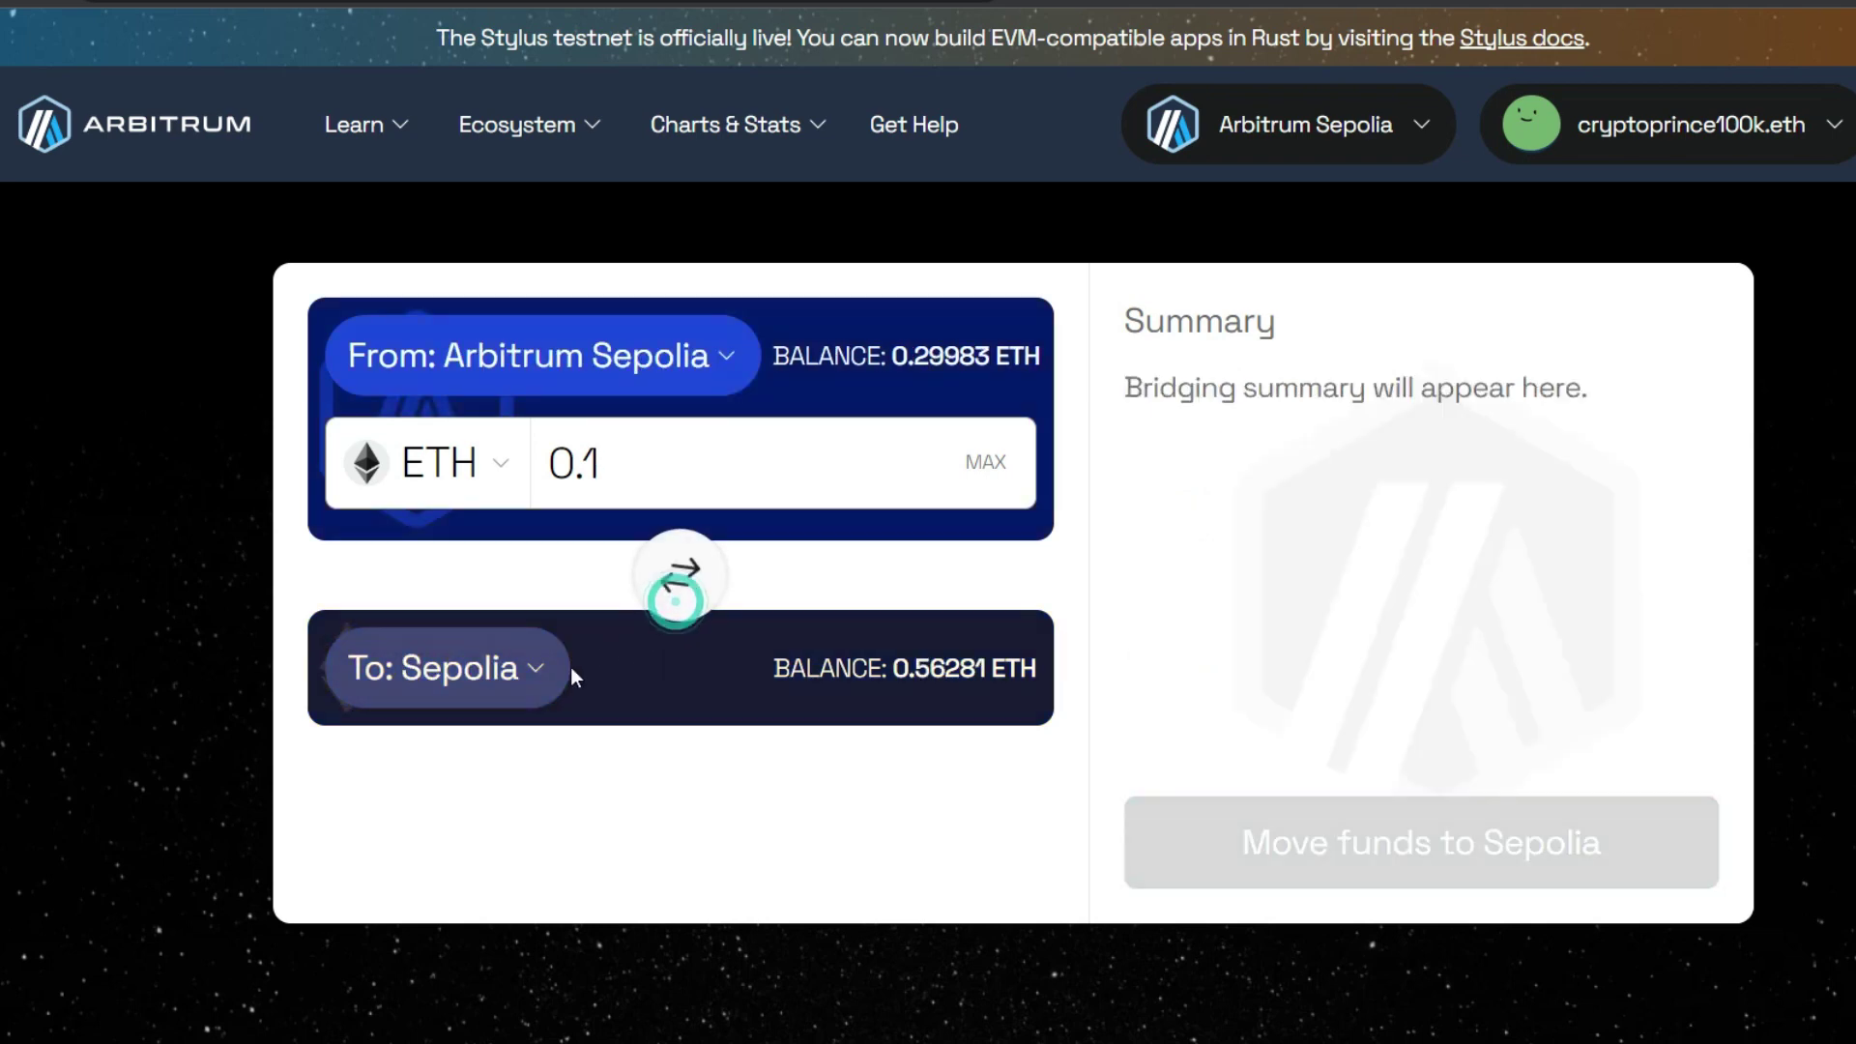
left_click(462, 684)
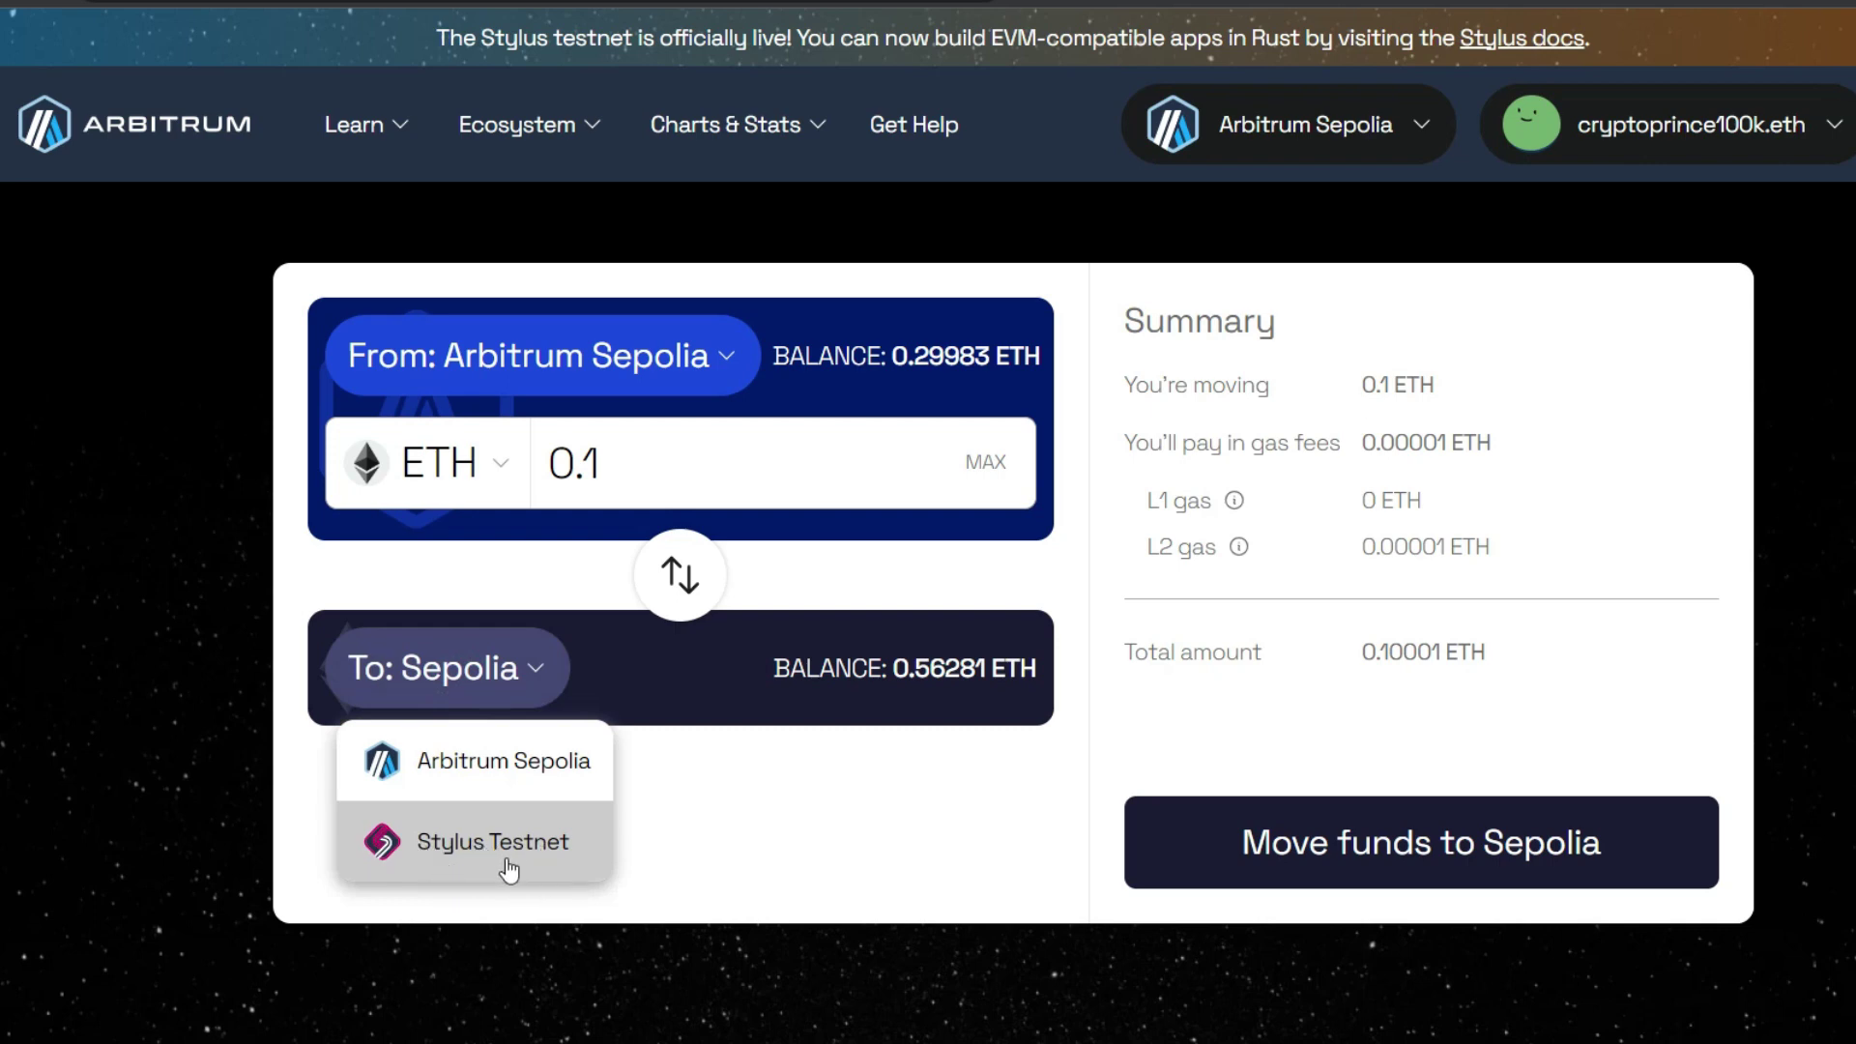
left_click(542, 863)
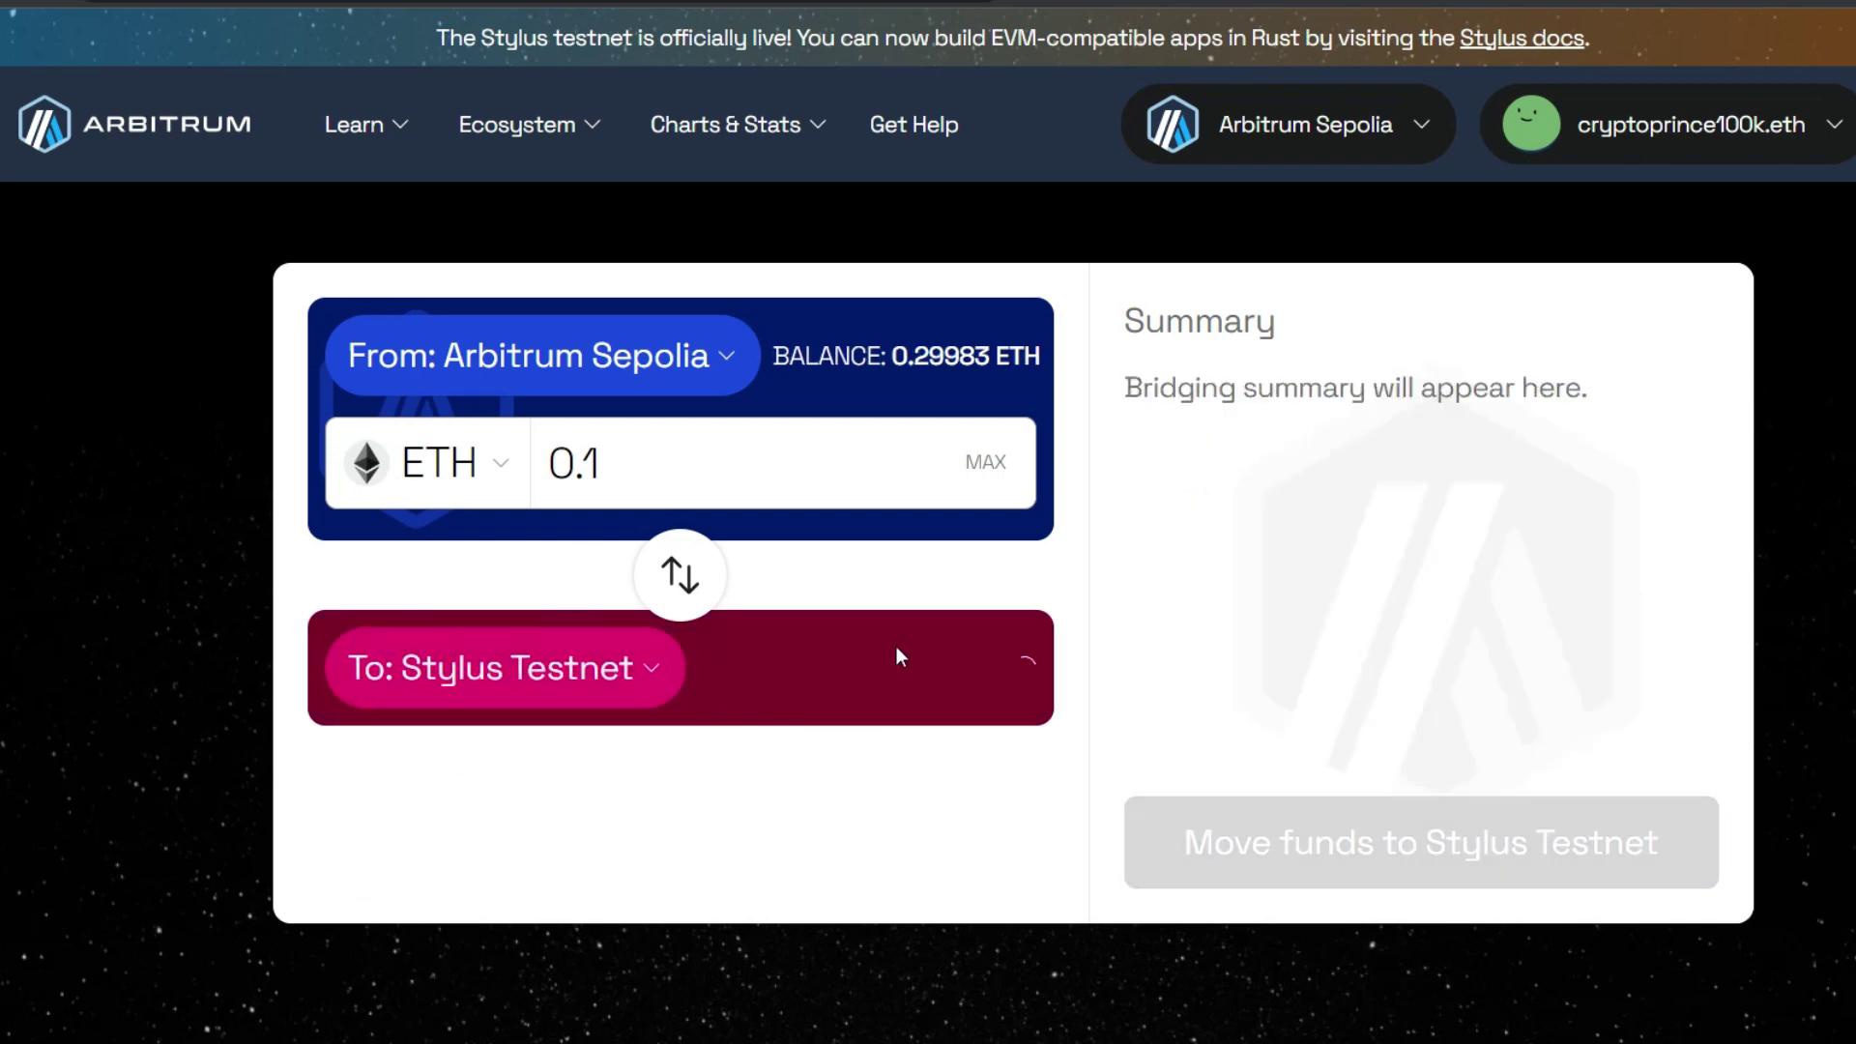
Step: Re-enter 0.1 ETH and flip the transfer to run from Stylus Testnet to Arbitrum Sepolia
left_click(867, 468)
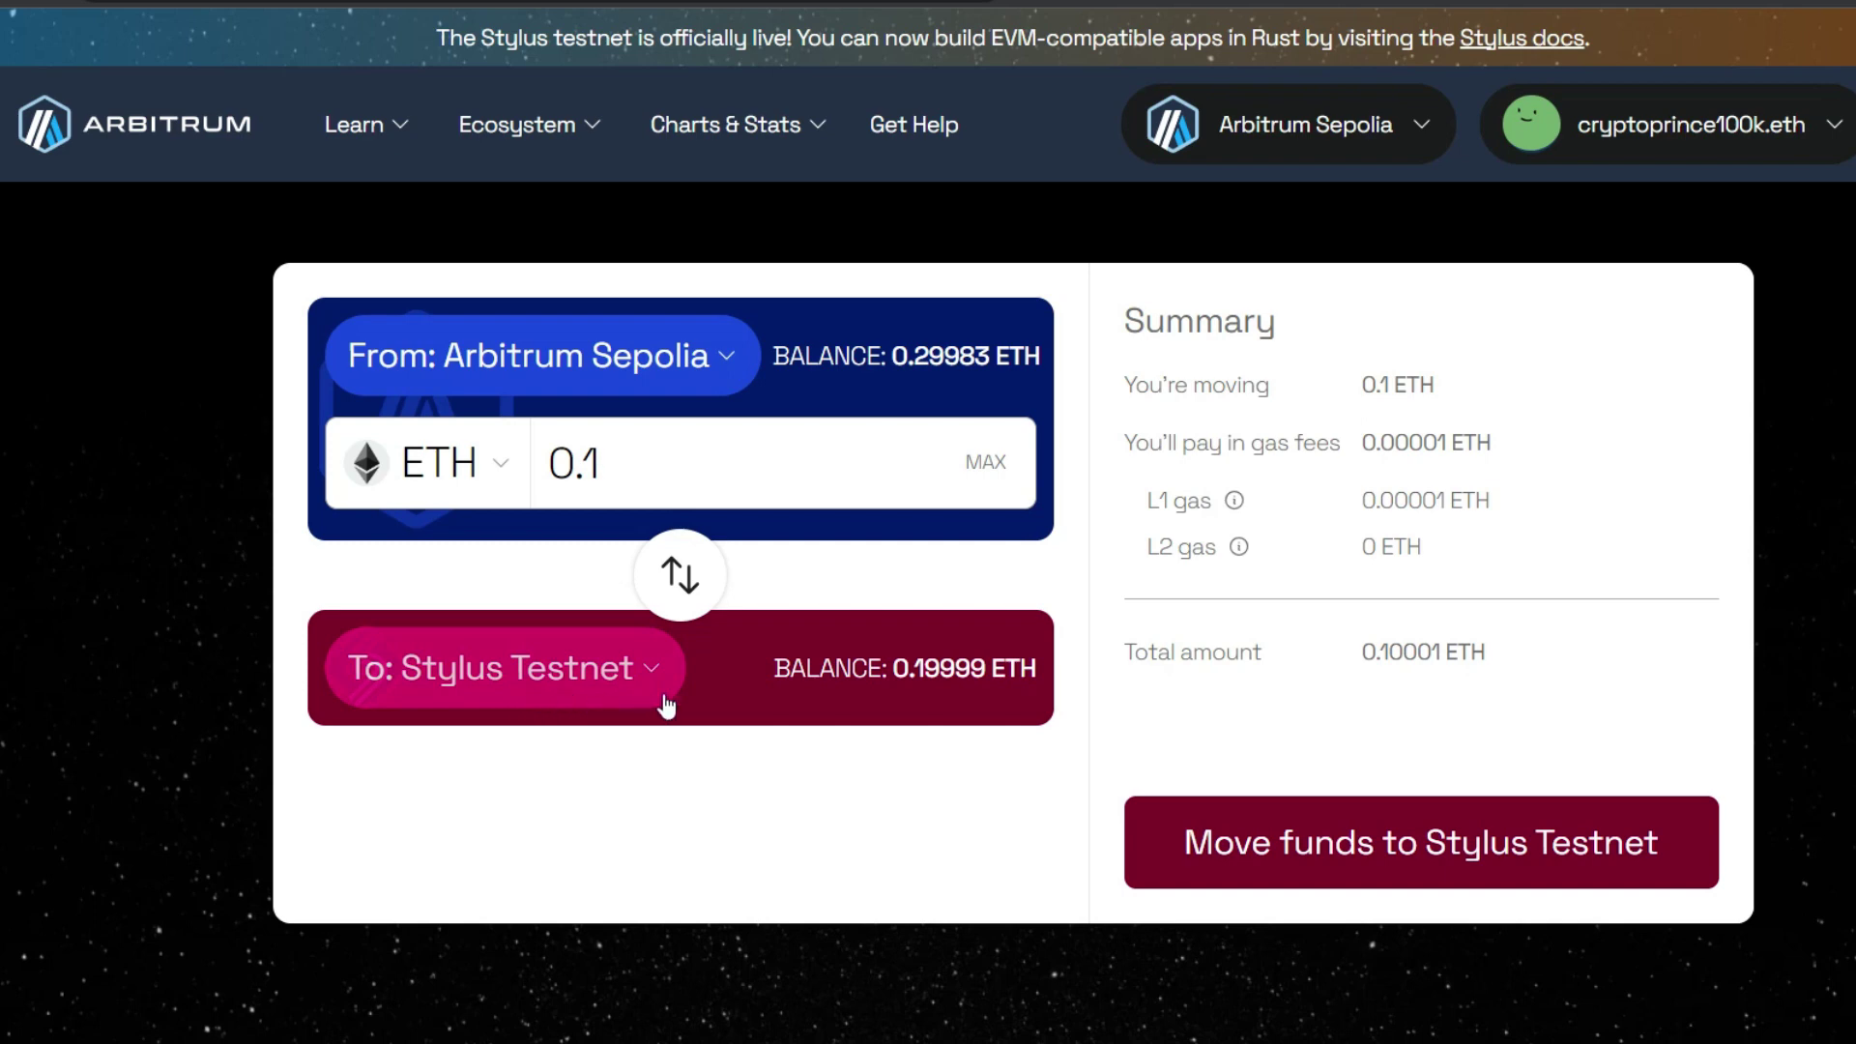
key("BackSpace")
key("BackSpace")
key("BackSpace")
type("0.1")
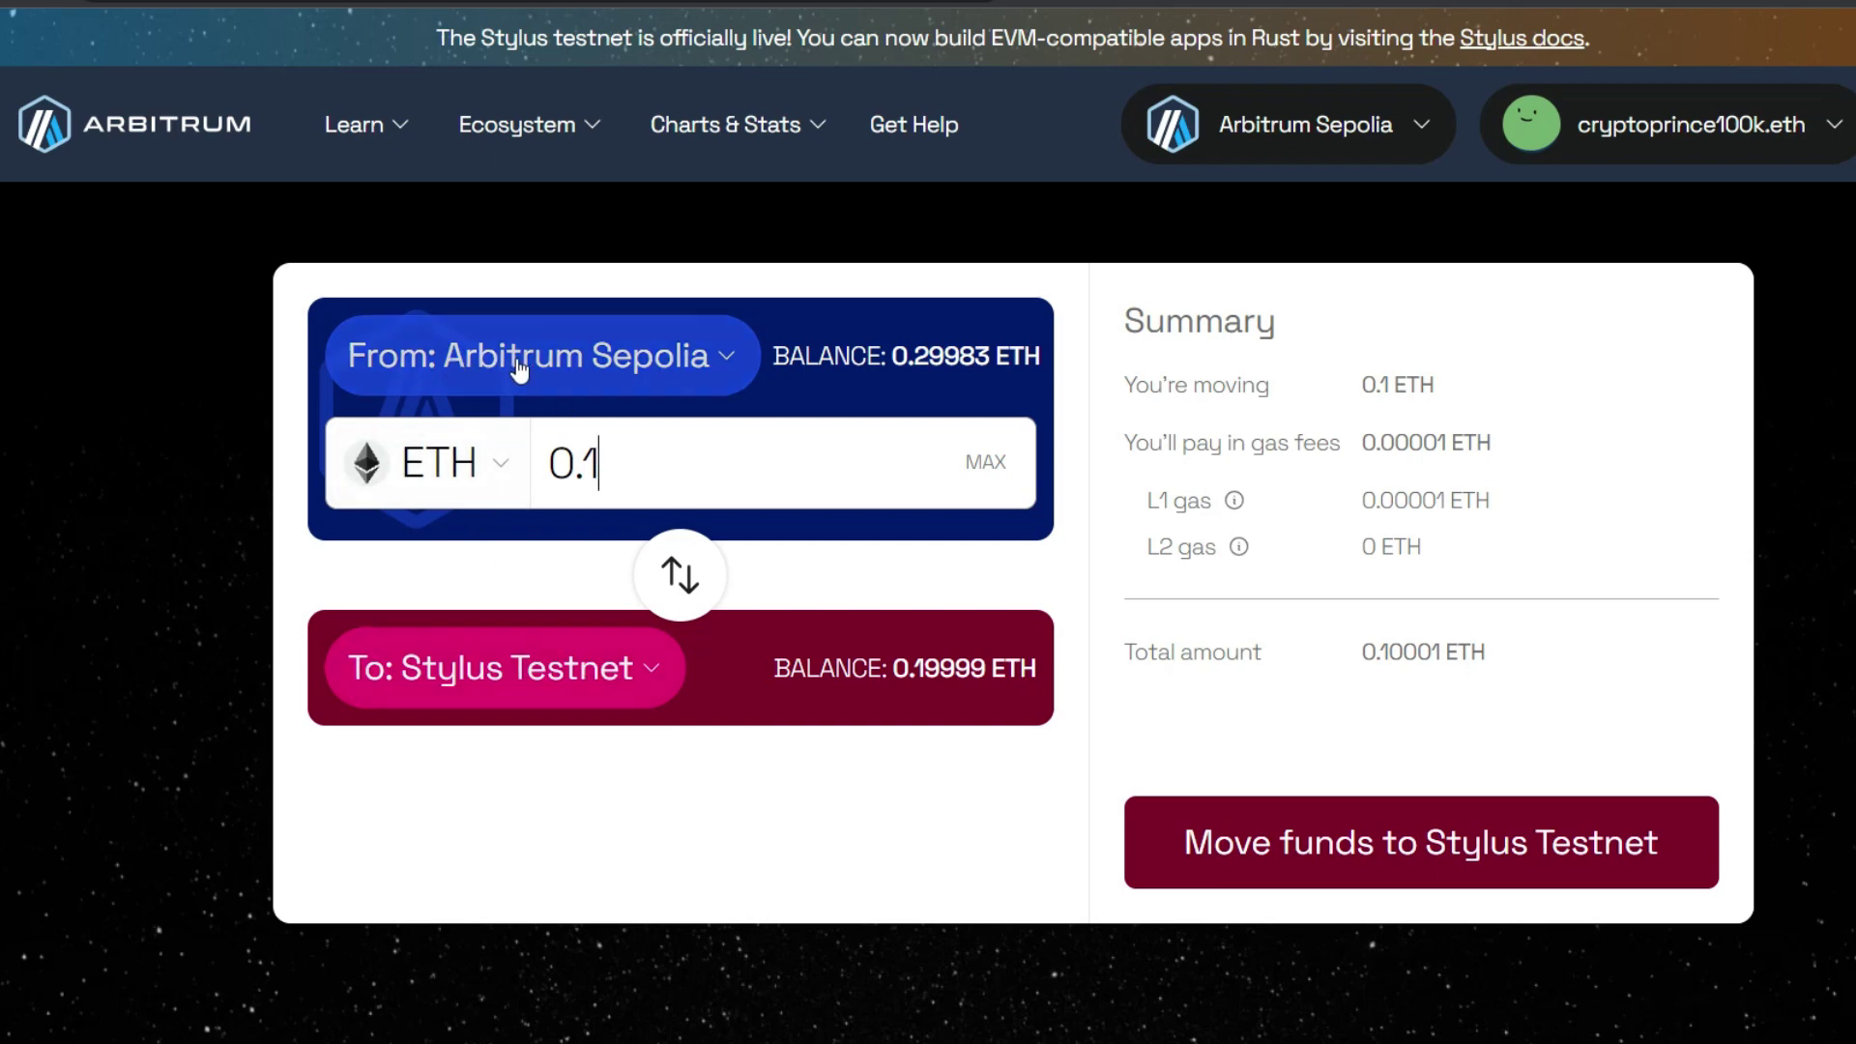
left_click(682, 604)
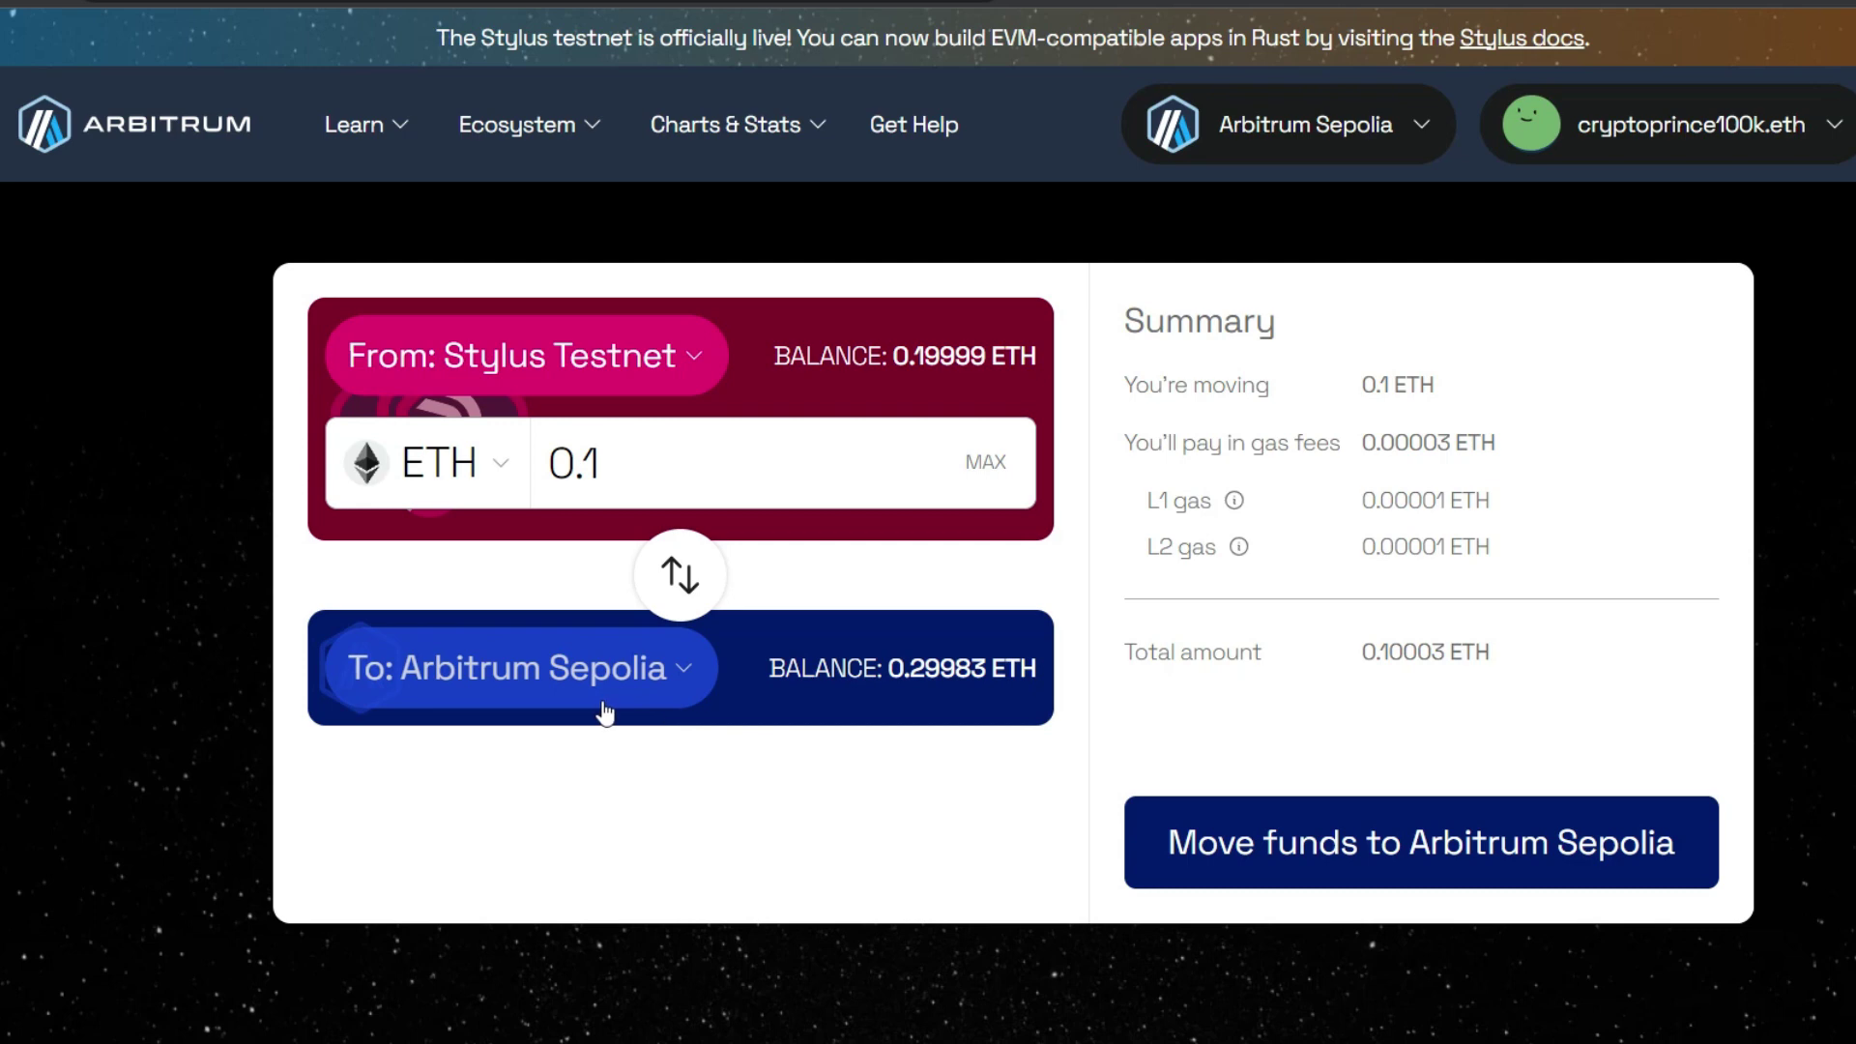
Step: Open the Transactions history from the account menu and show transfers to Arbitrum Sepolia
left_click(1672, 135)
left_click(1593, 331)
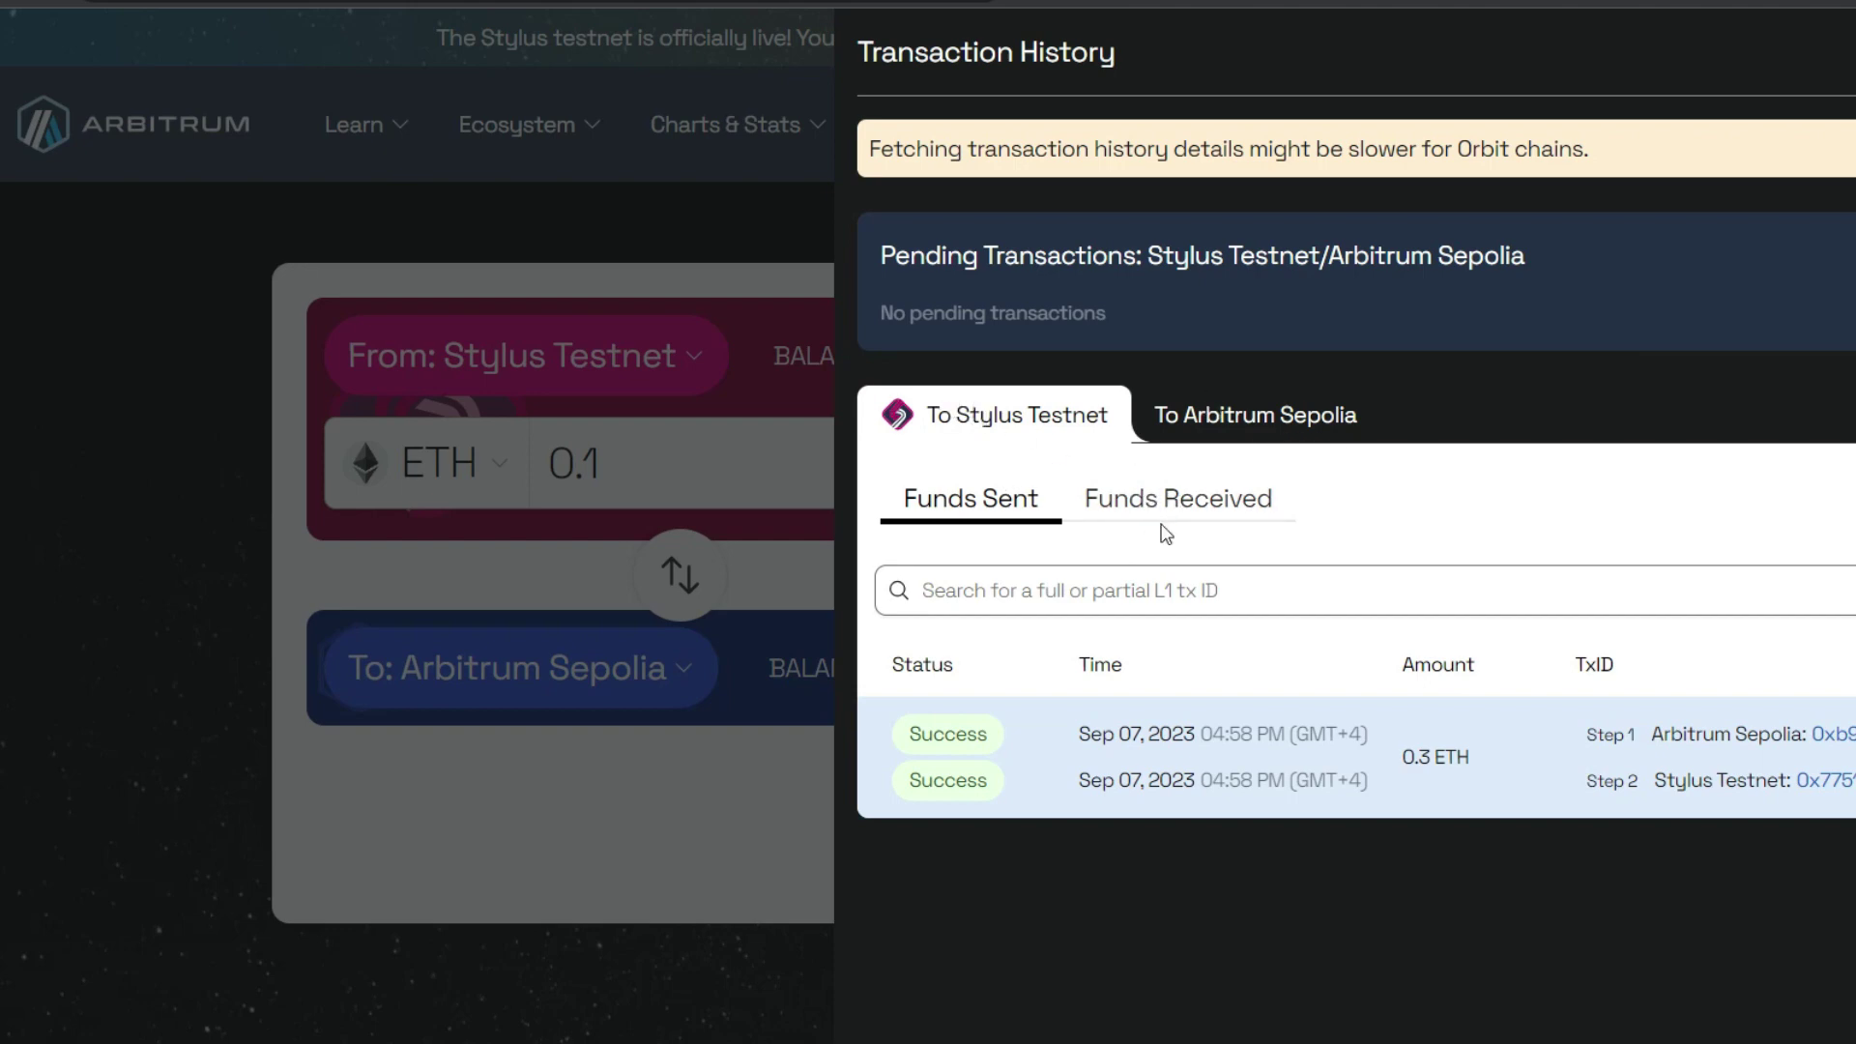
left_click(1228, 415)
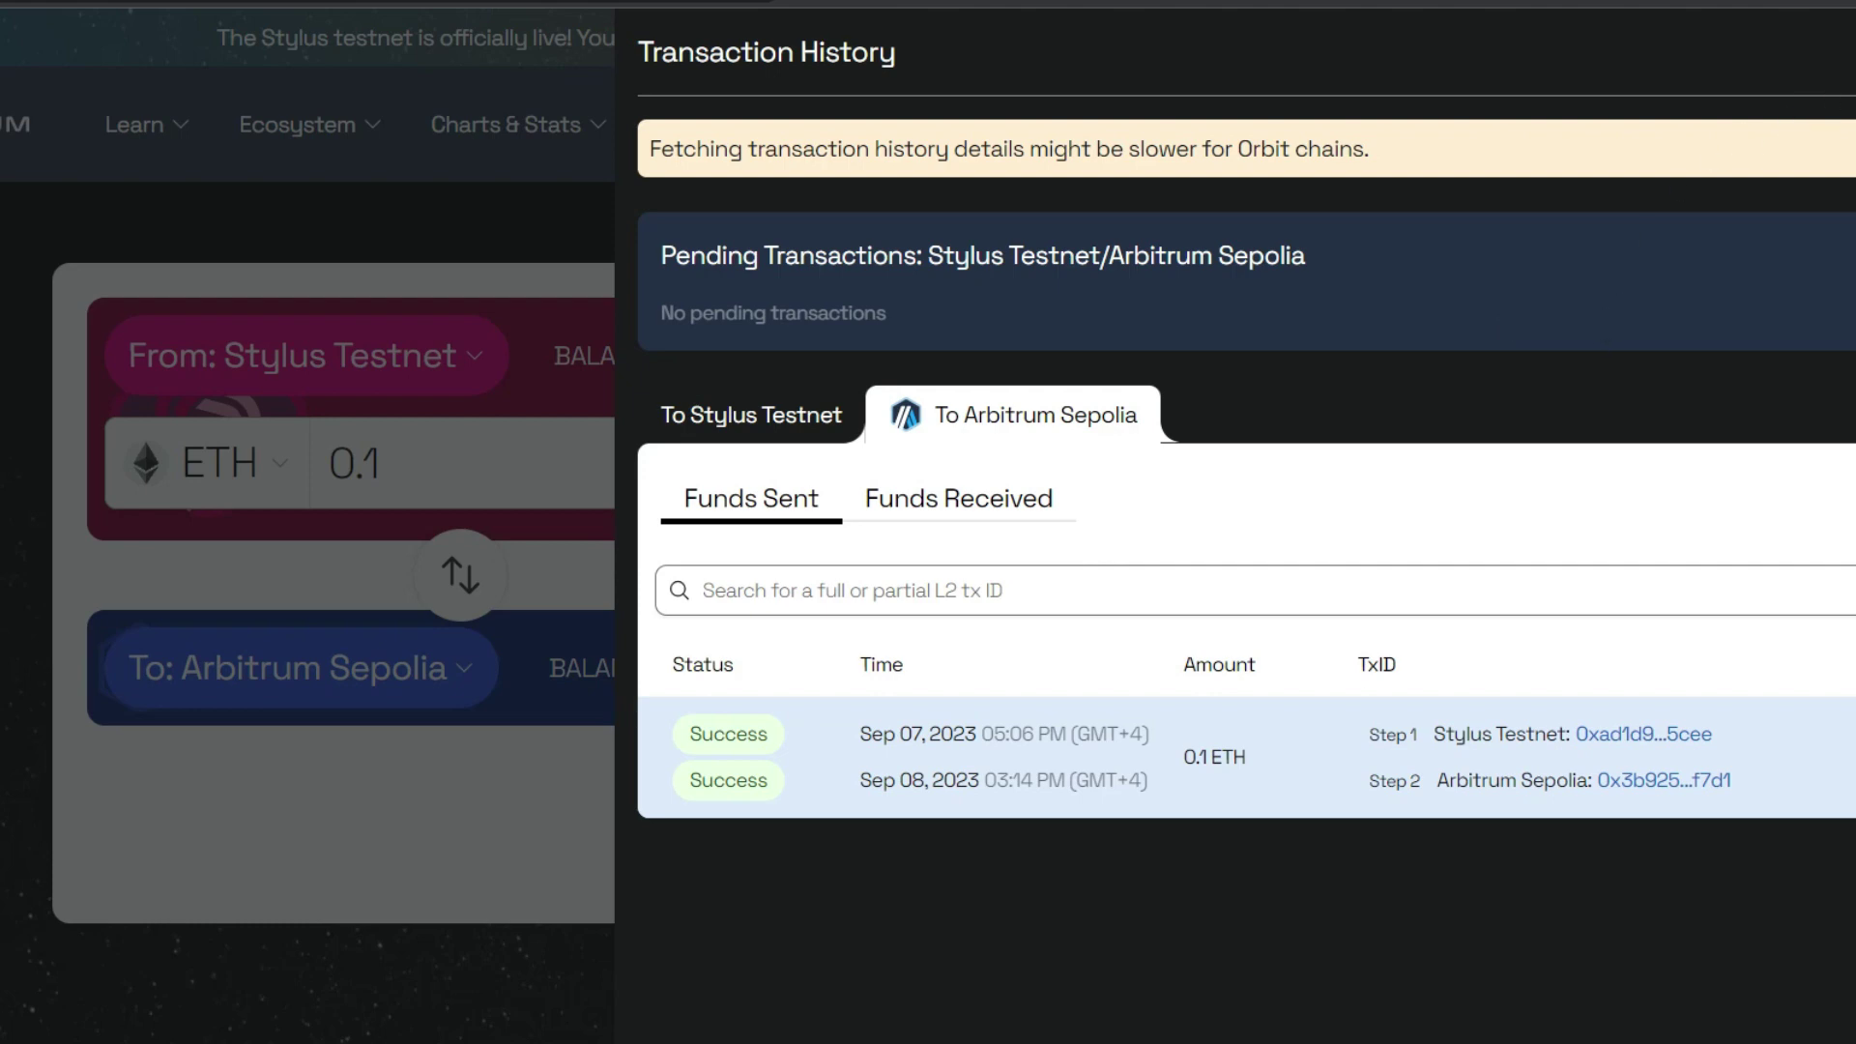
Step: Close the transaction history after reviewing the 0.1 ETH Stylus Testnet to Arbitrum Sepolia transfer
key("Escape")
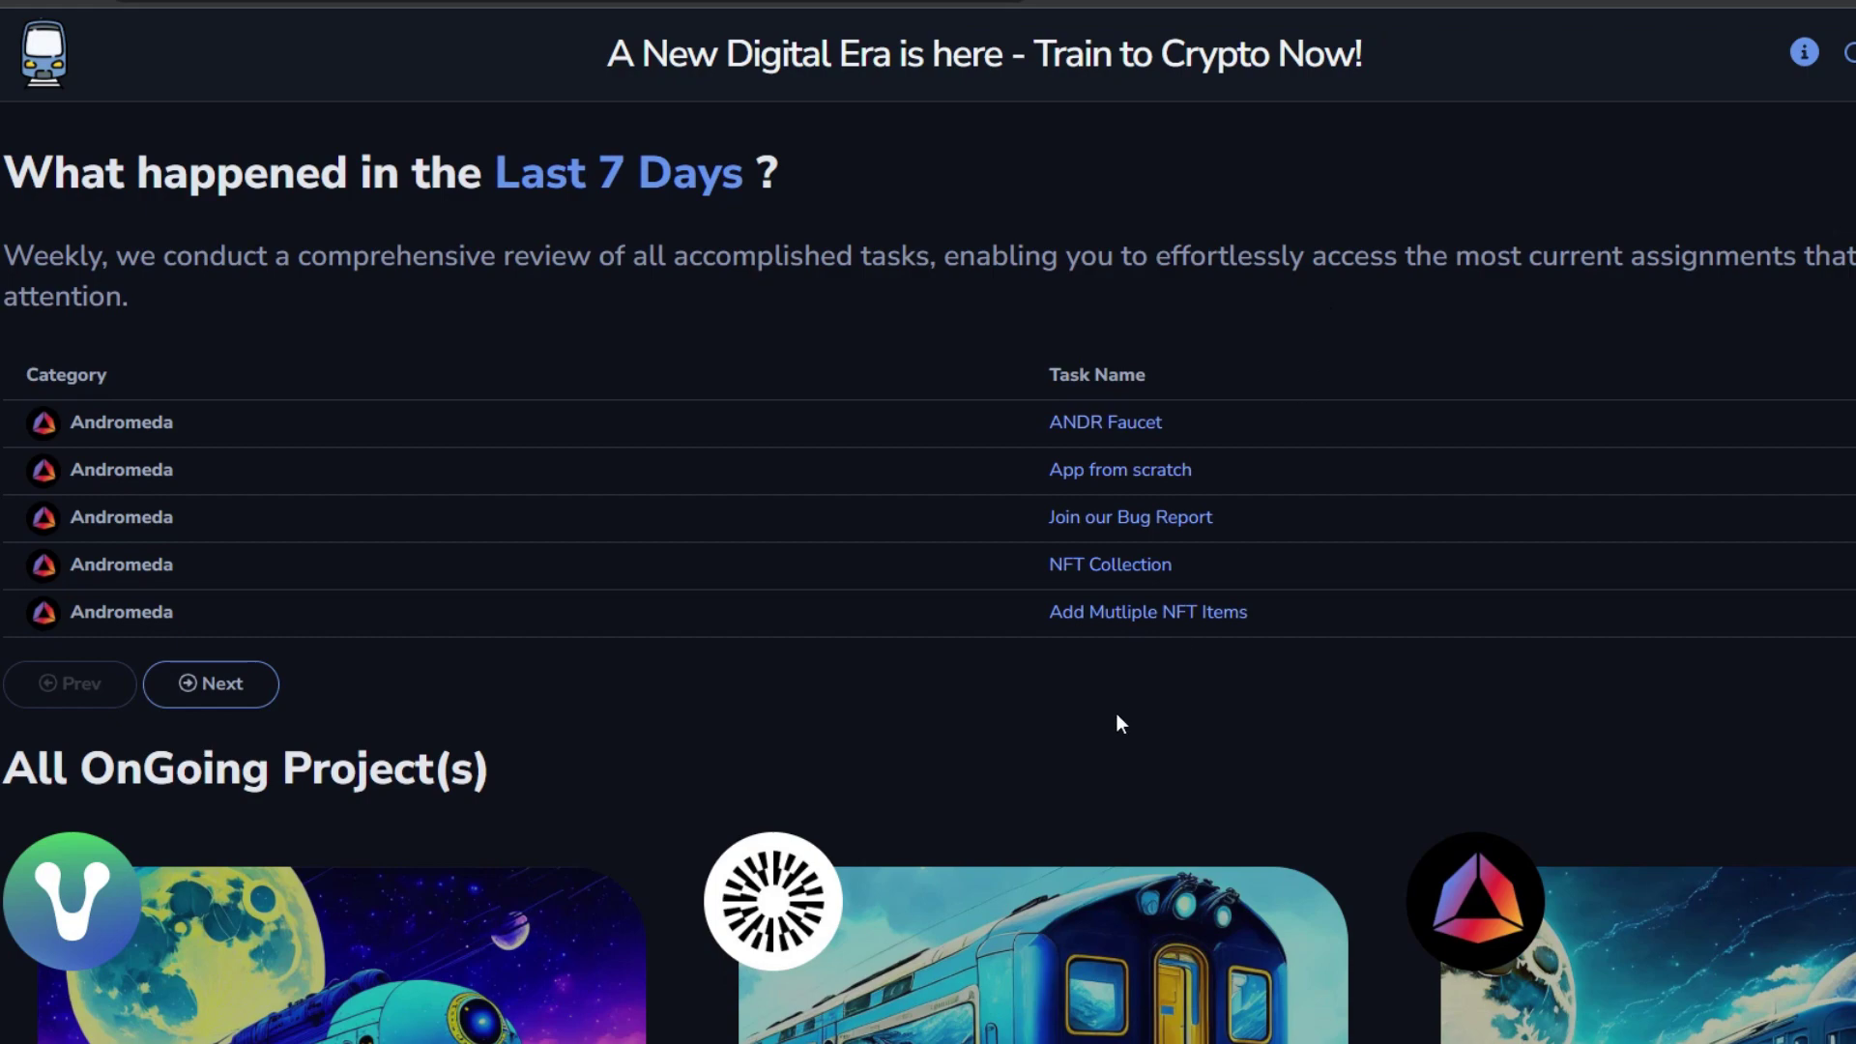
Step: Open the 'Andromeda : Blockchain of Tools' card on Train to Crypto and scroll through the tutorial
scroll(1116, 716, "down", 7)
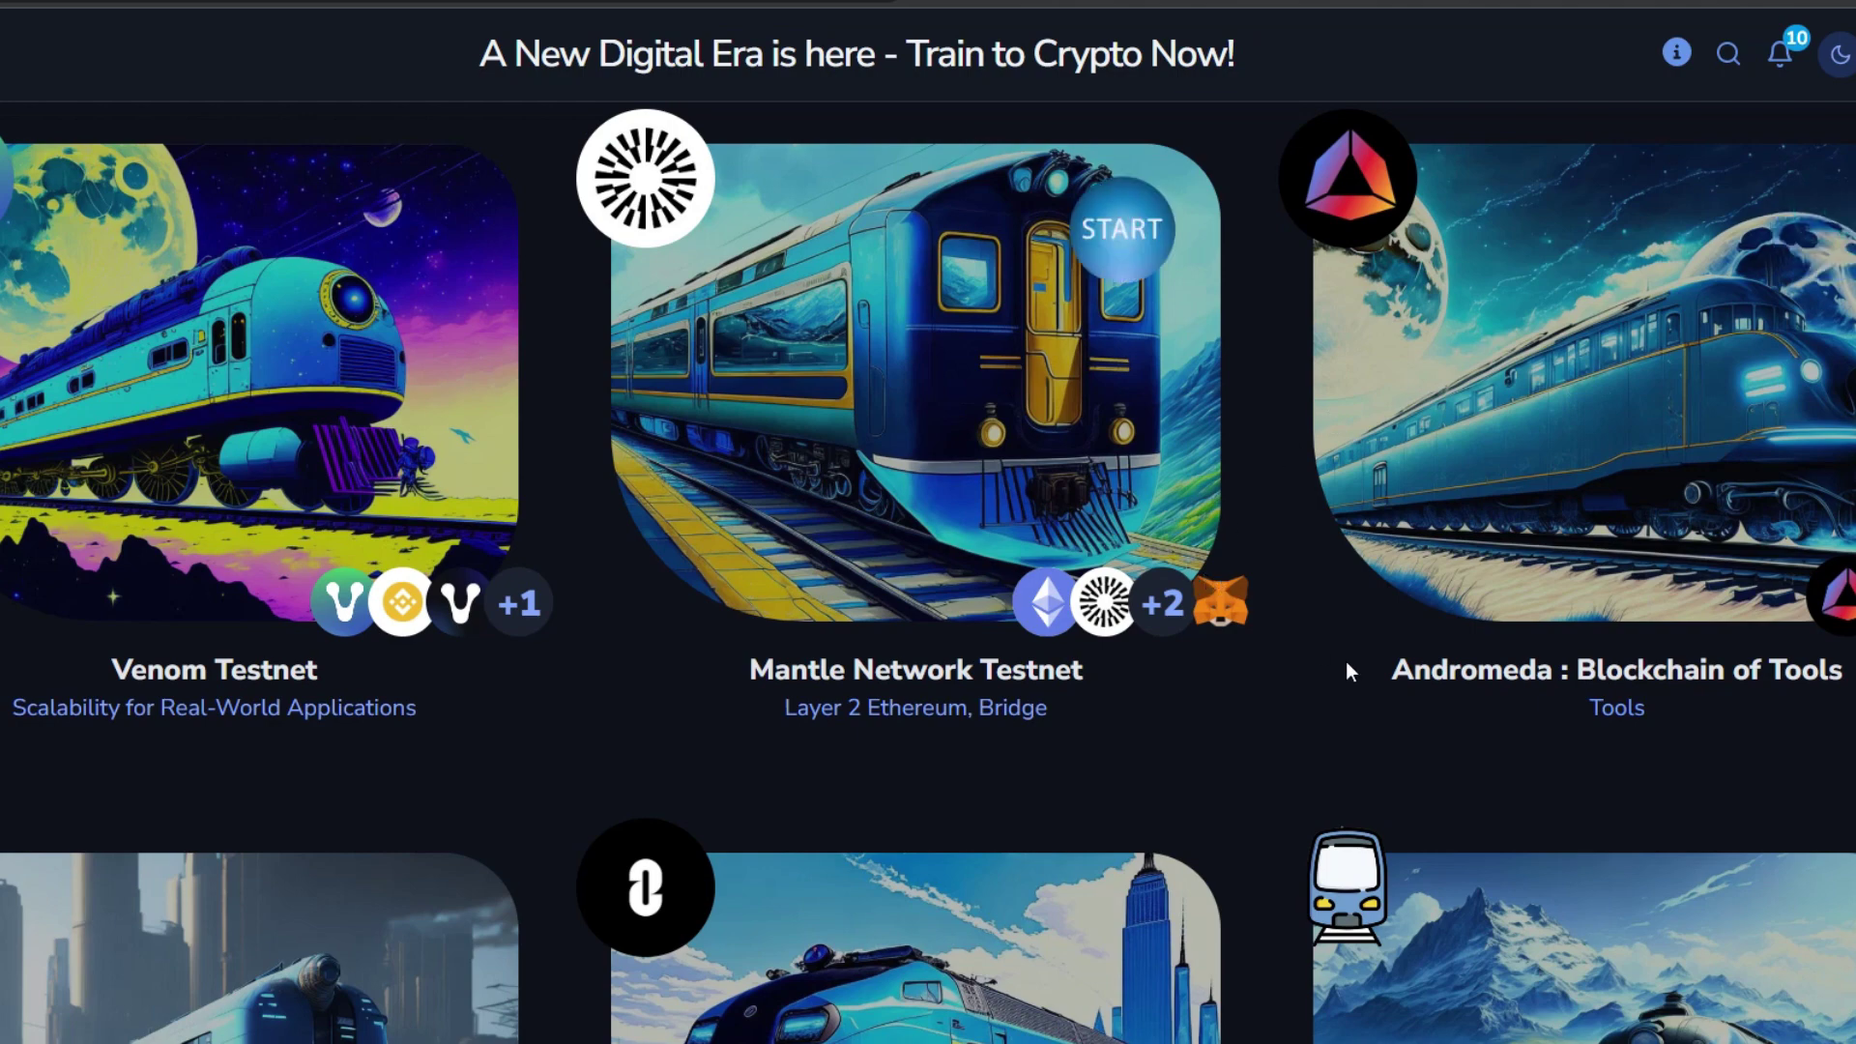
left_click(1326, 700)
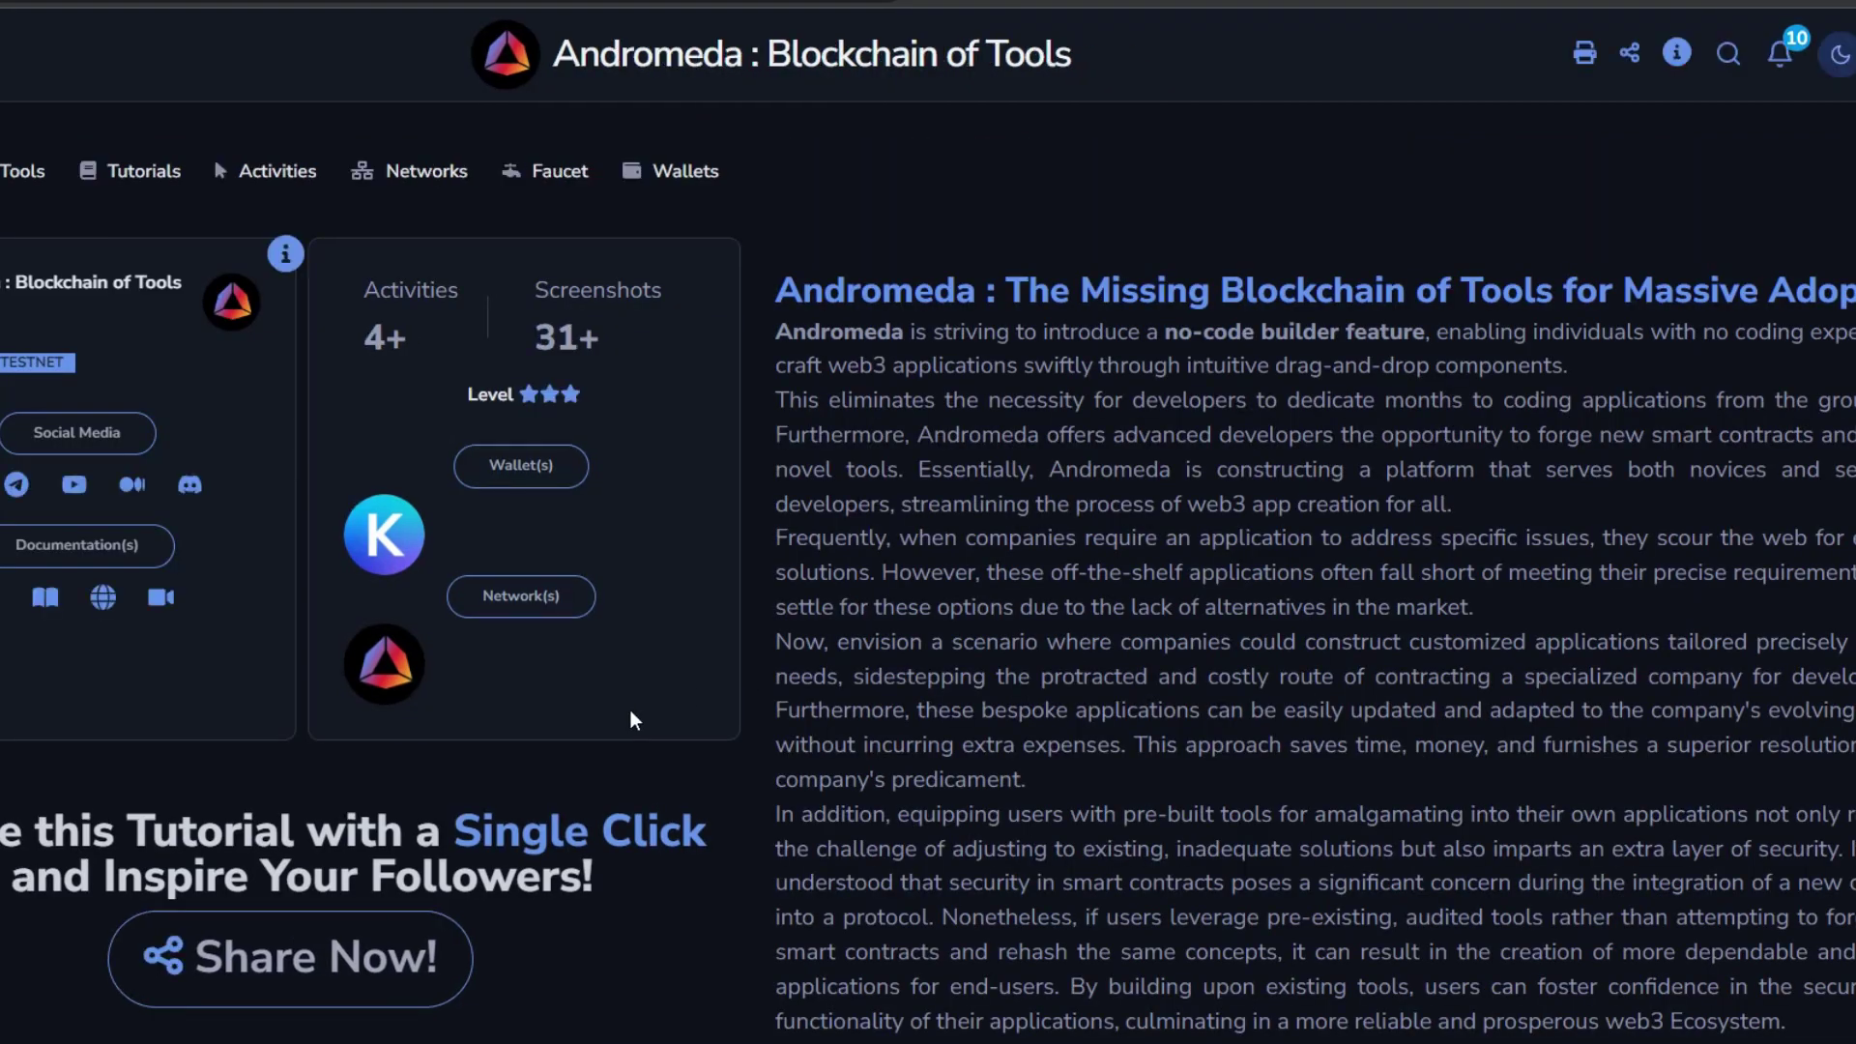
scroll(993, 768, "down", 5)
scroll(992, 768, "down", 15)
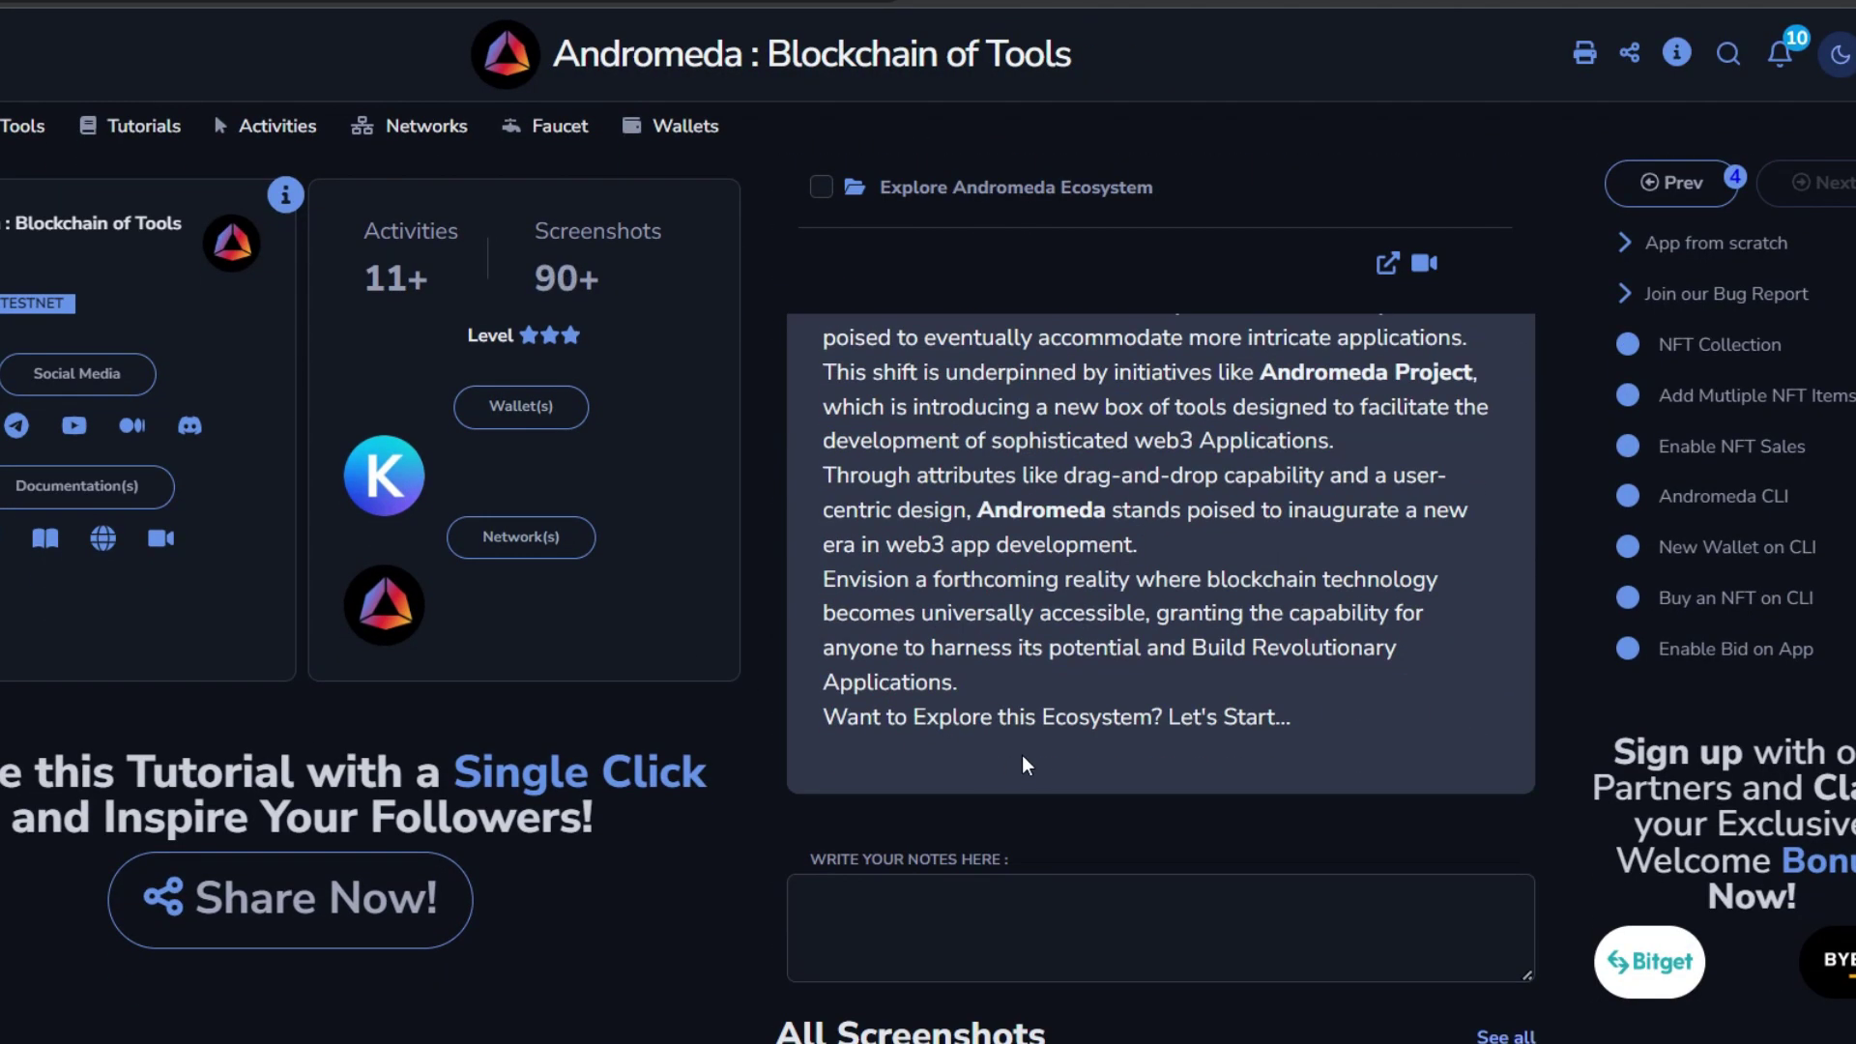
scroll(1053, 716, "down", 2)
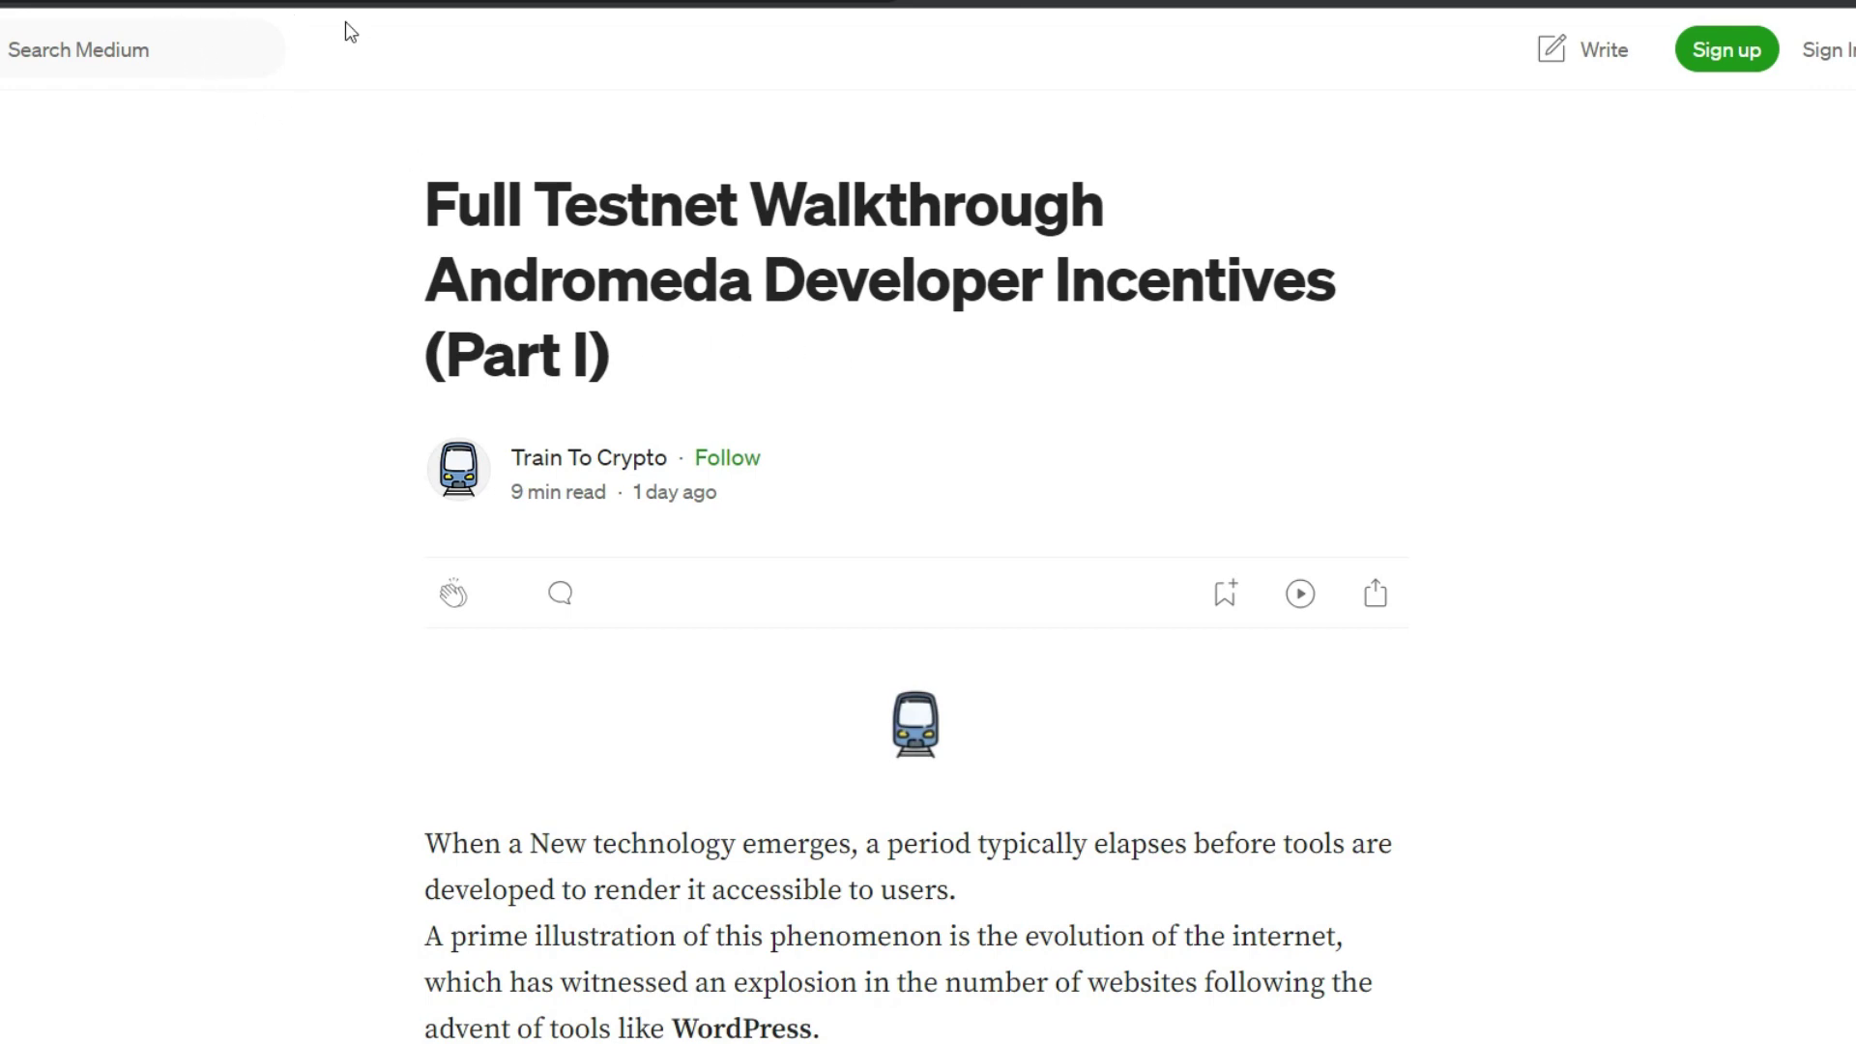
Step: Scroll the Andromeda Mission 2 guide from the registration form to the 'Our new app is created!' screenshot
scroll(935, 563, "down", 1)
scroll(798, 529, "up", 1)
scroll(1102, 650, "down", 10)
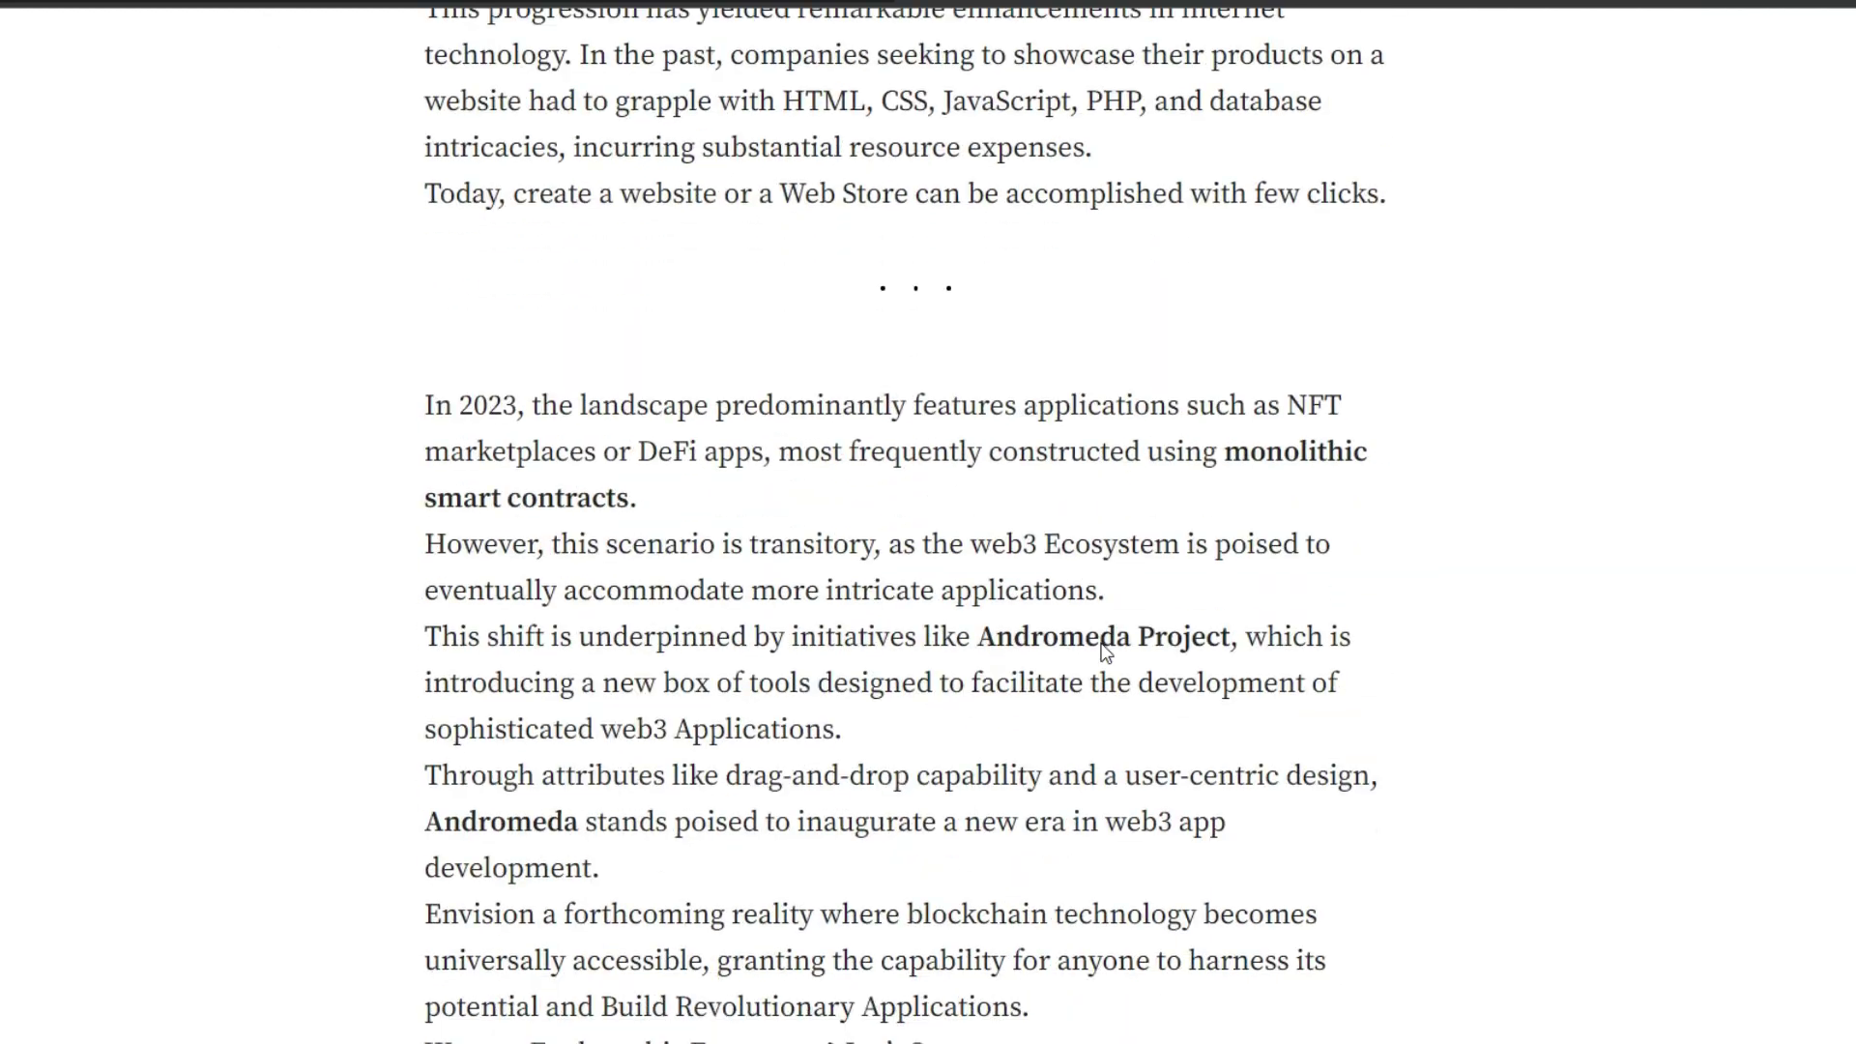
scroll(1105, 653, "down", 15)
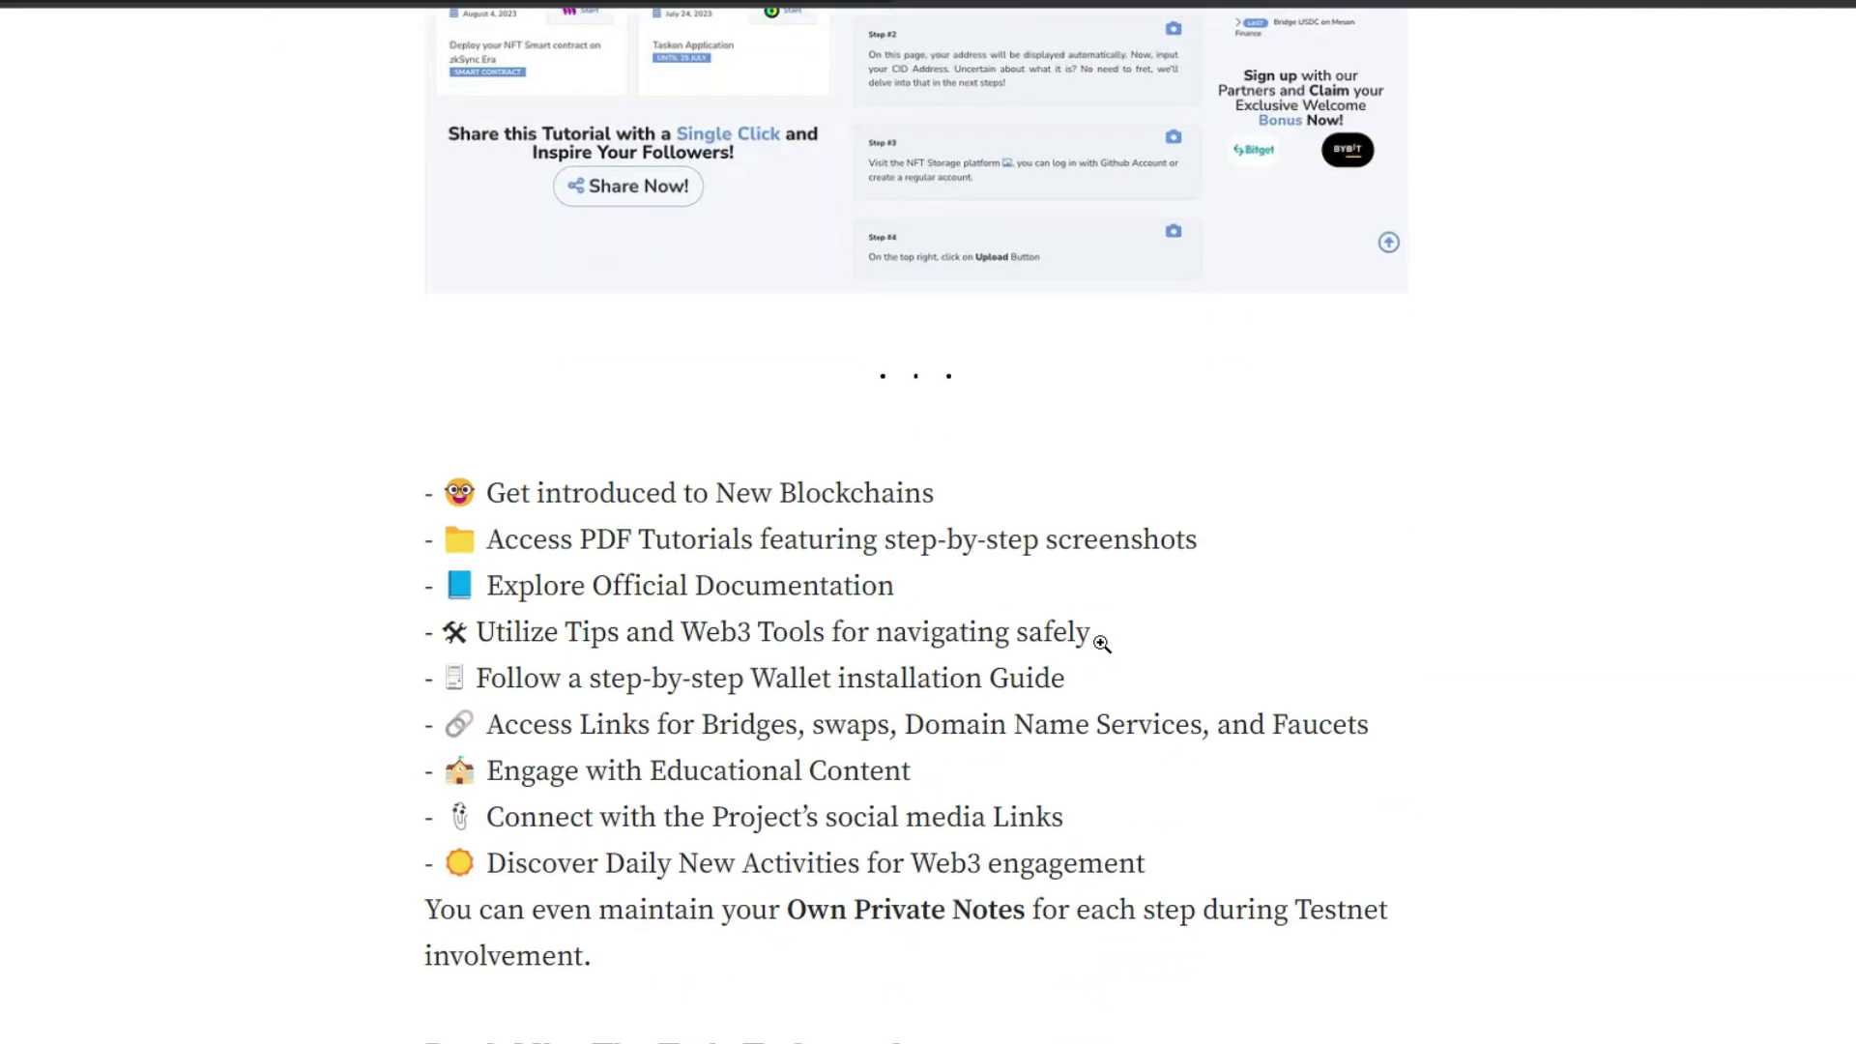
scroll(1101, 643, "down", 7)
scroll(1169, 633, "down", 15)
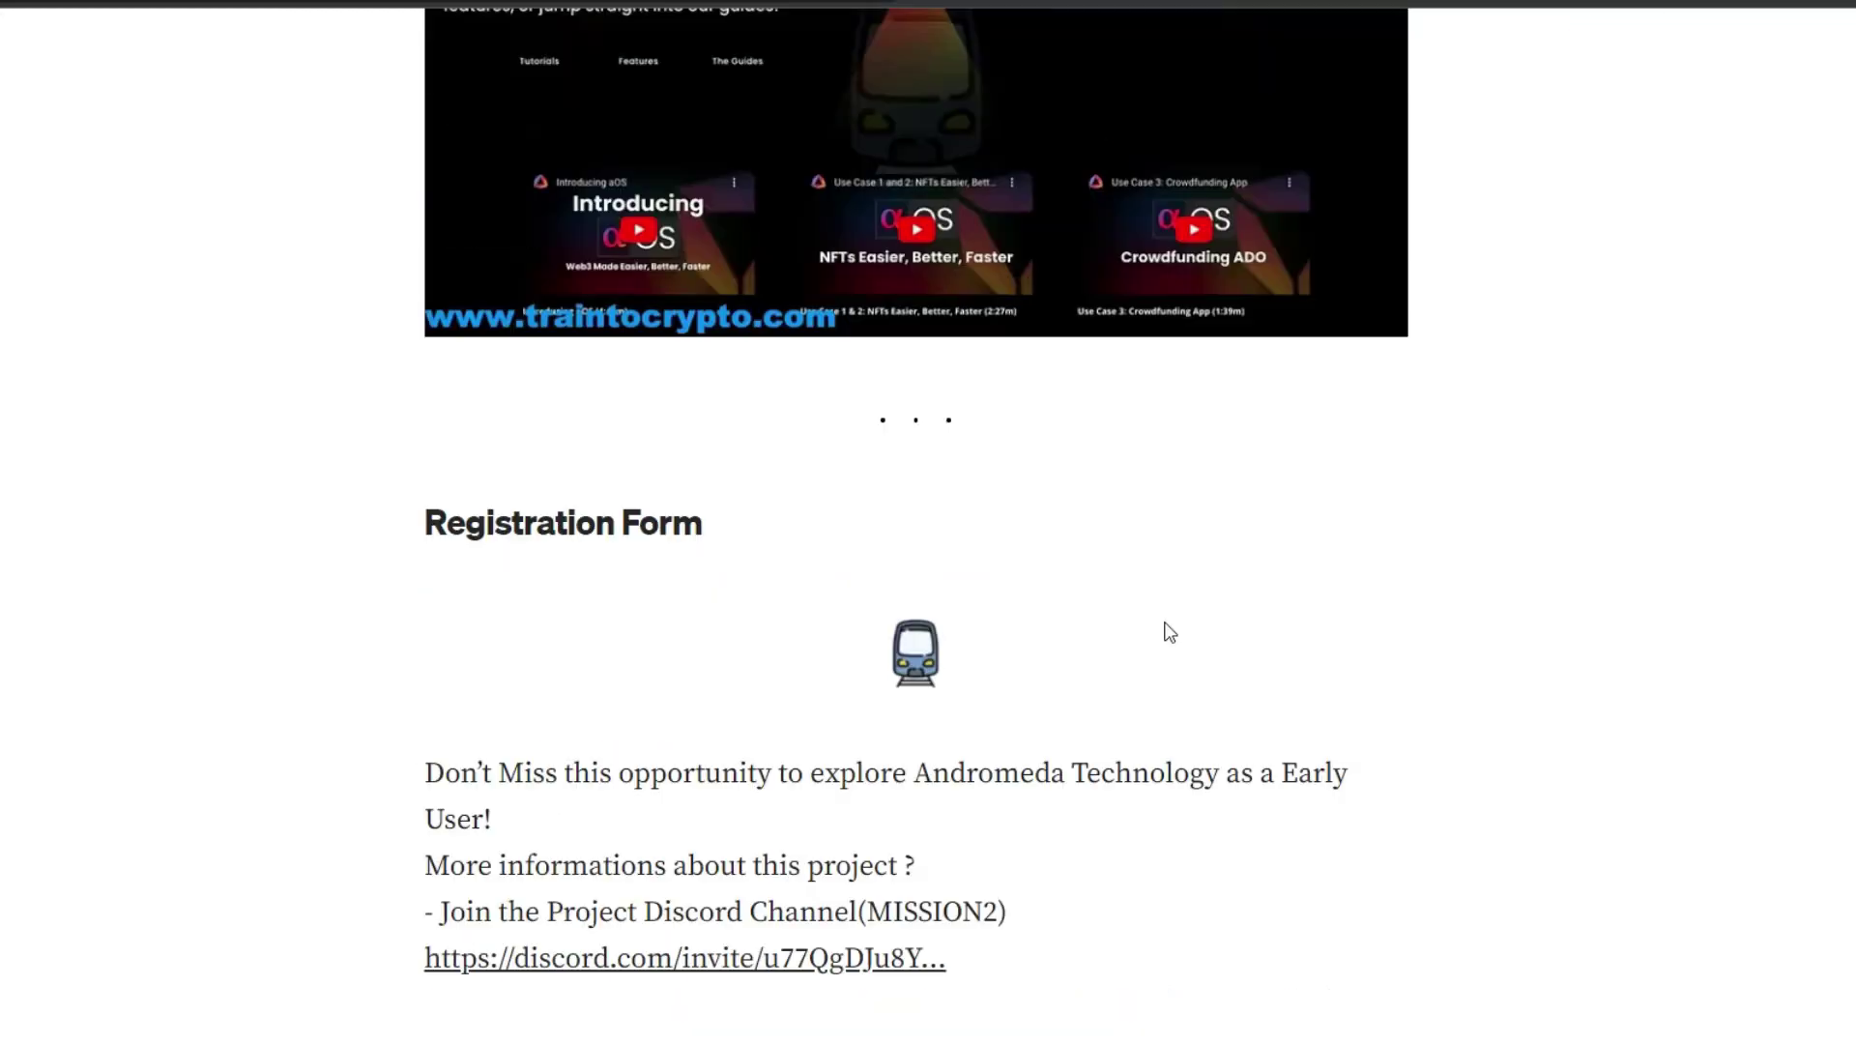
scroll(1166, 622, "down", 16)
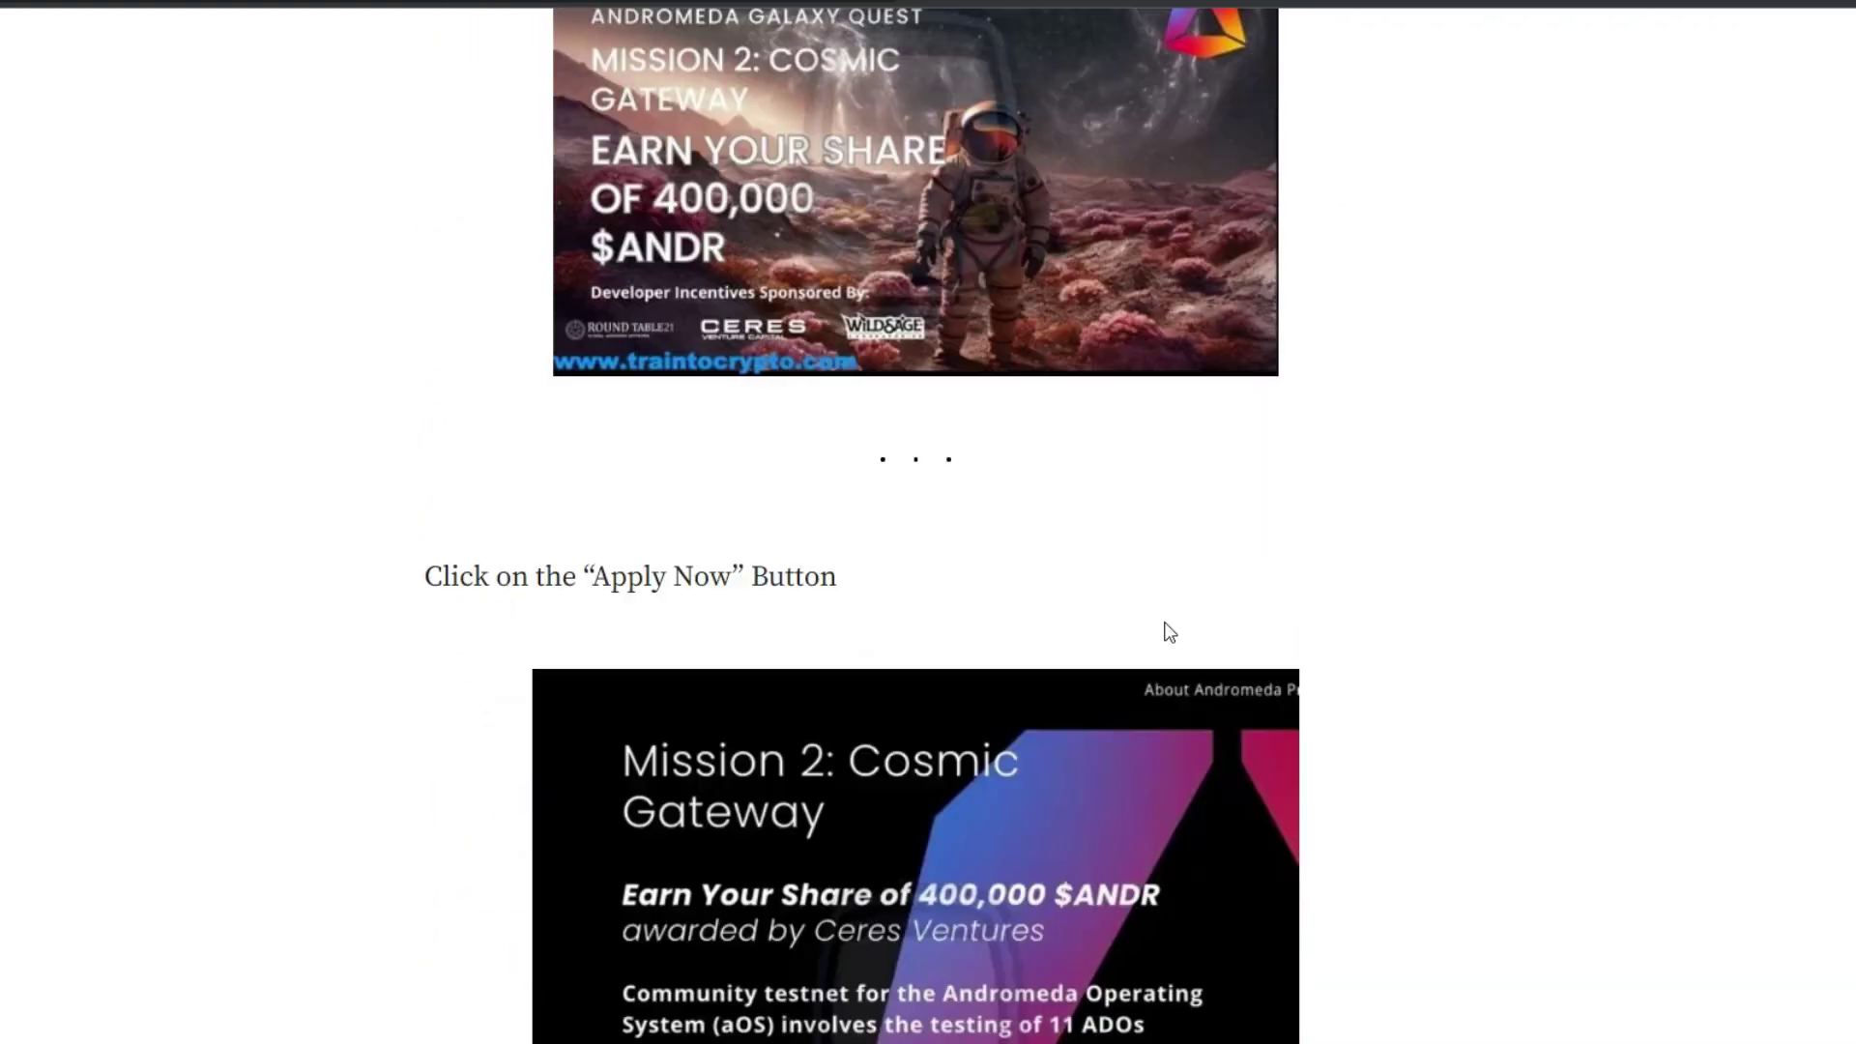
scroll(1243, 441, "down", 3)
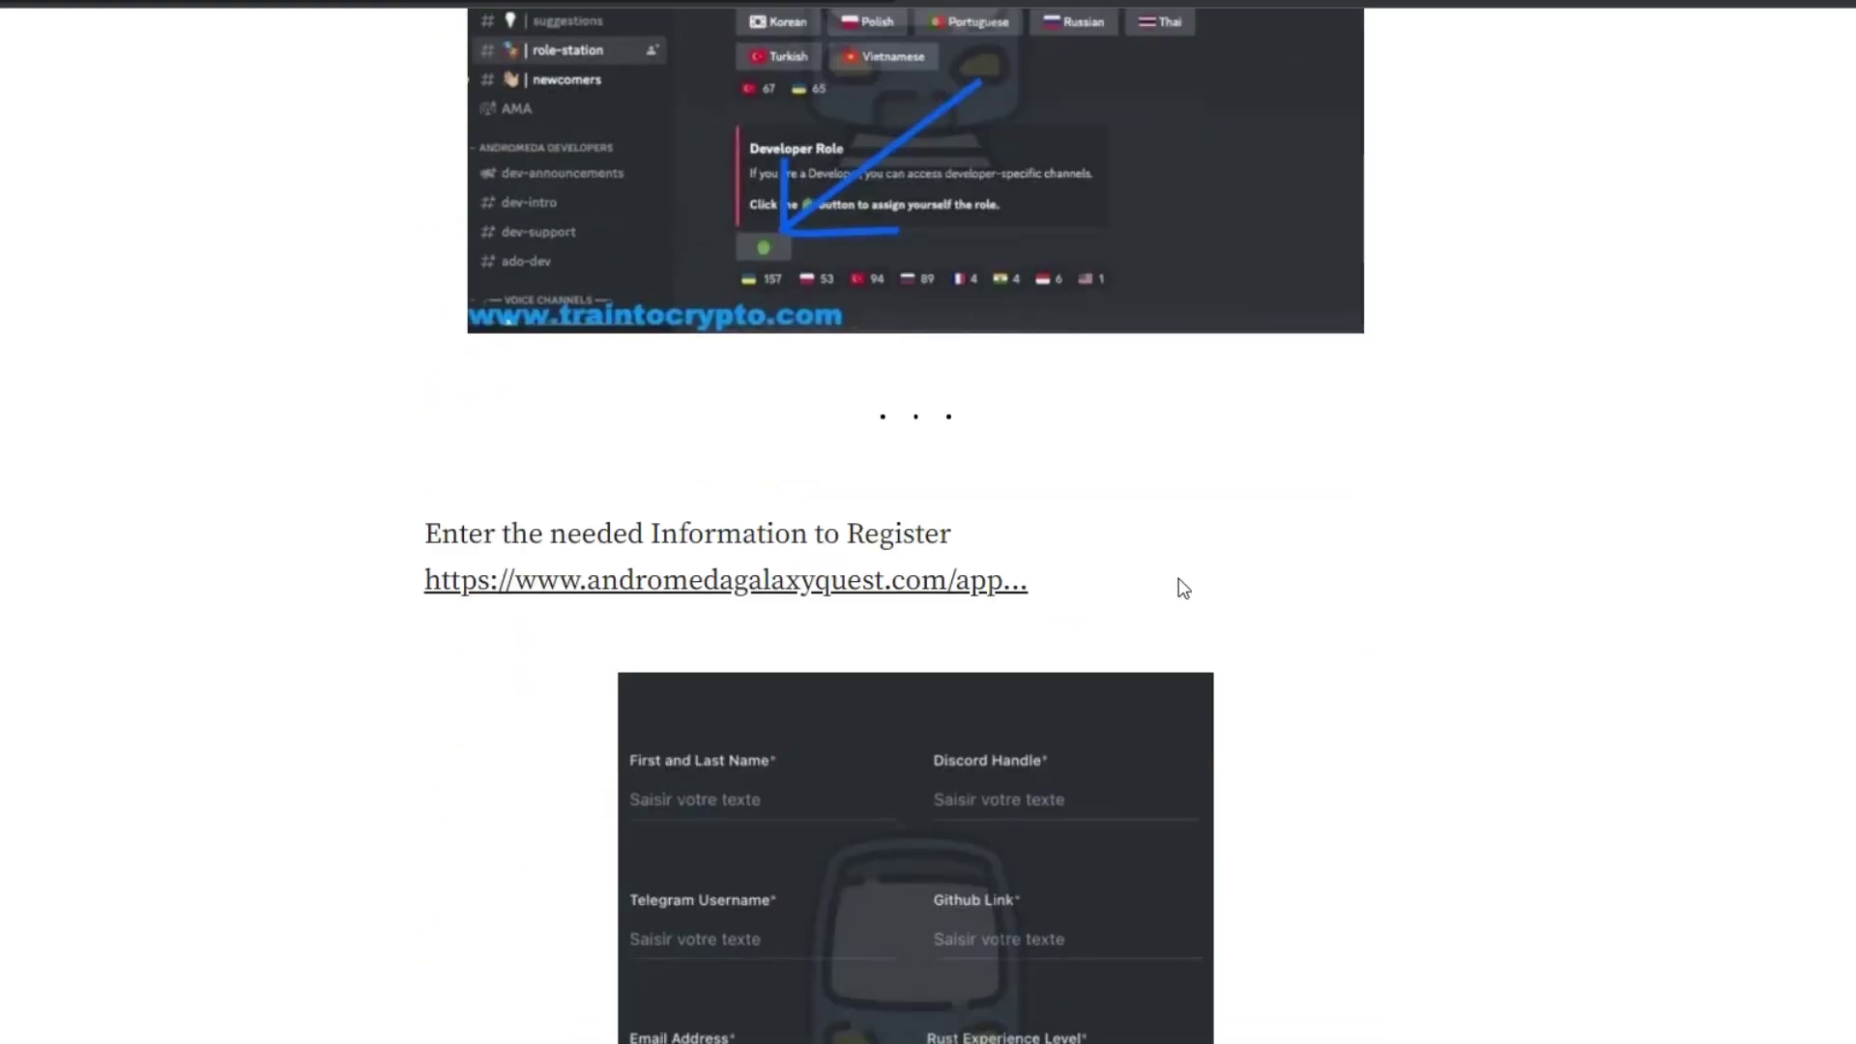
scroll(1173, 584, "down", 4)
scroll(1174, 582, "down", 20)
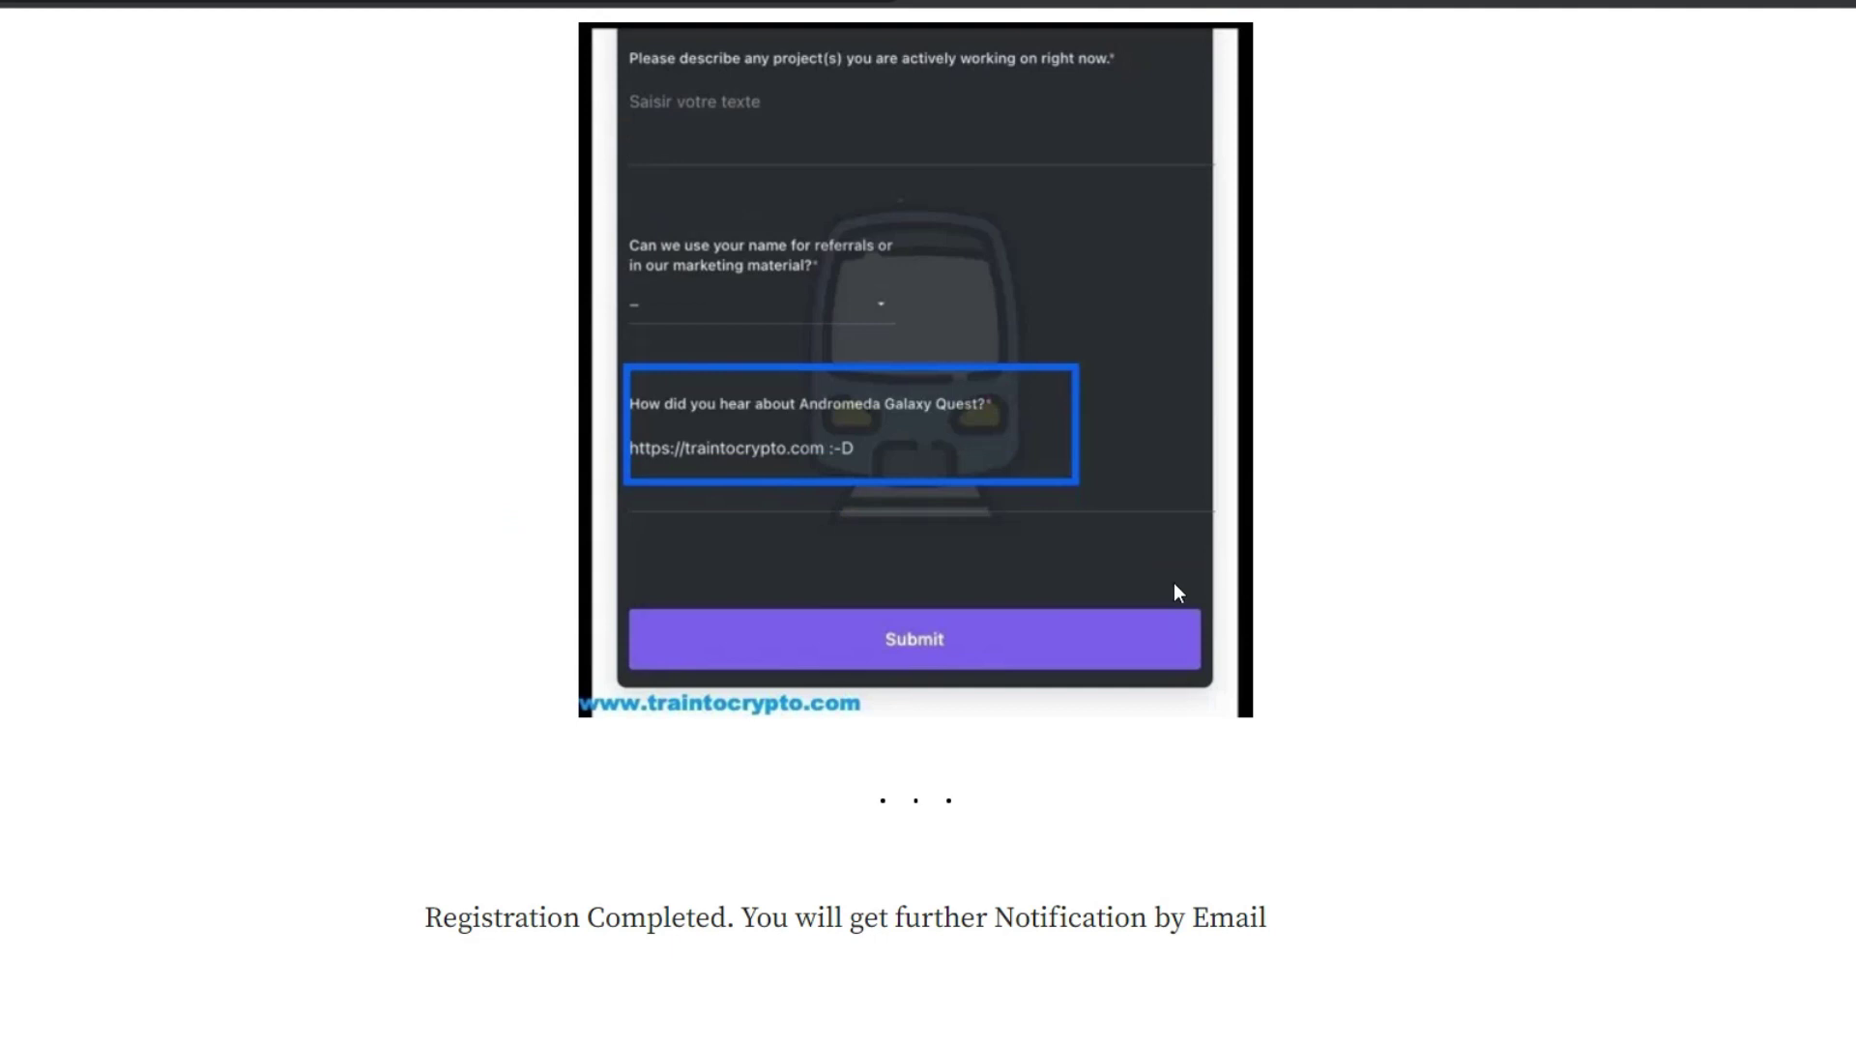
scroll(1215, 467, "down", 18)
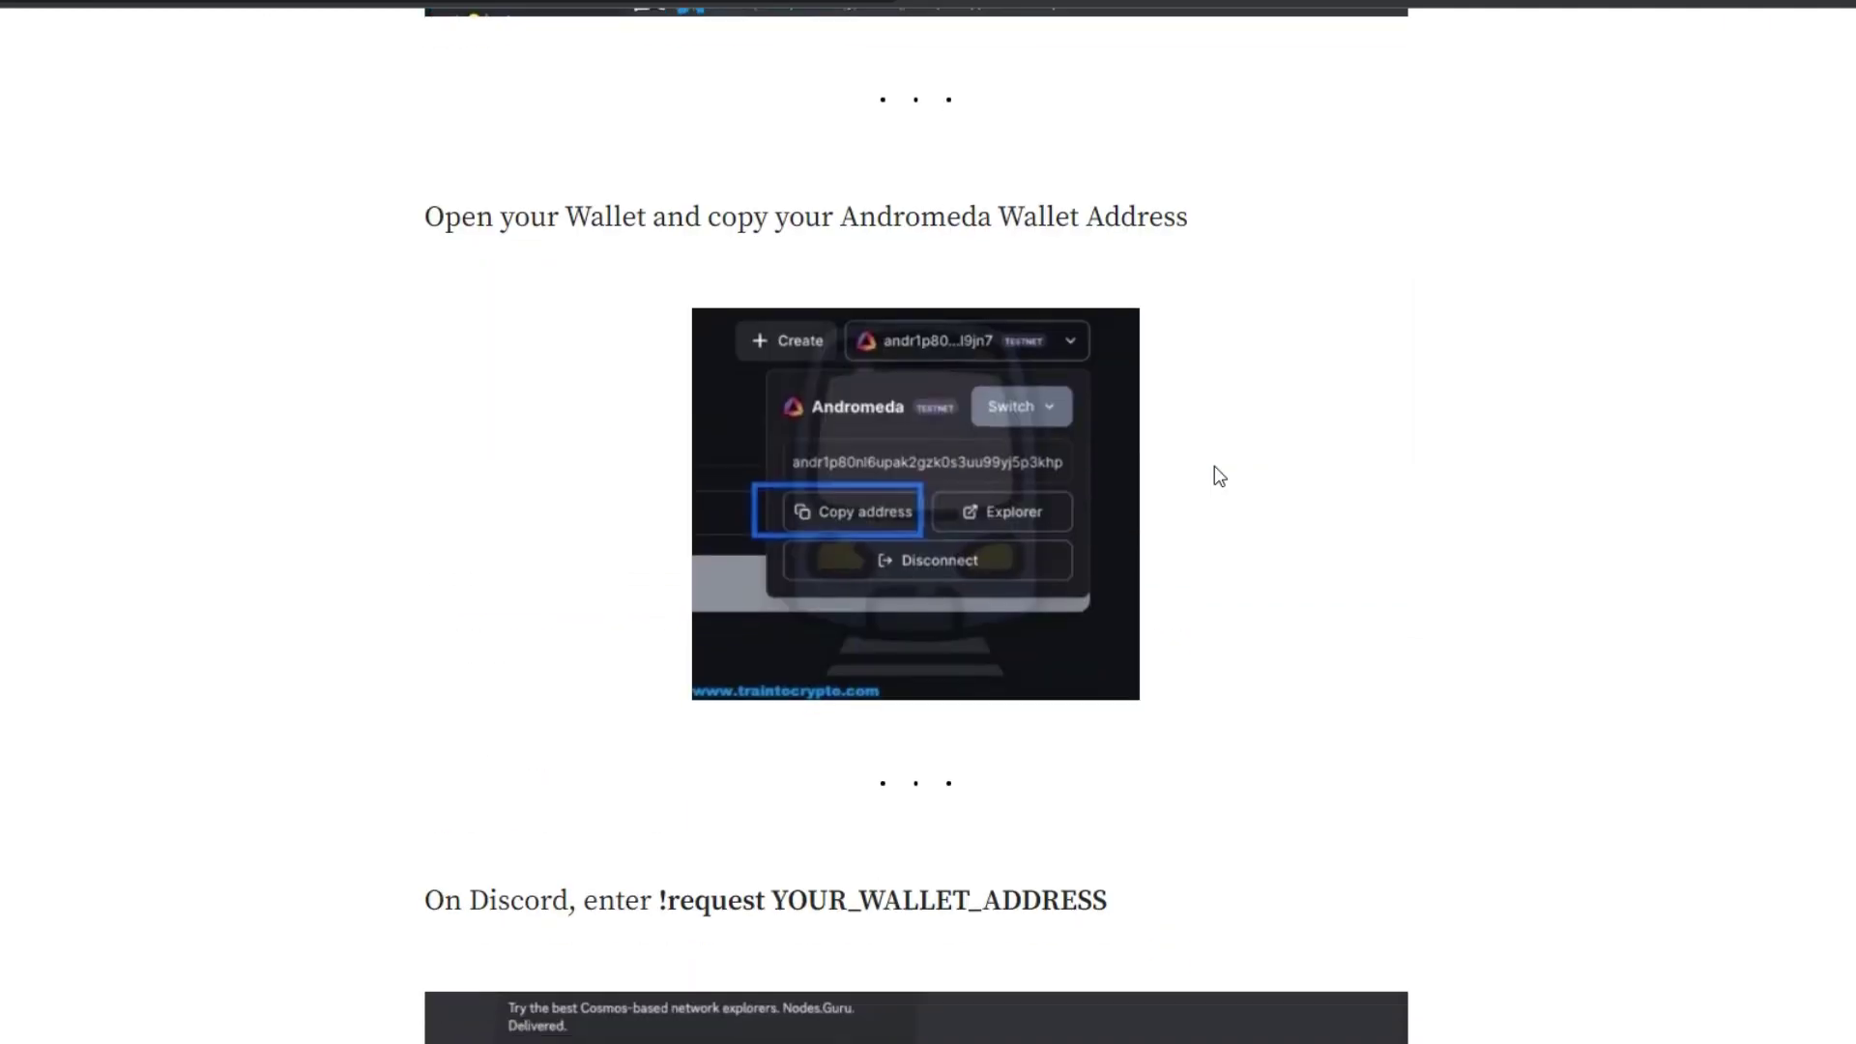
scroll(1216, 470, "down", 20)
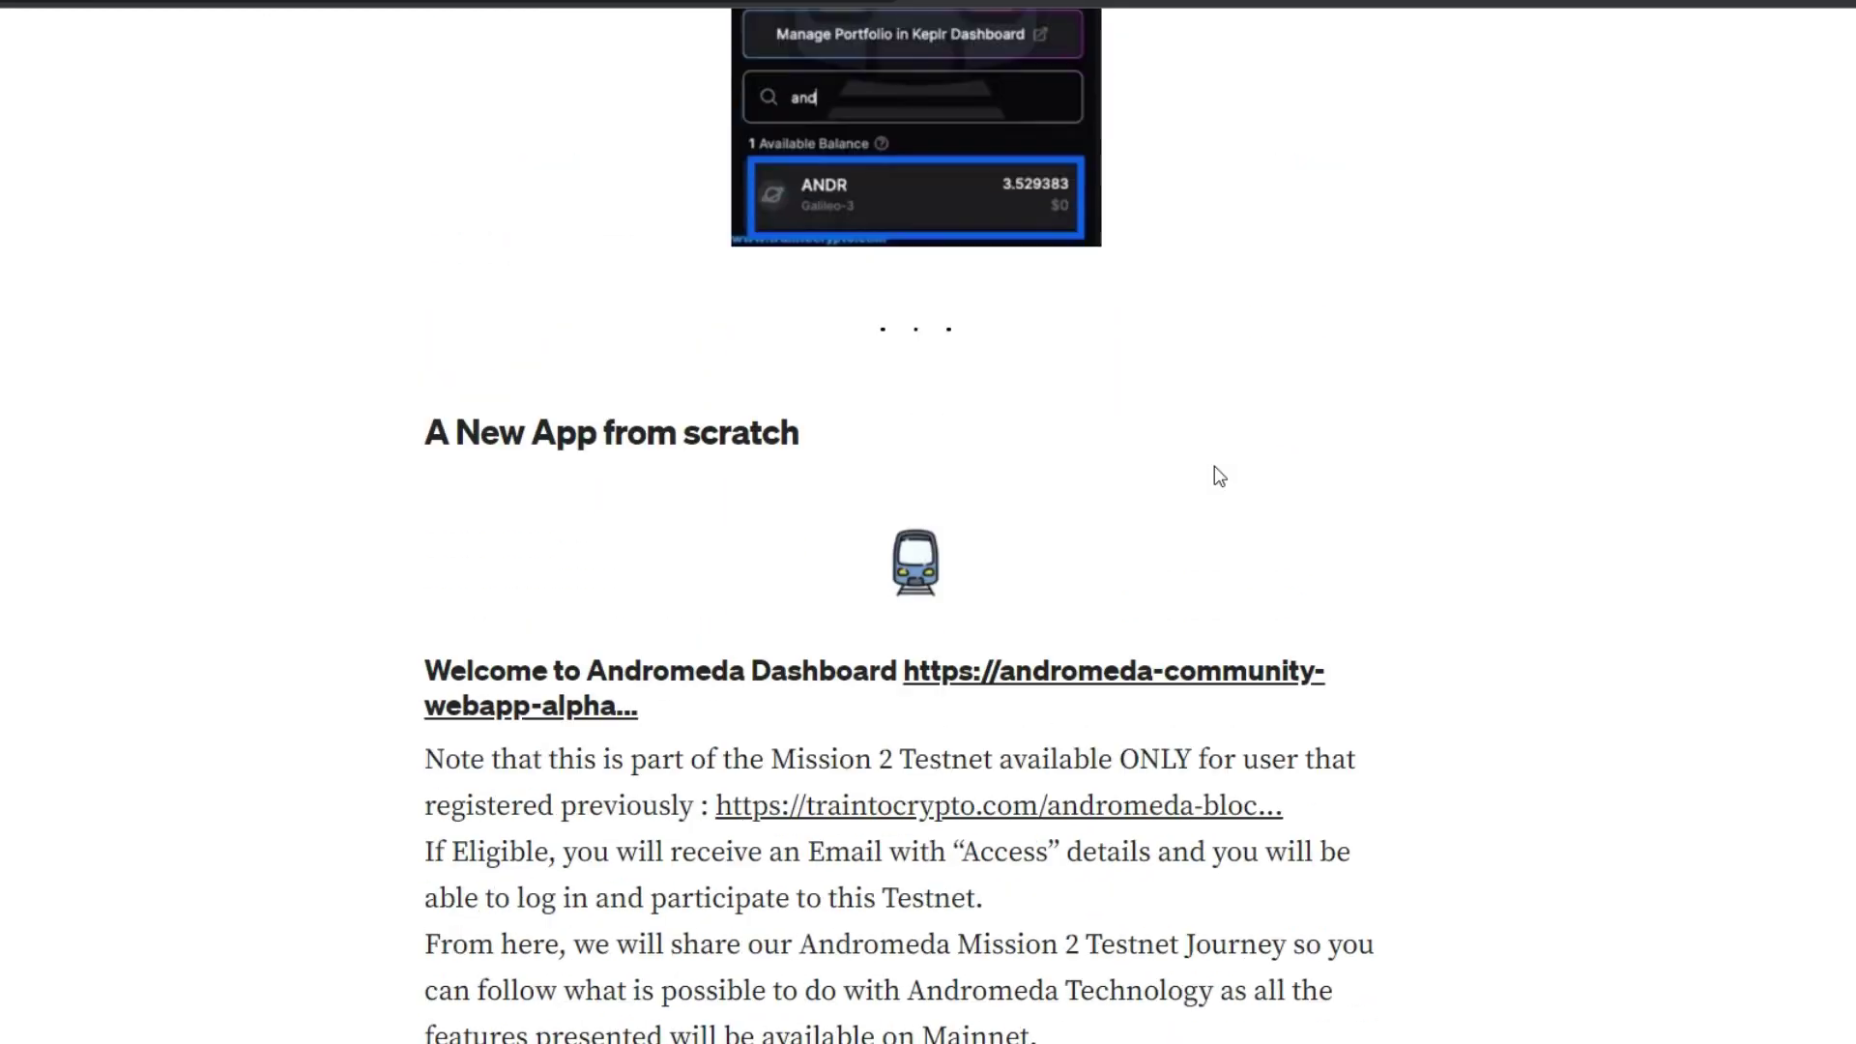
scroll(1216, 474, "down", 12)
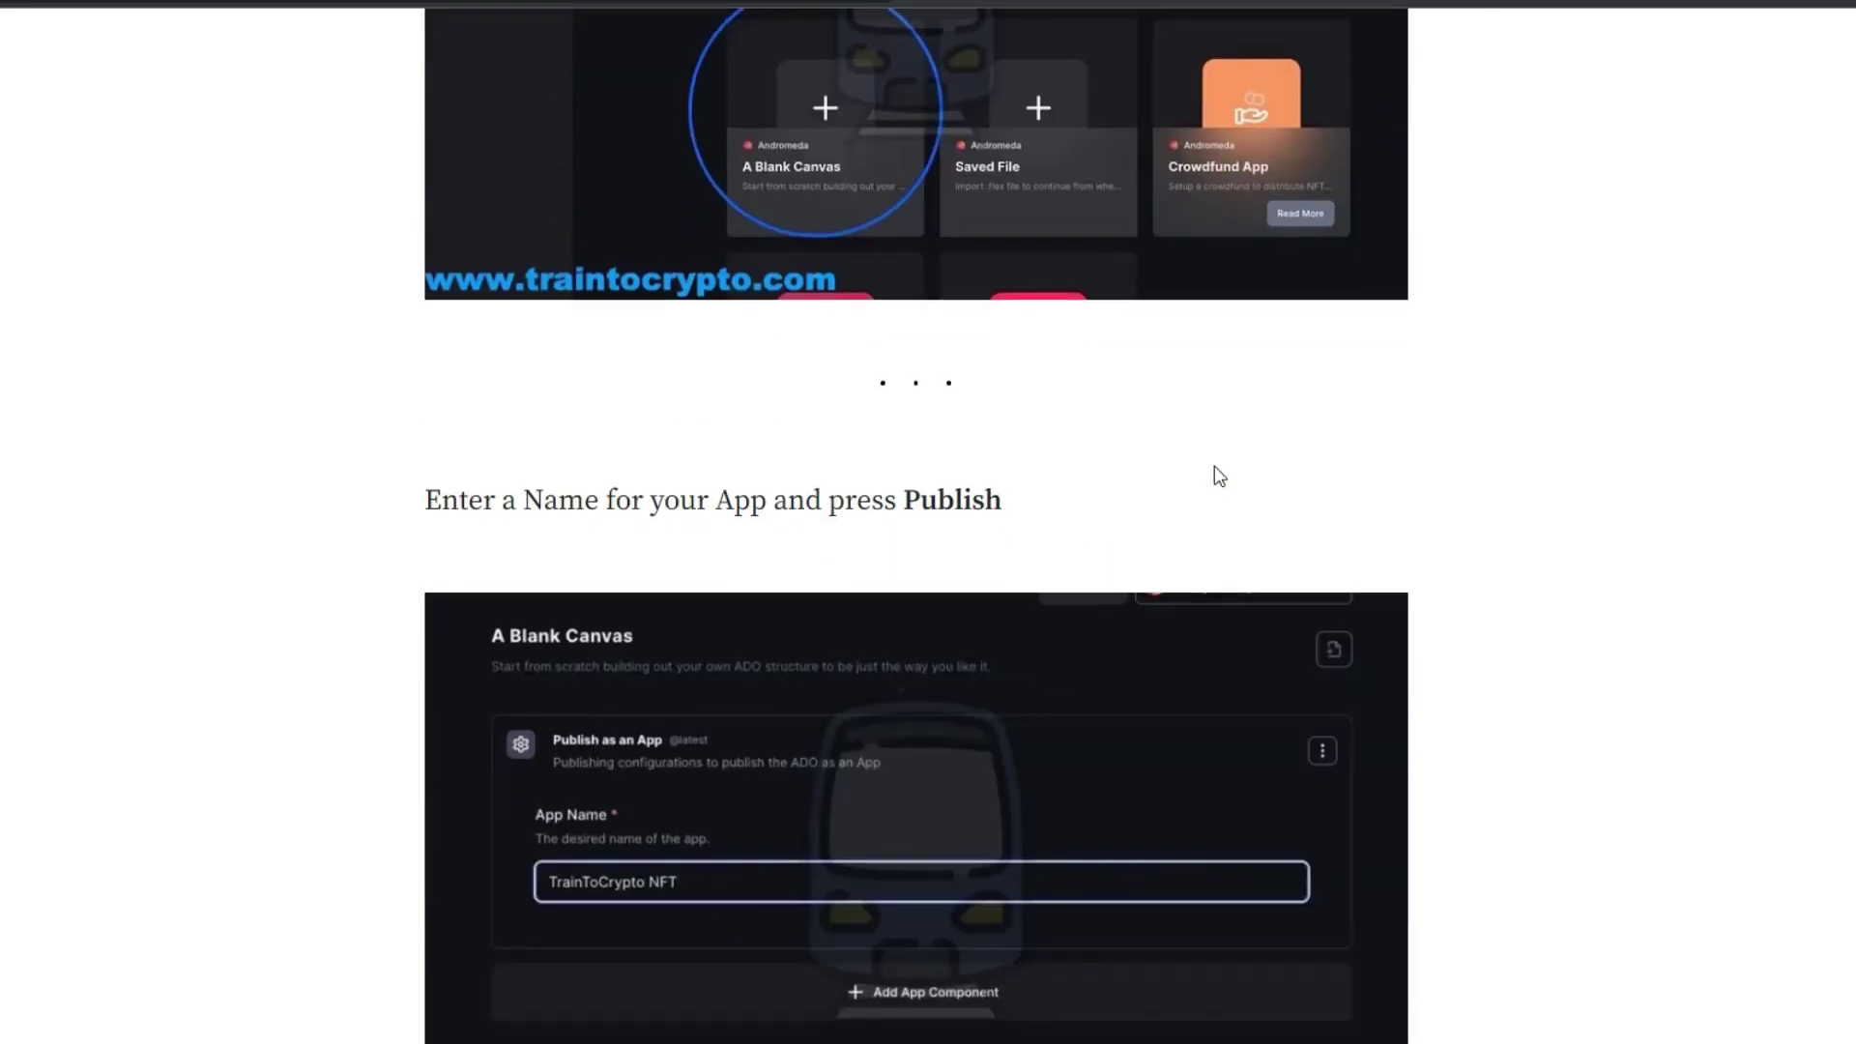
scroll(1394, 150, "up", 5)
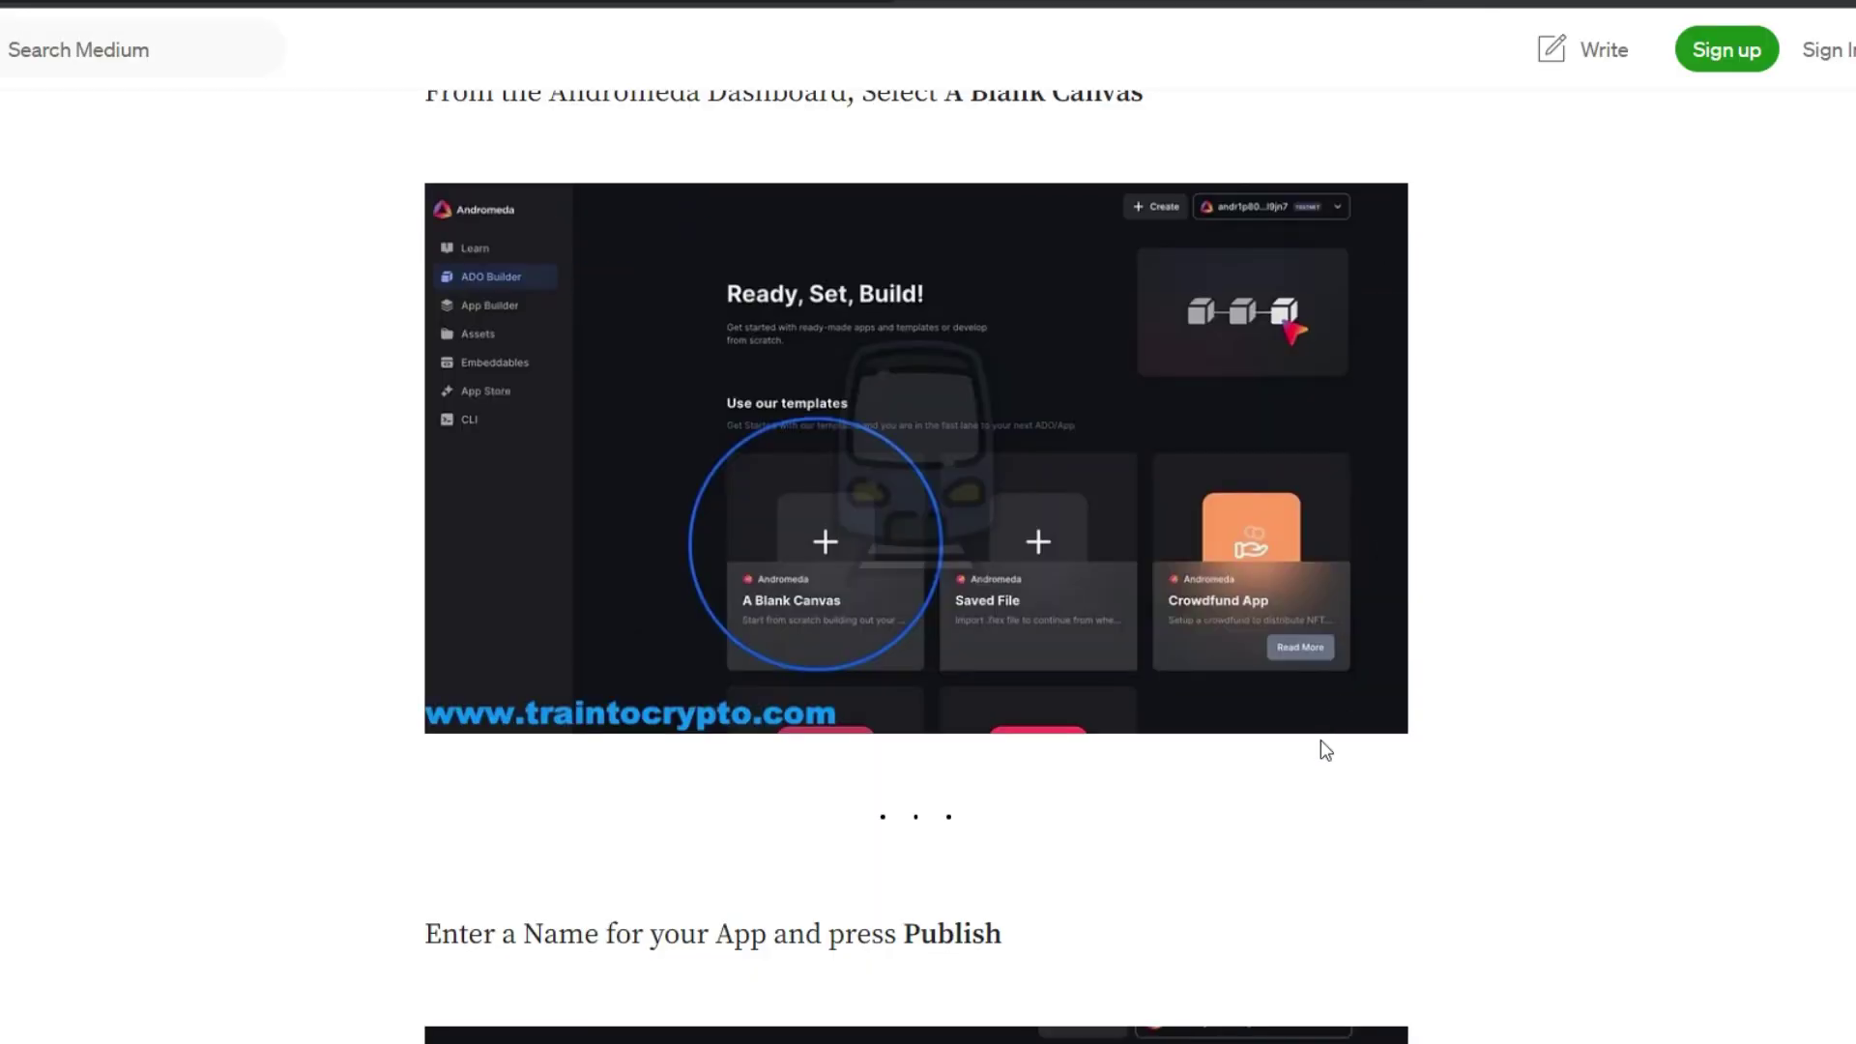
scroll(1320, 739, "down", 13)
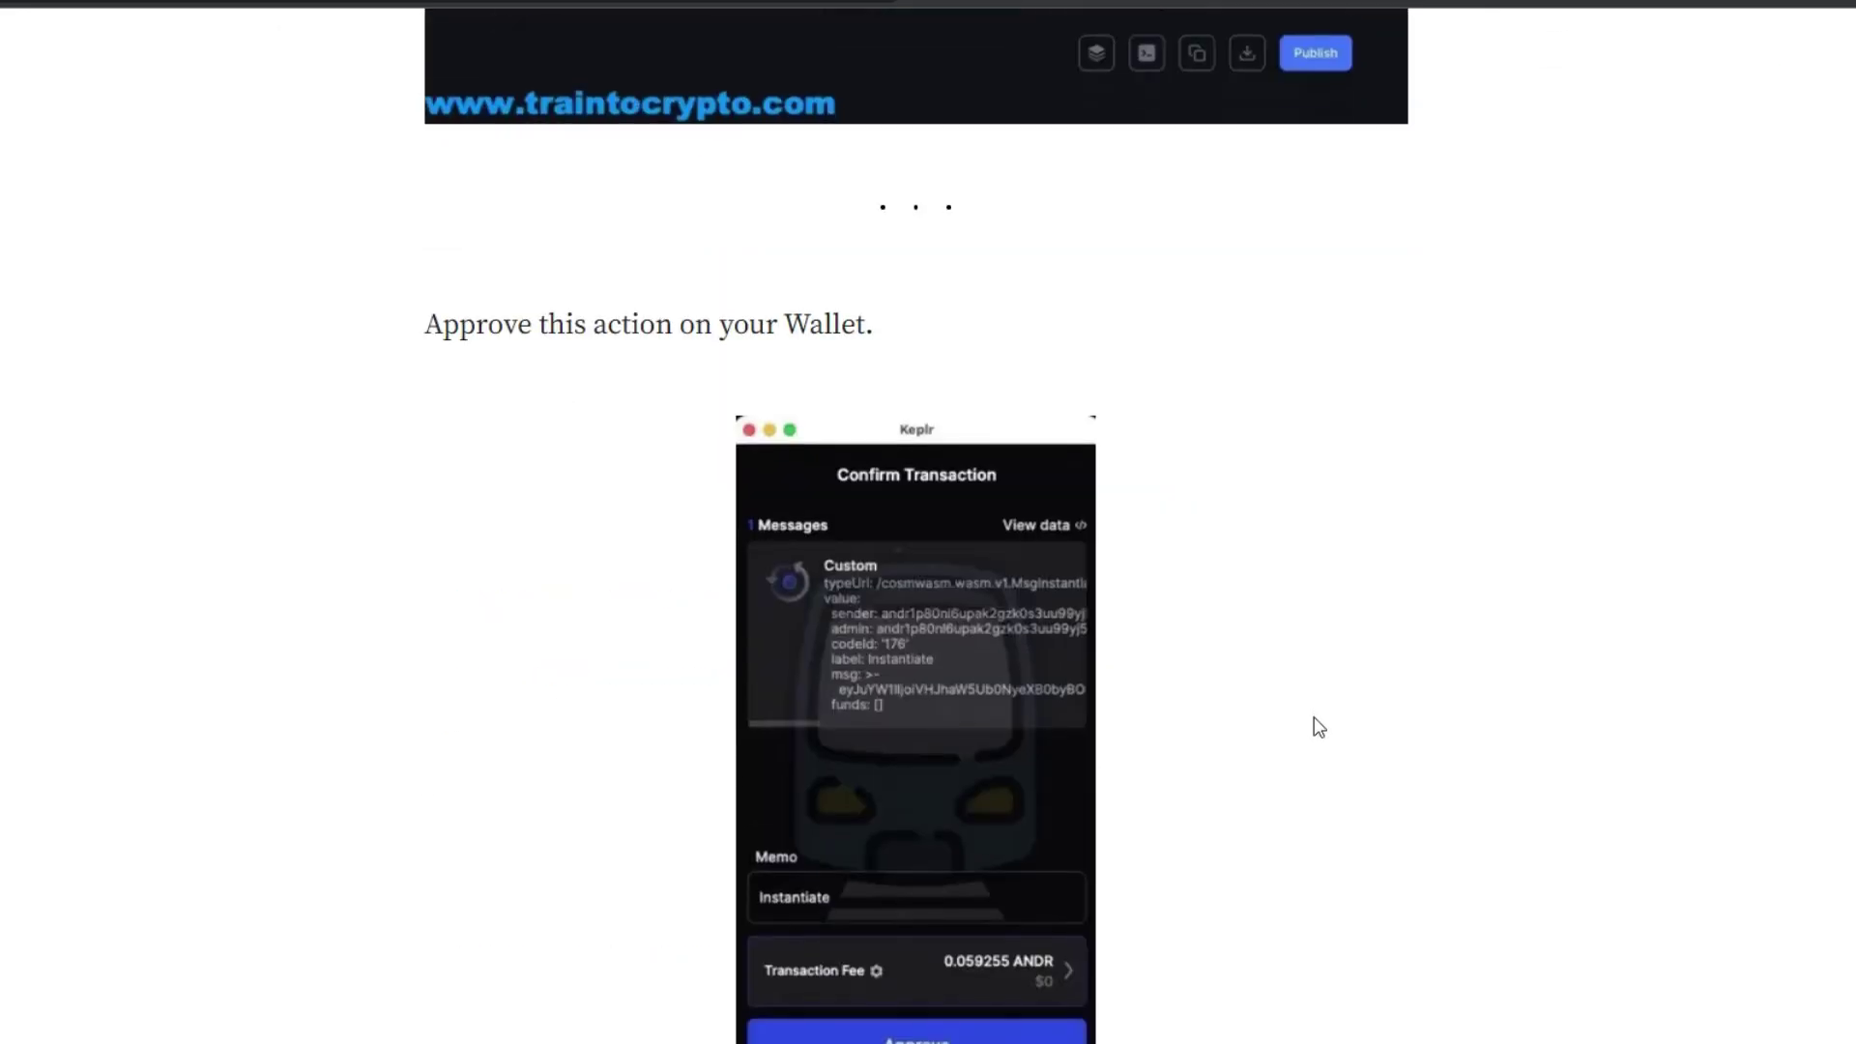
scroll(1318, 727, "down", 15)
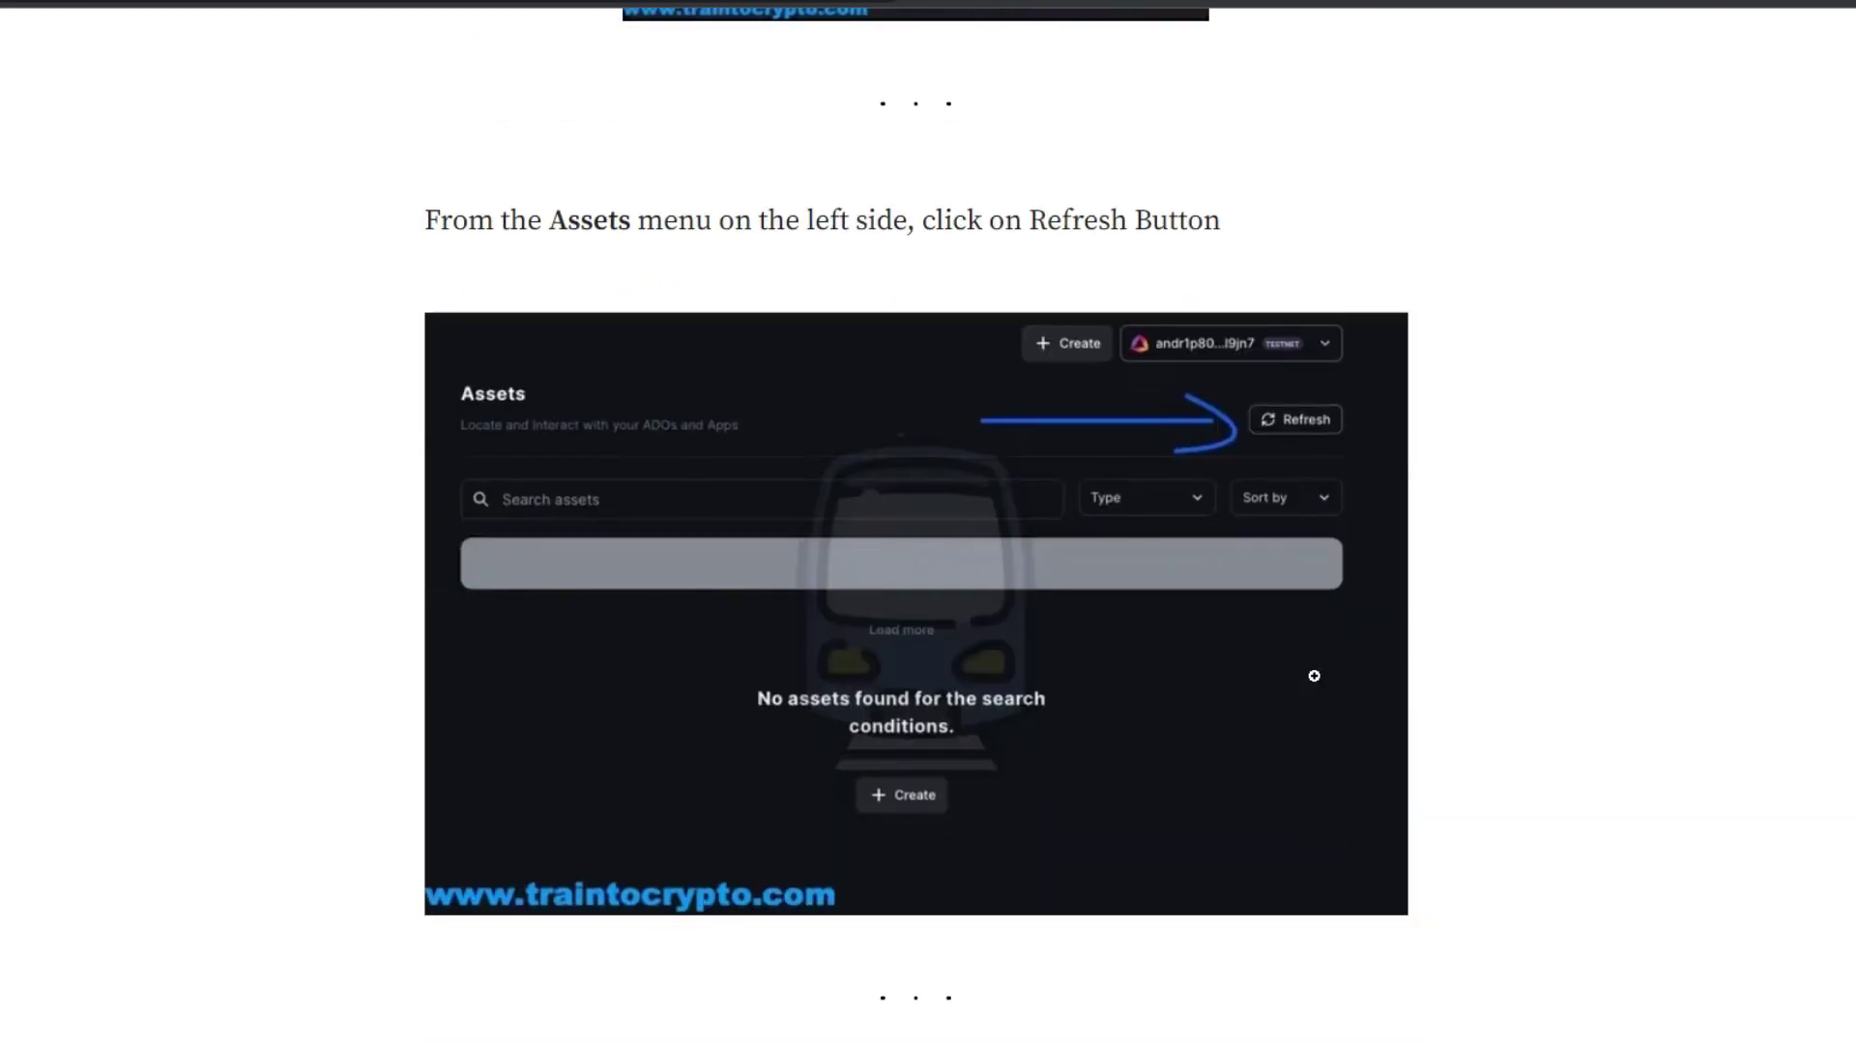
scroll(1314, 675, "down", 15)
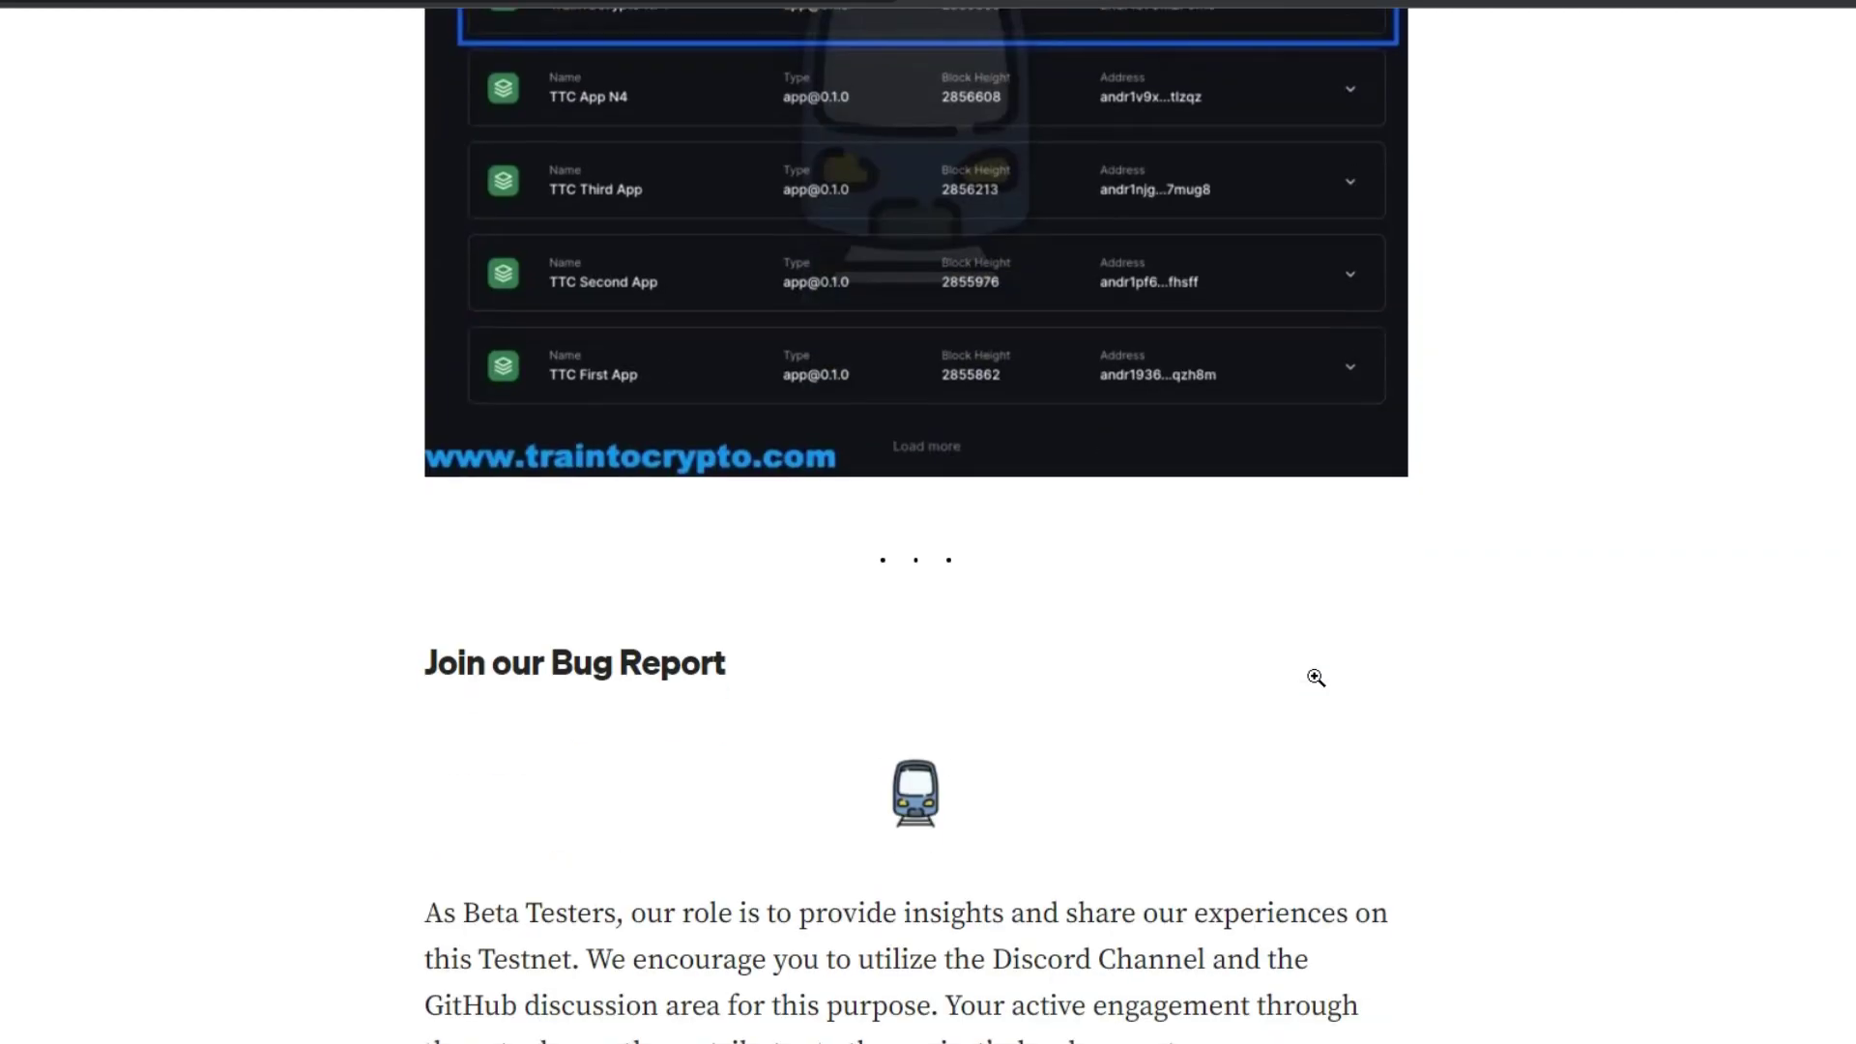
scroll(1316, 677, "down", 2)
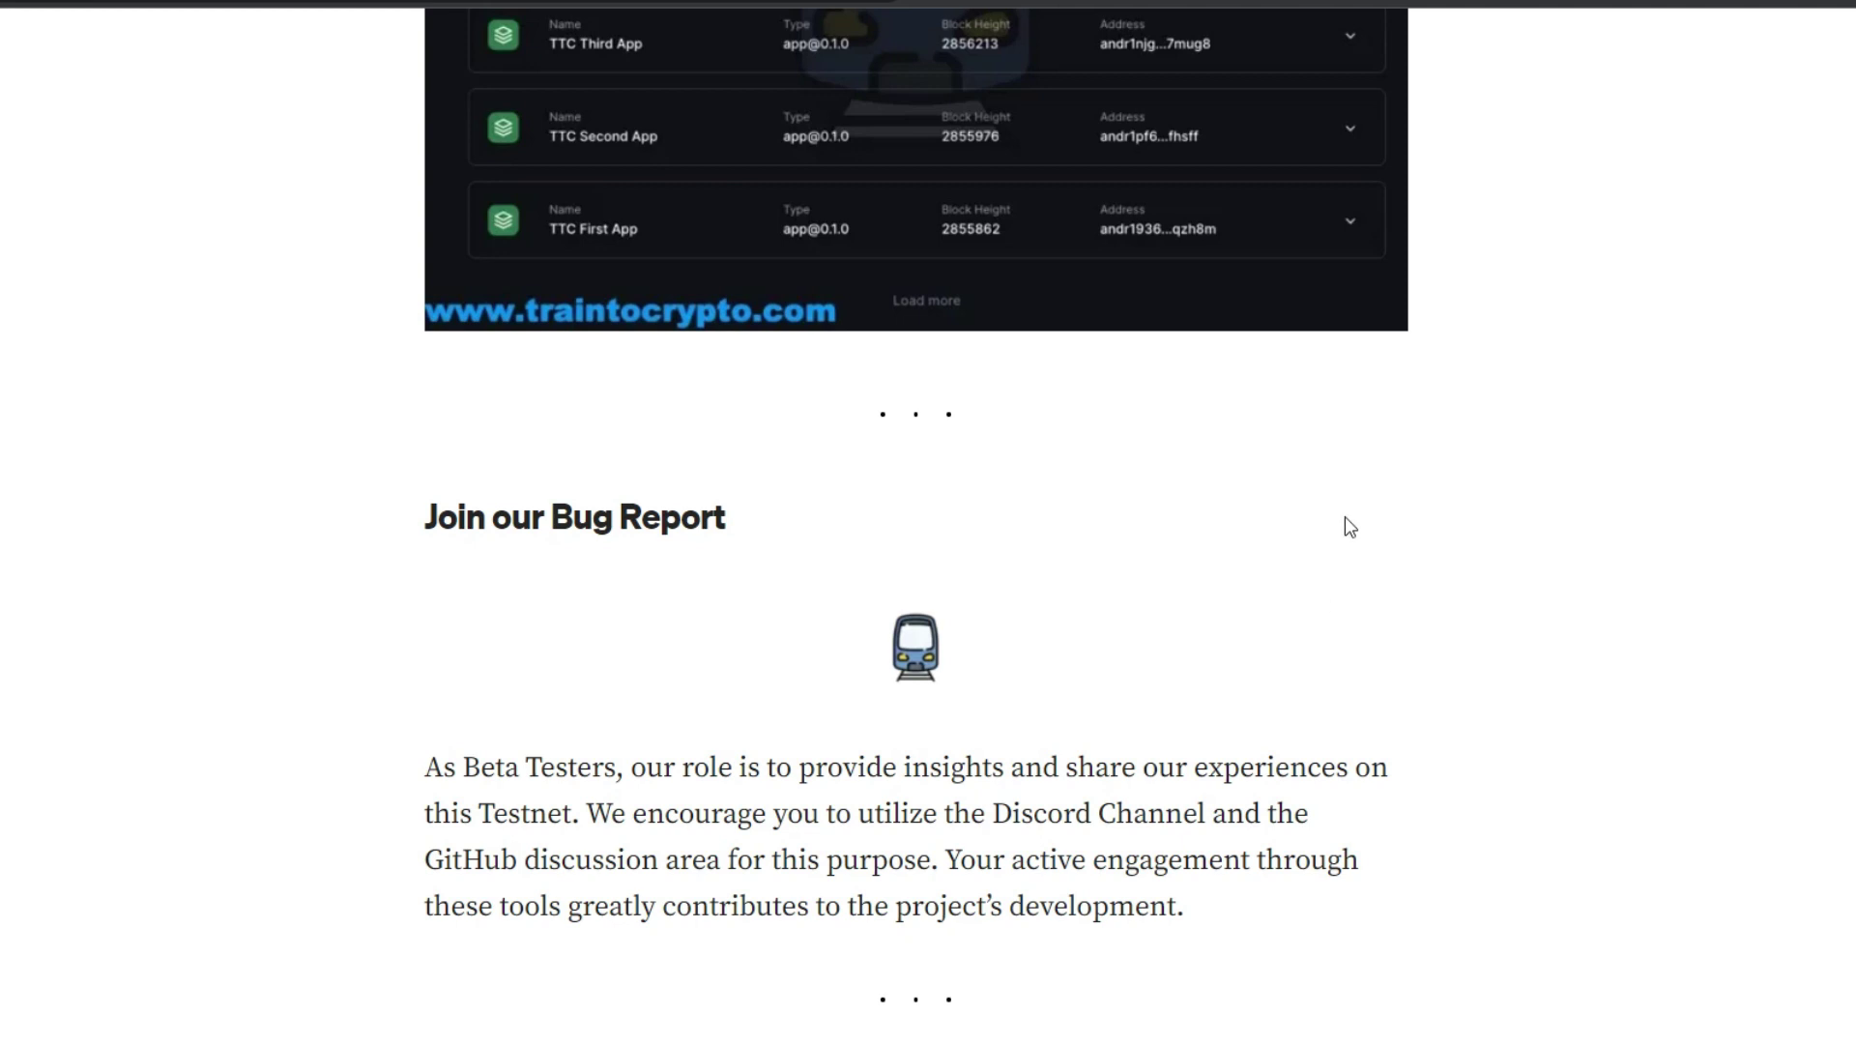
scroll(1350, 526, "up", 10)
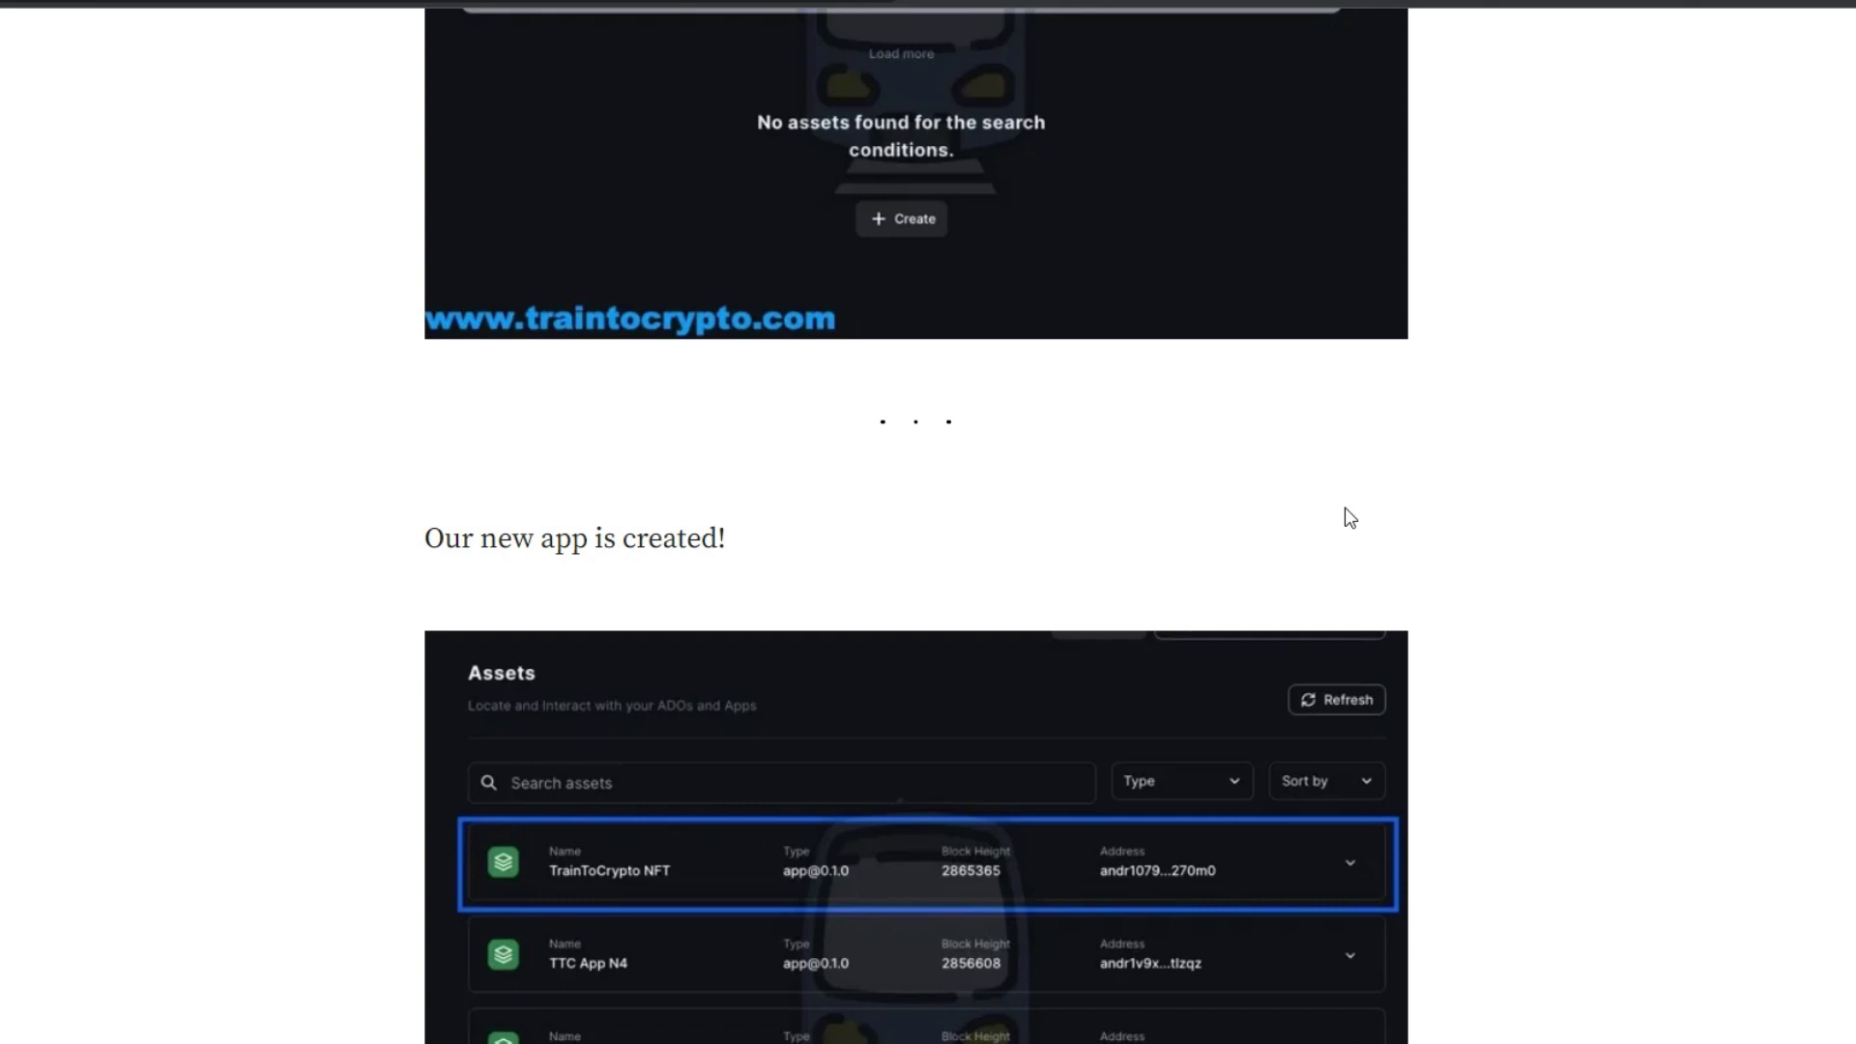
scroll(1350, 518, "down", 7)
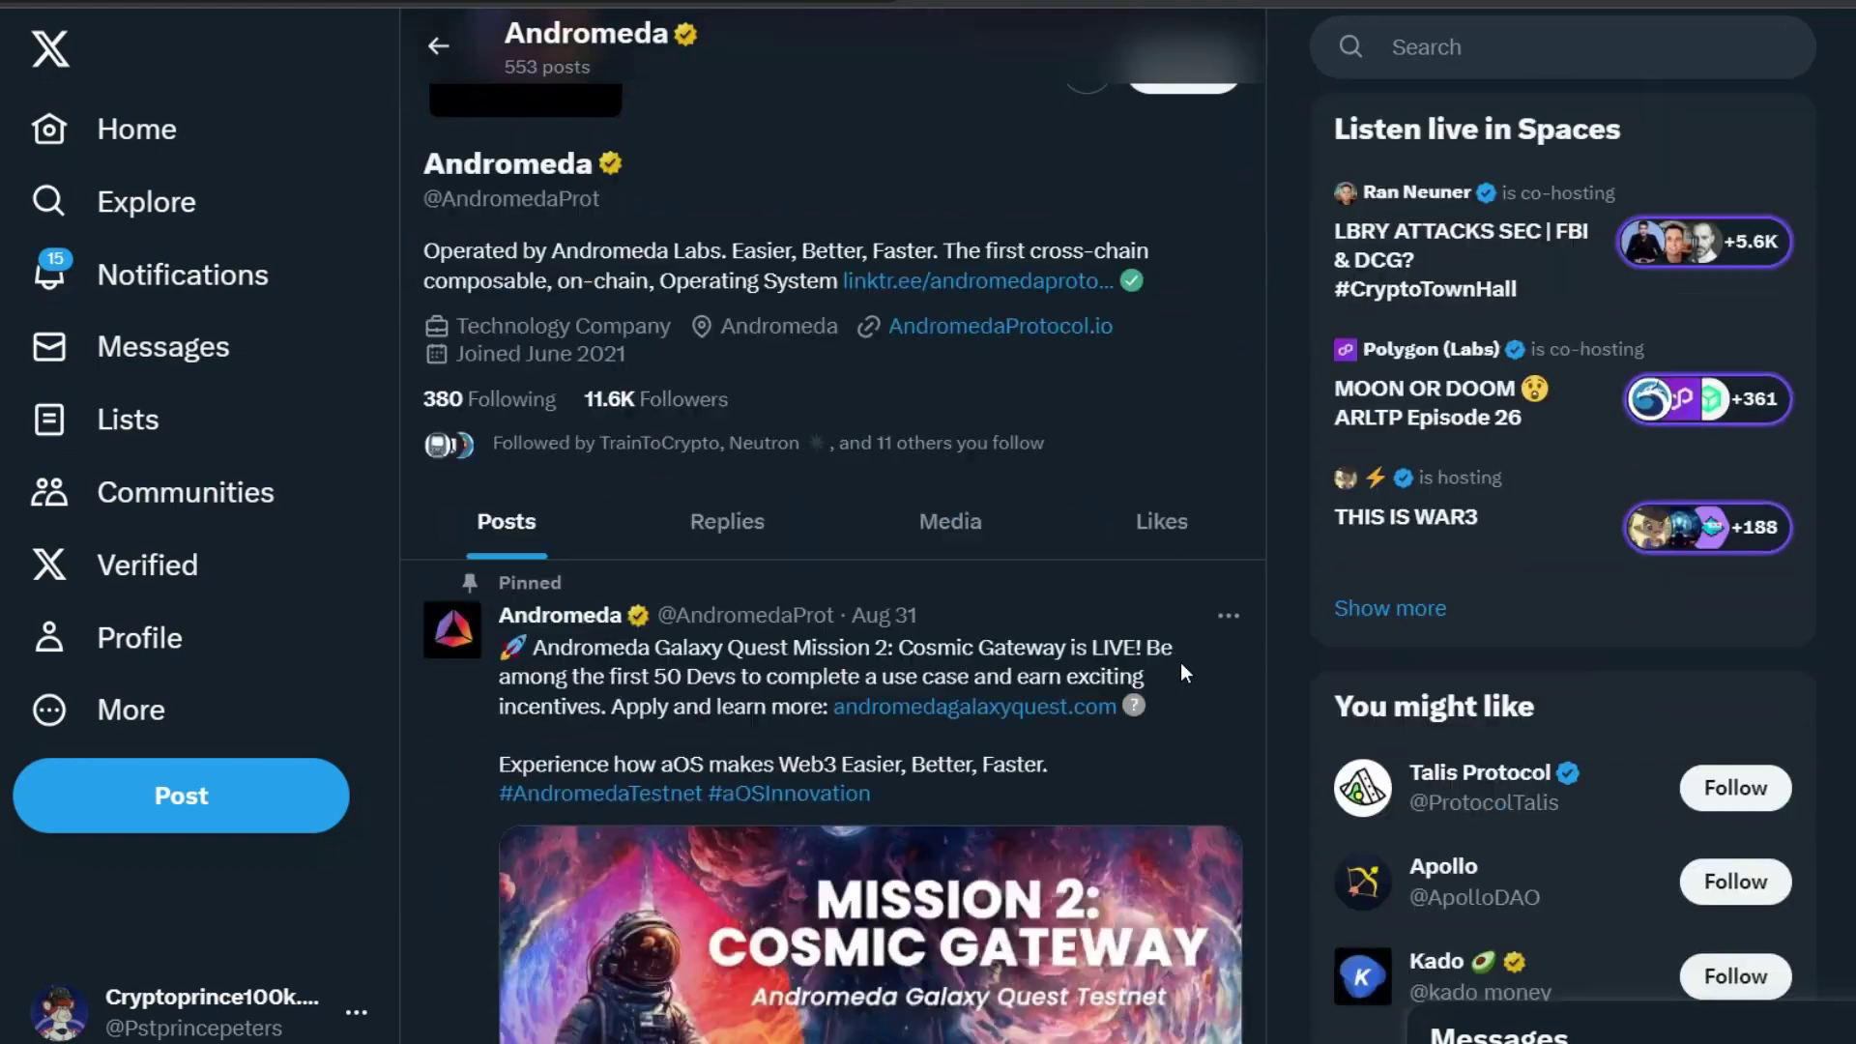
Step: Scroll through the Andromeda profile's recent posts, then go back to the TrainToCrypto profile with its pinned v2.0 post
scroll(1180, 663, "down", 15)
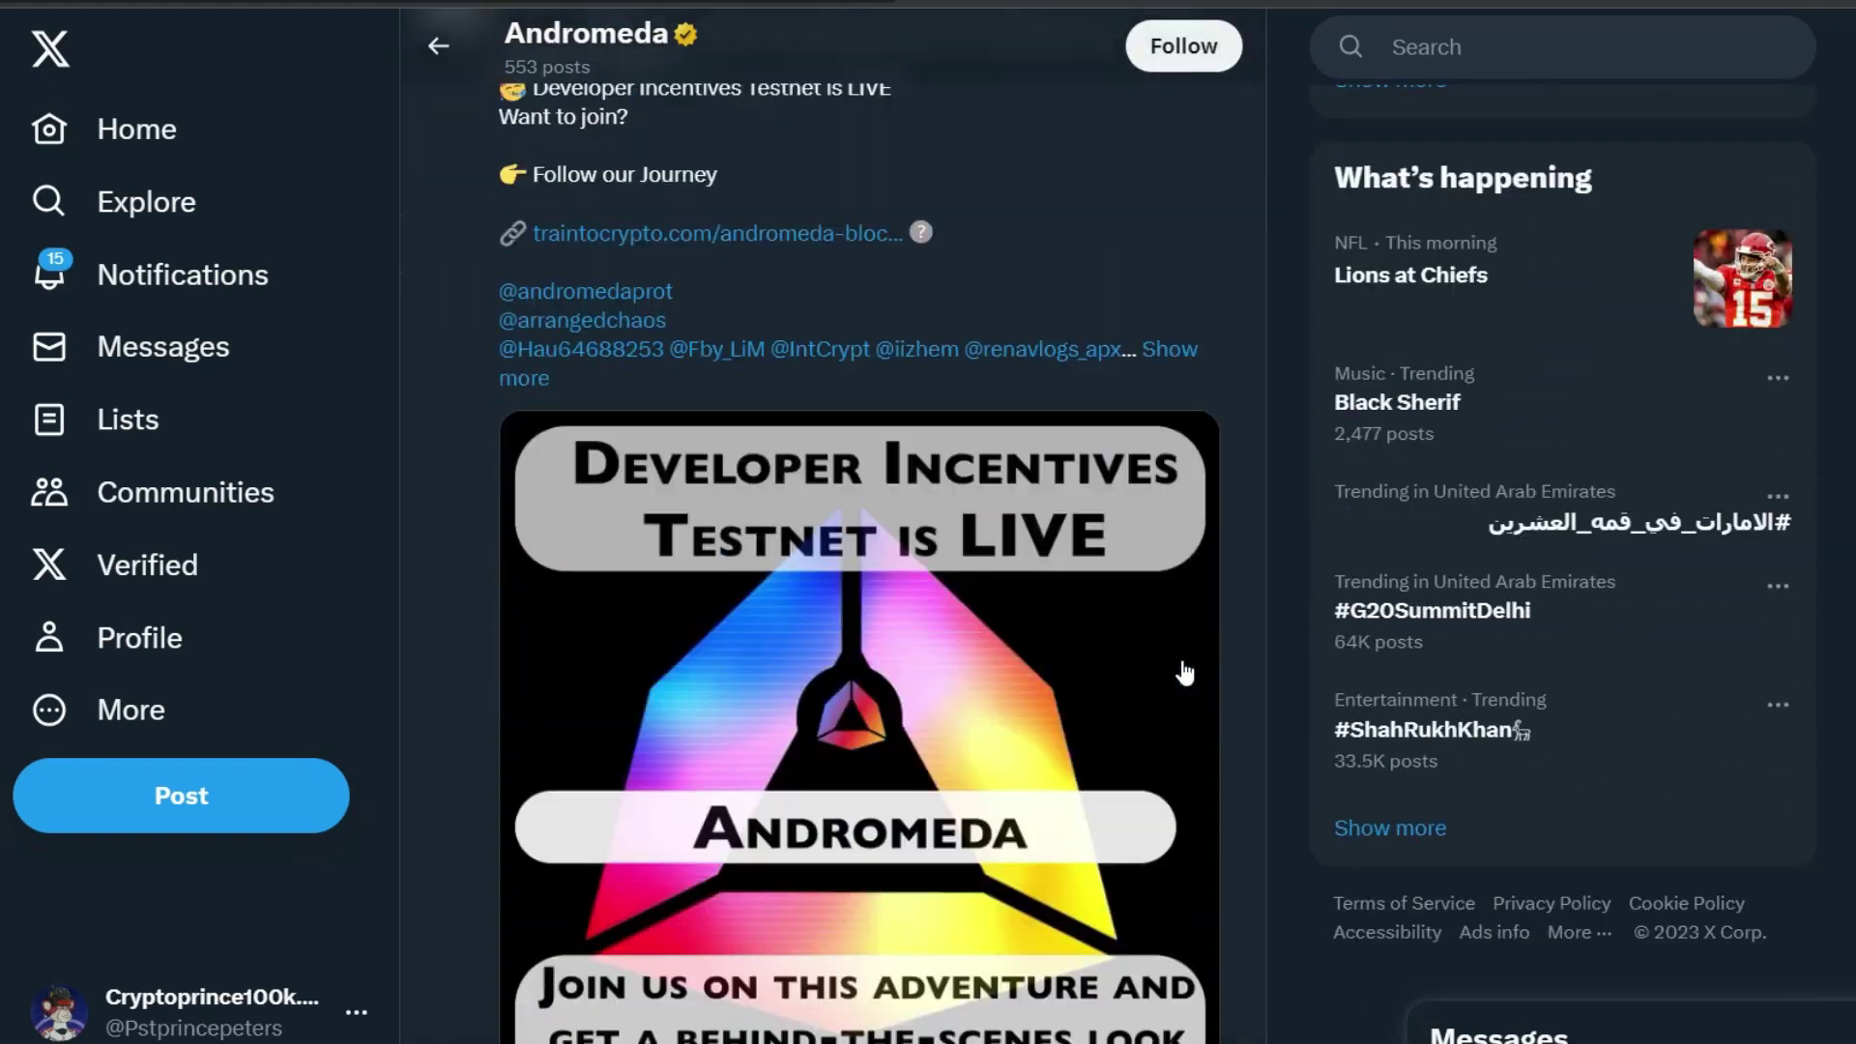
scroll(1184, 674, "down", 12)
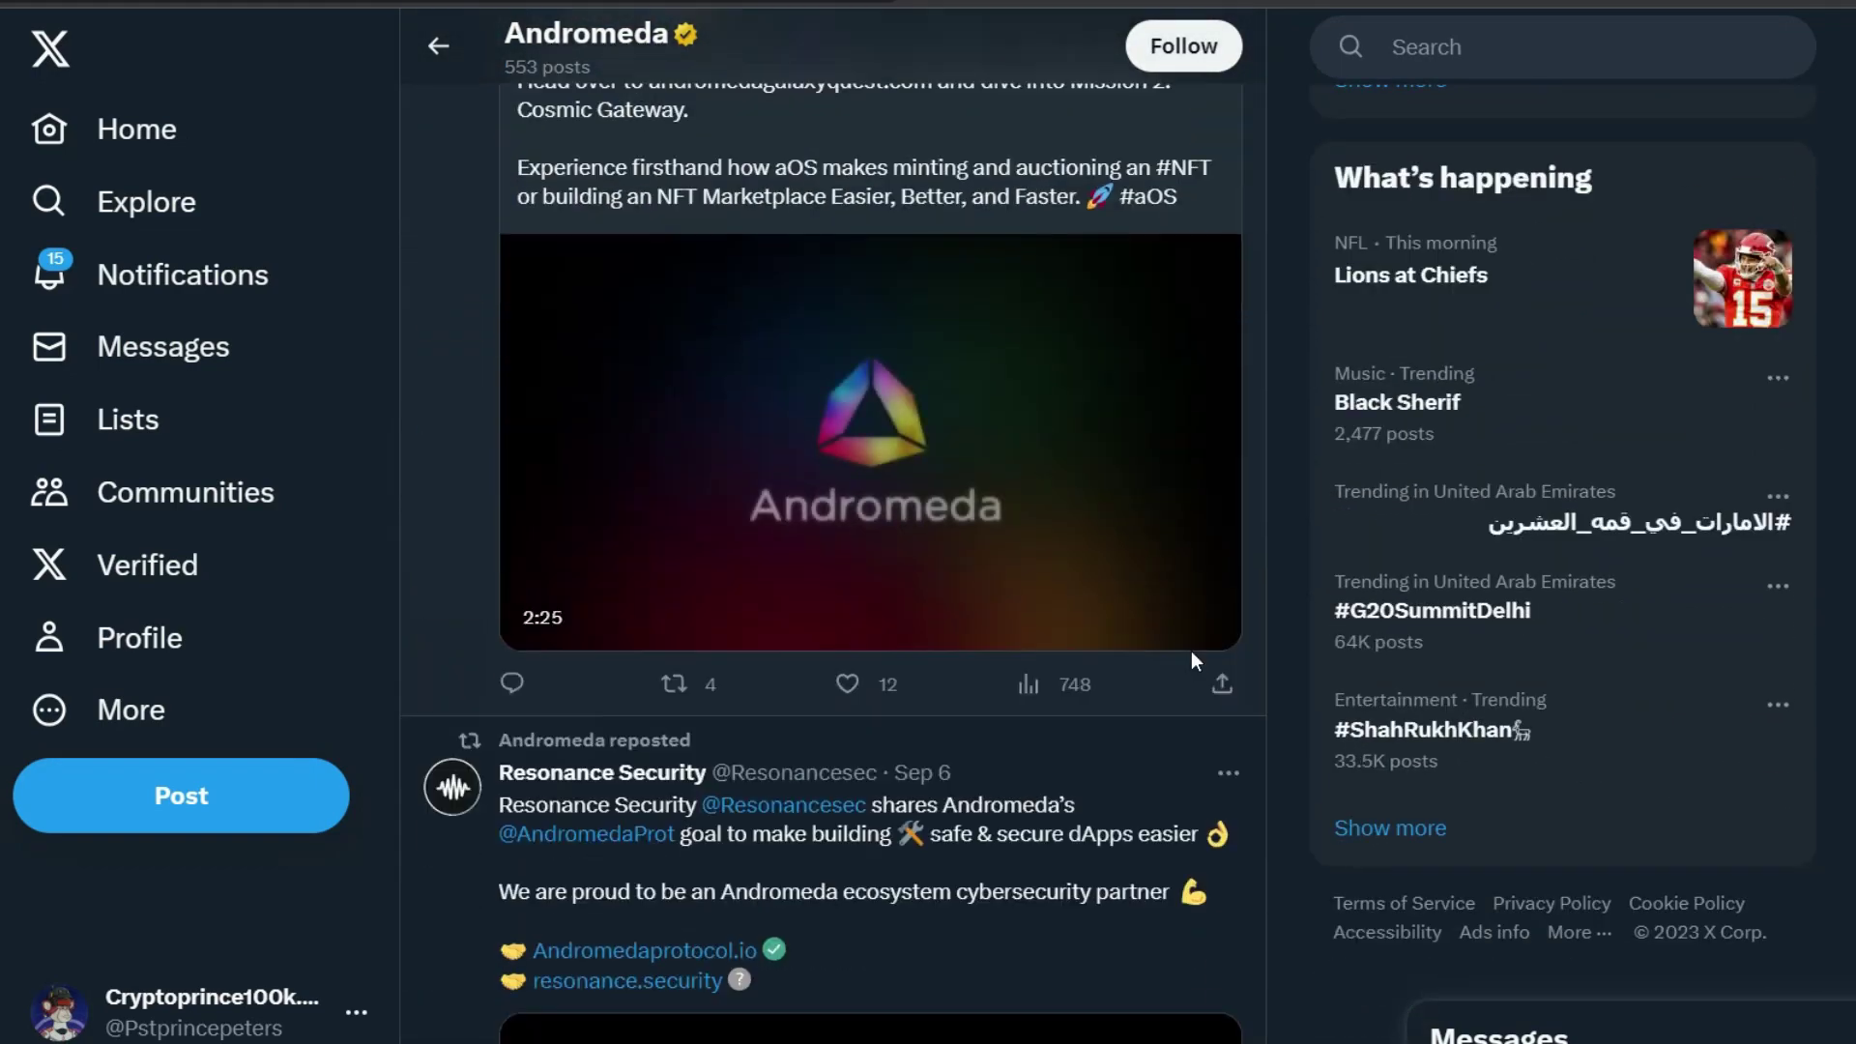
scroll(1190, 652, "down", 3)
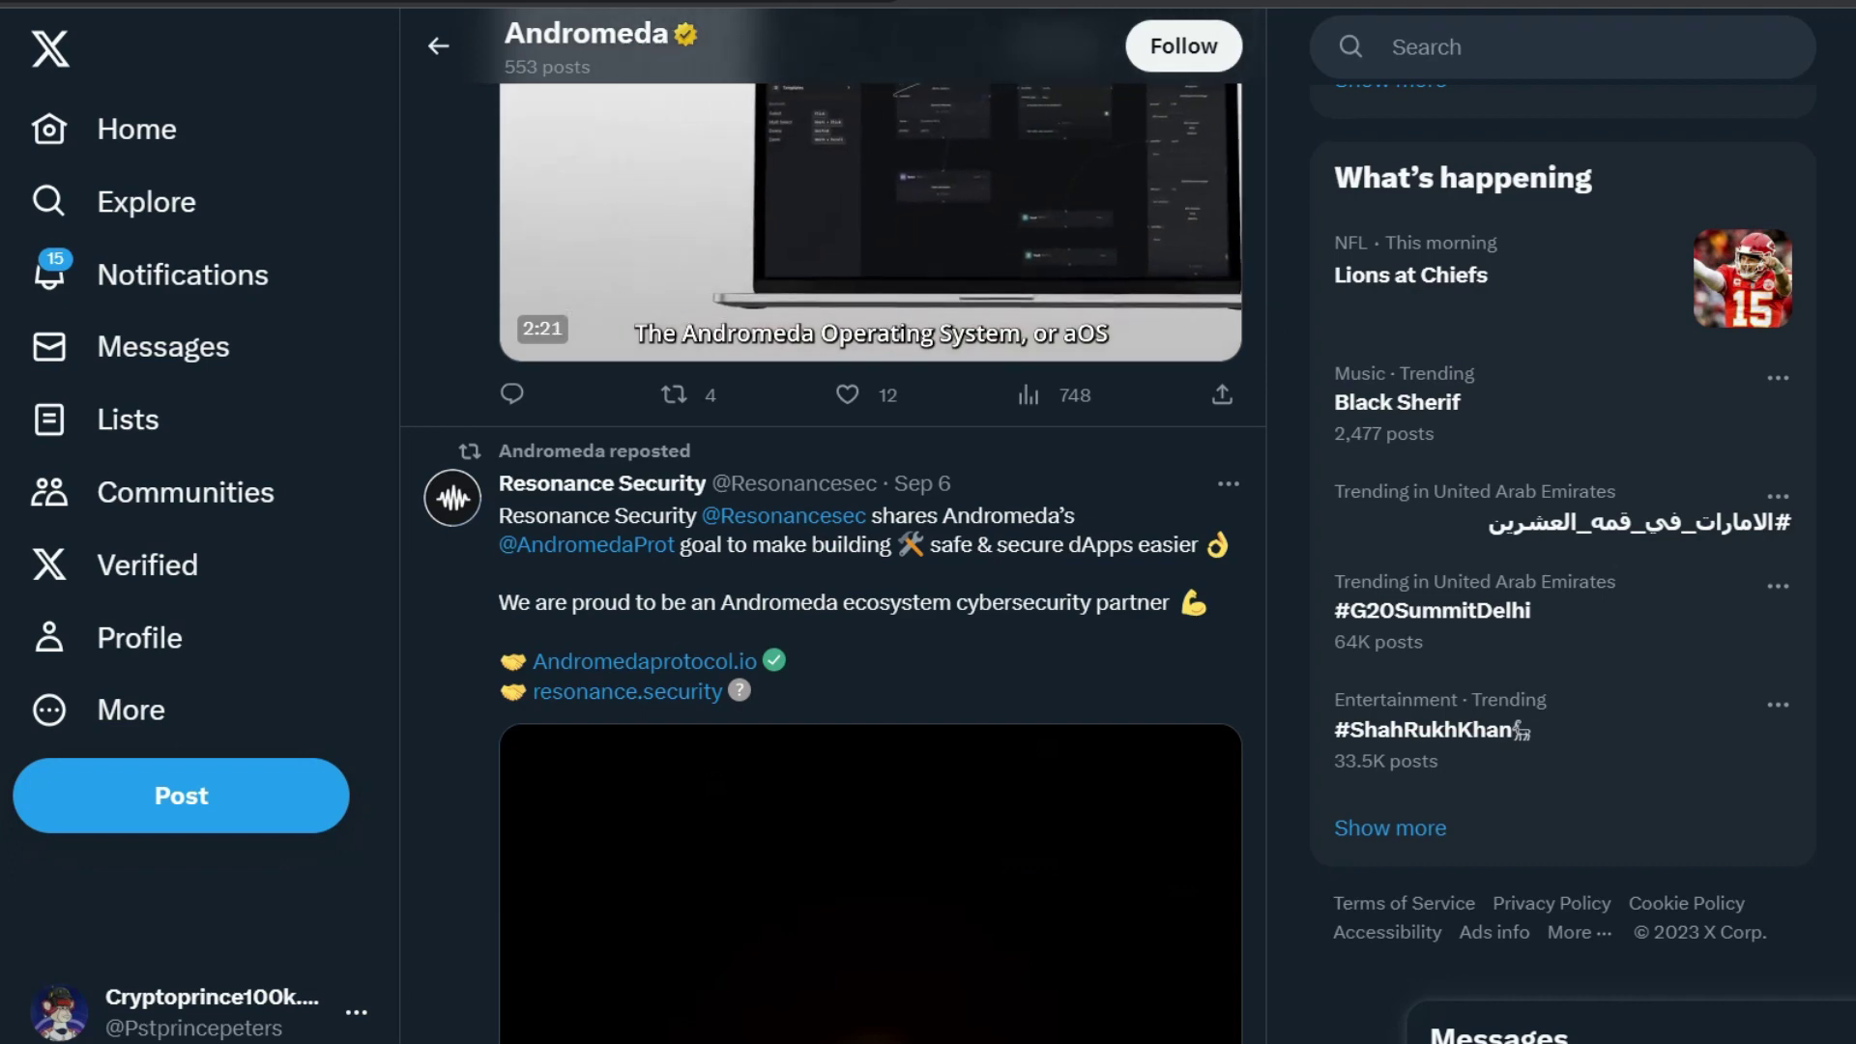
key("alt+Left")
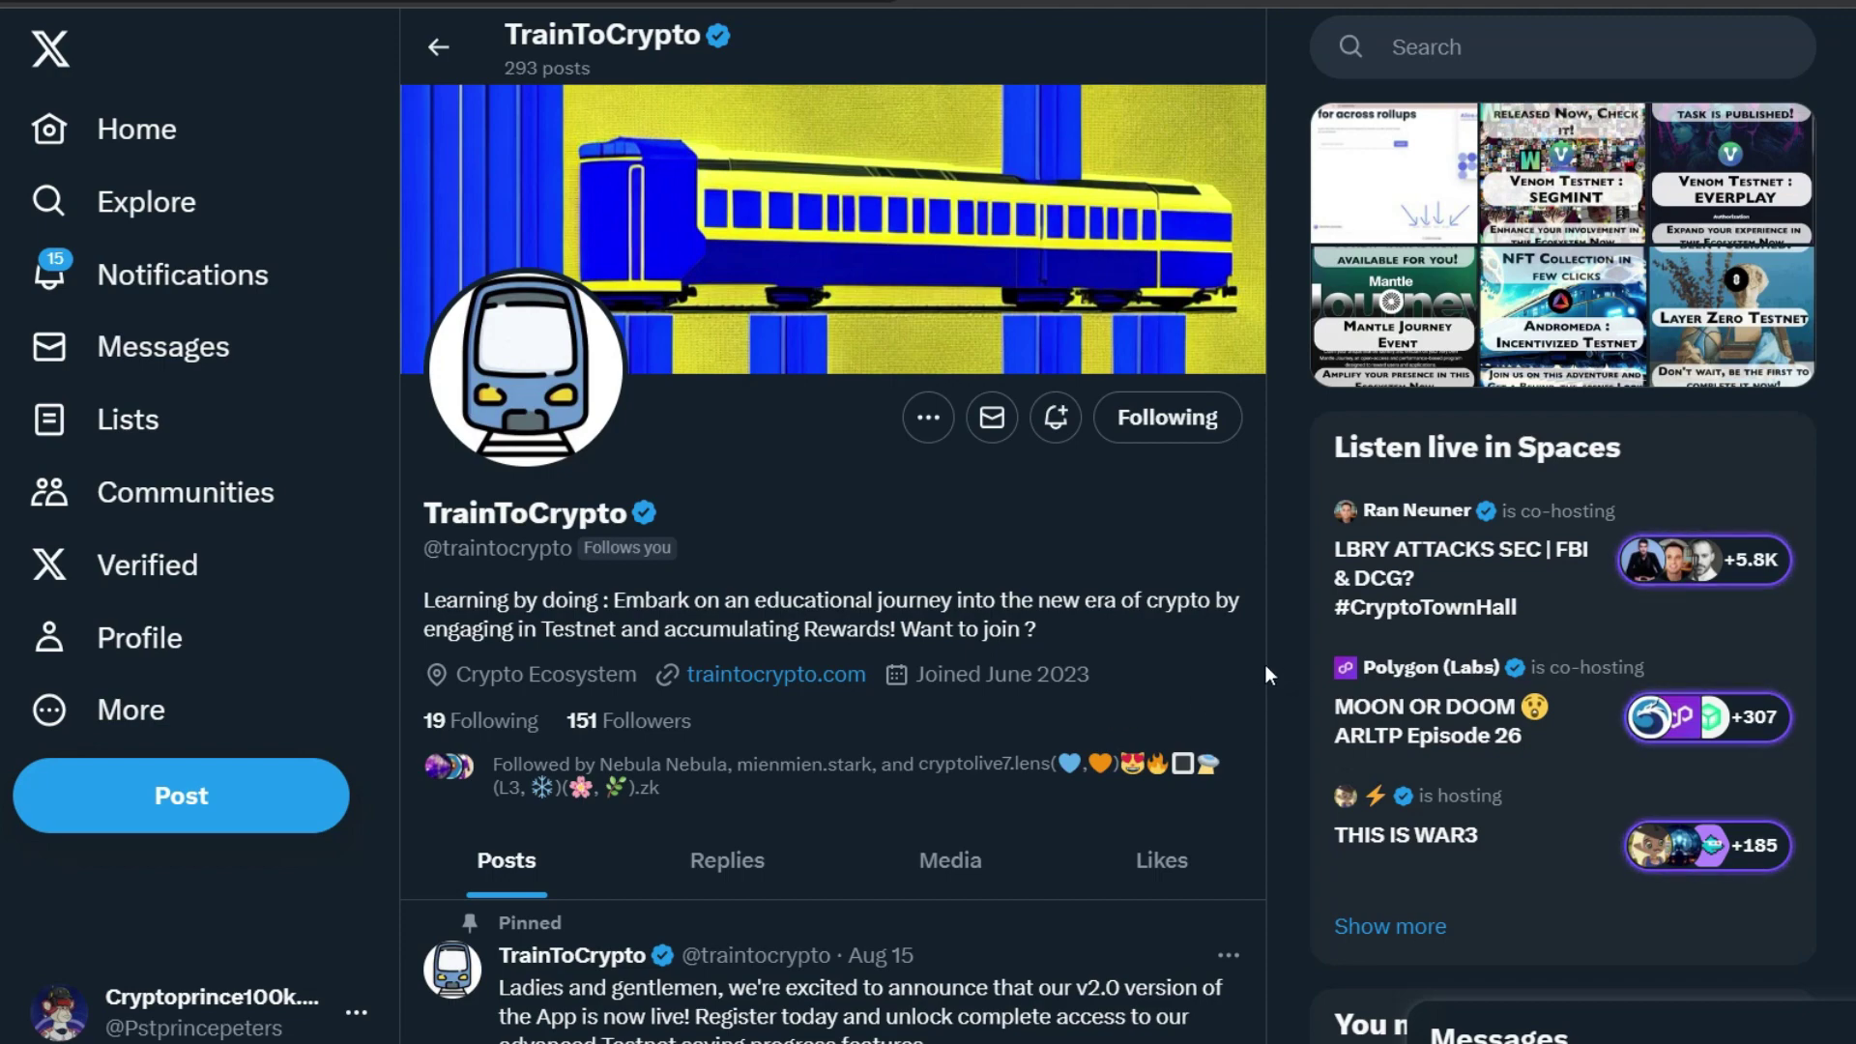
scroll(1264, 664, "down", 4)
scroll(1270, 734, "down", 4)
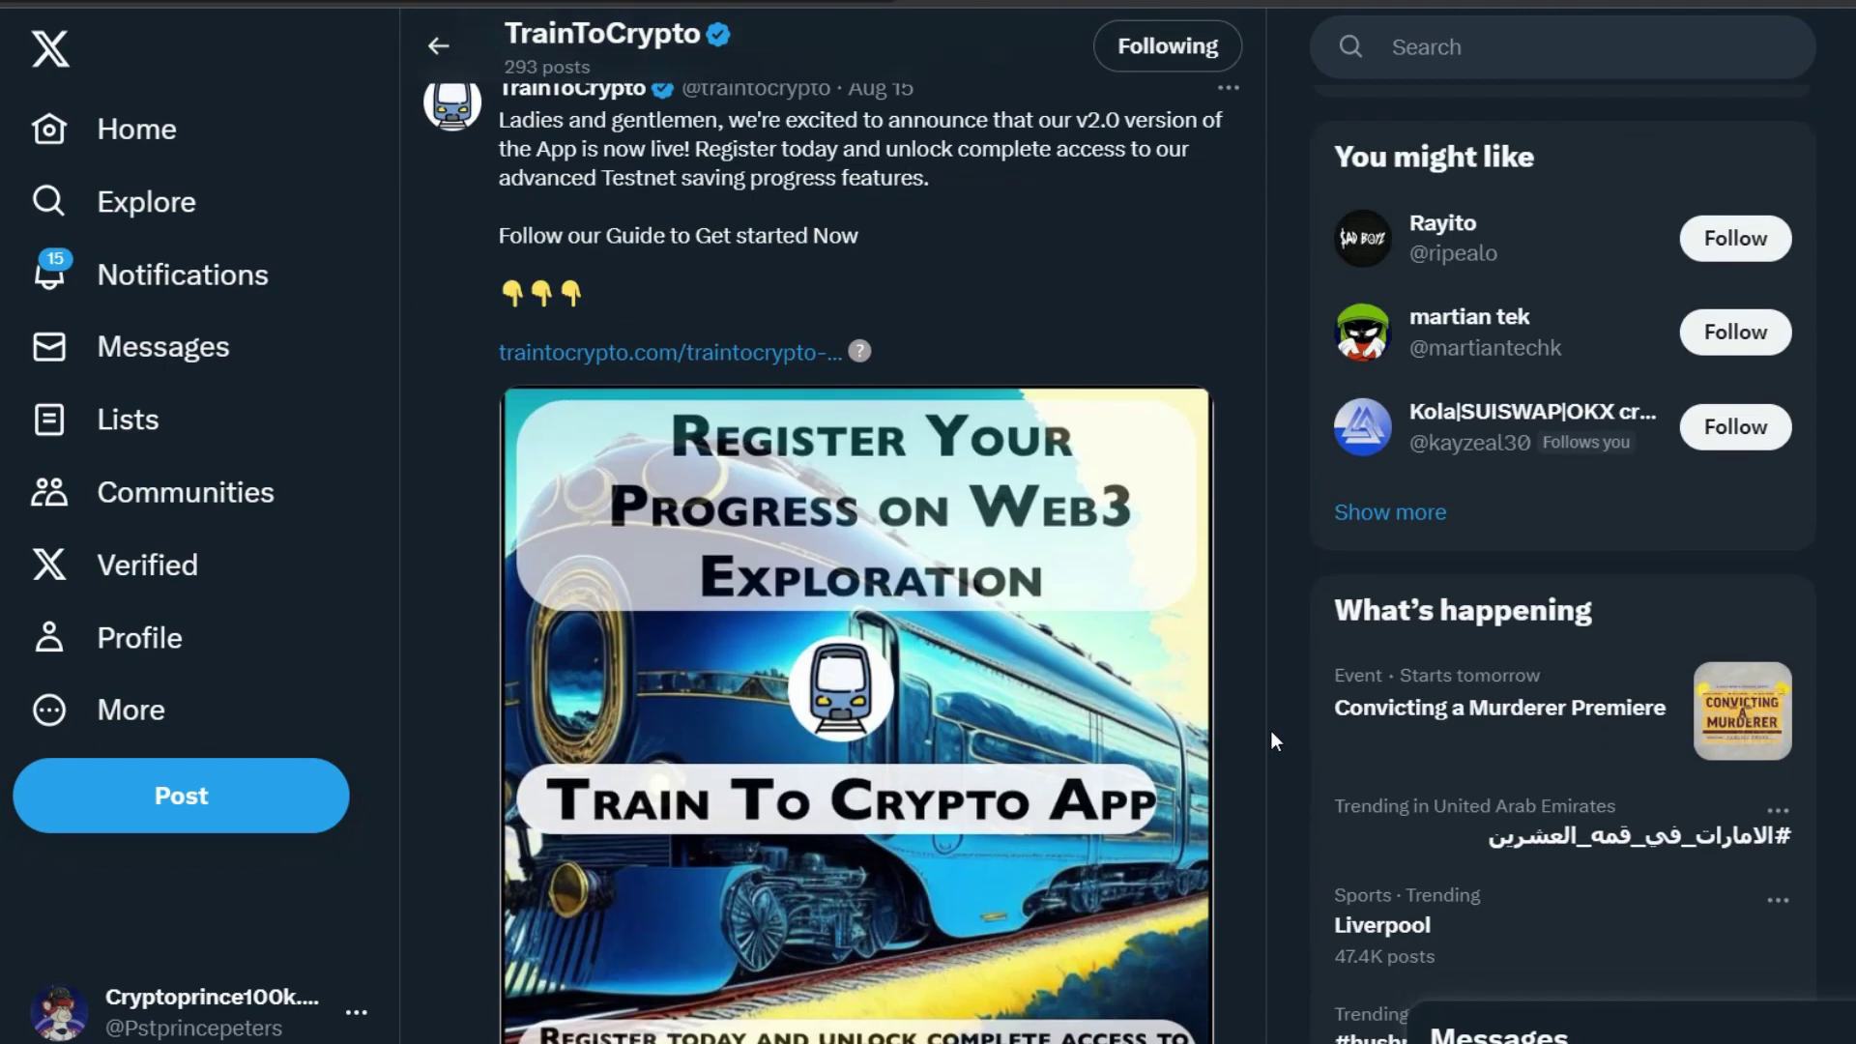
scroll(1272, 740, "down", 6)
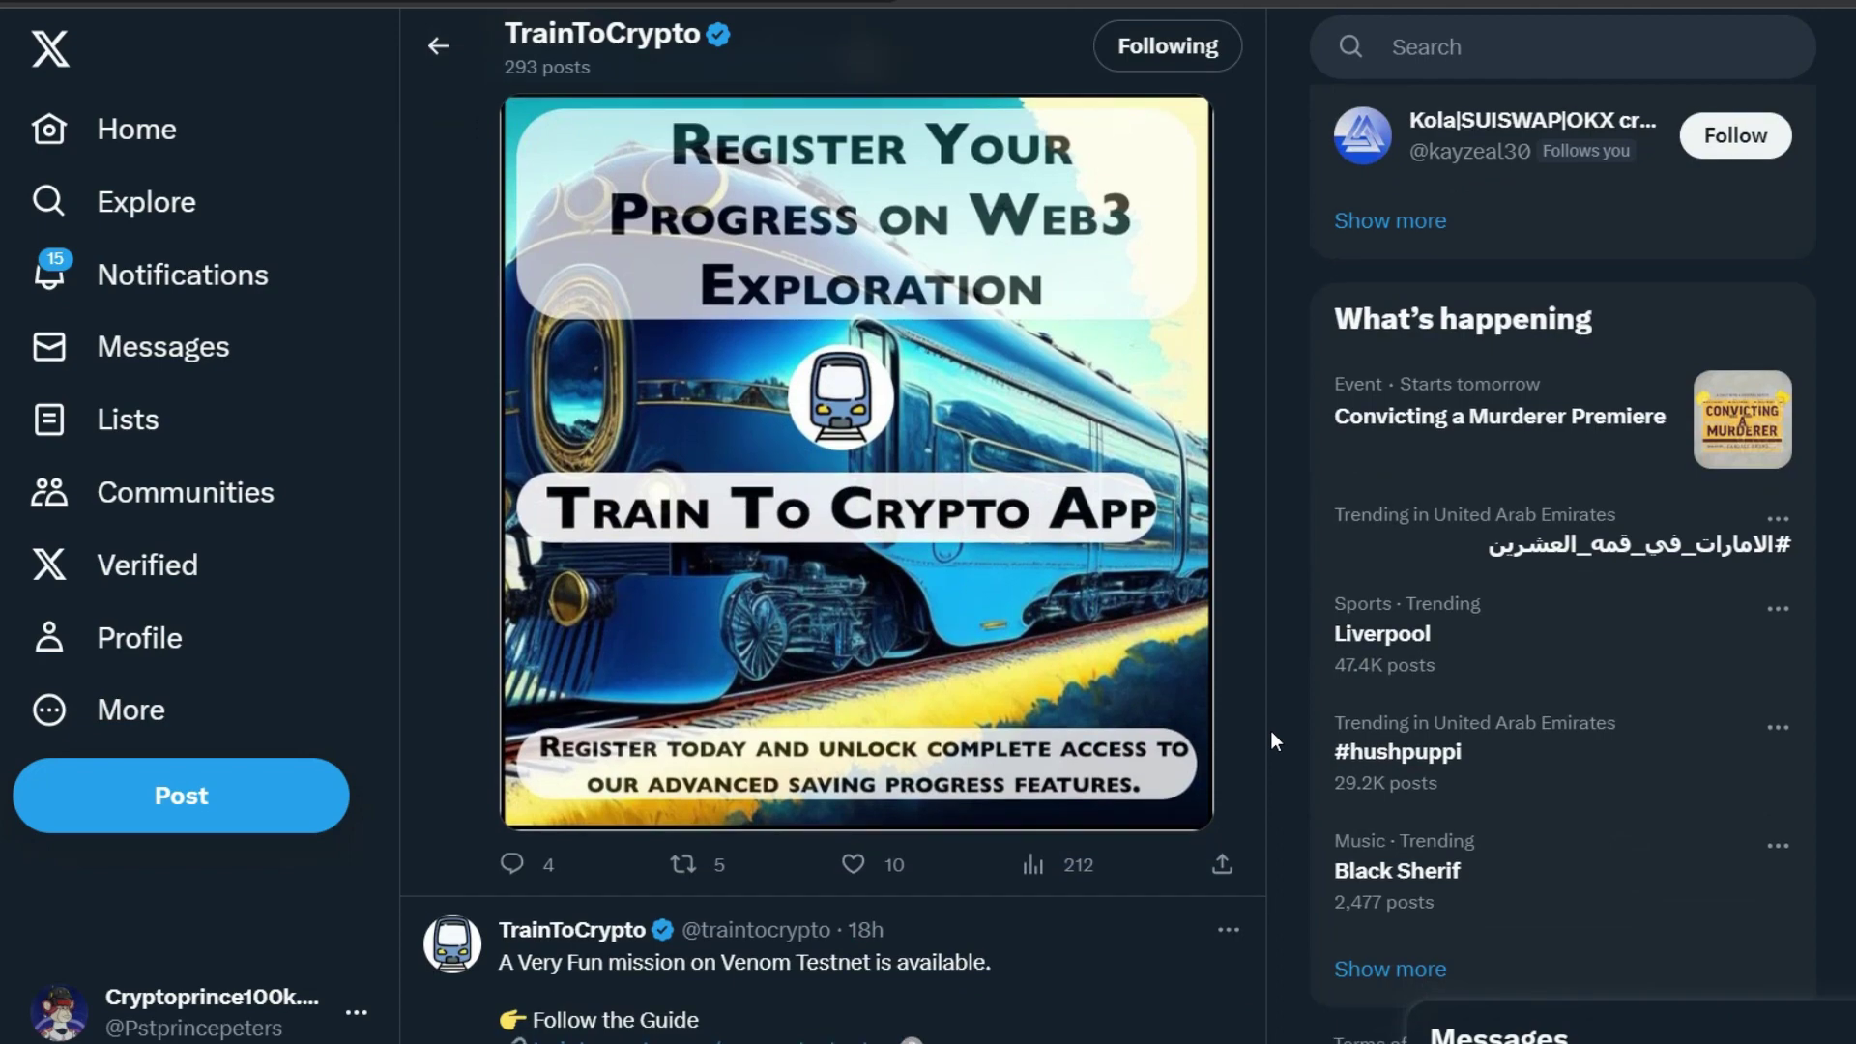
scroll(1272, 740, "down", 3)
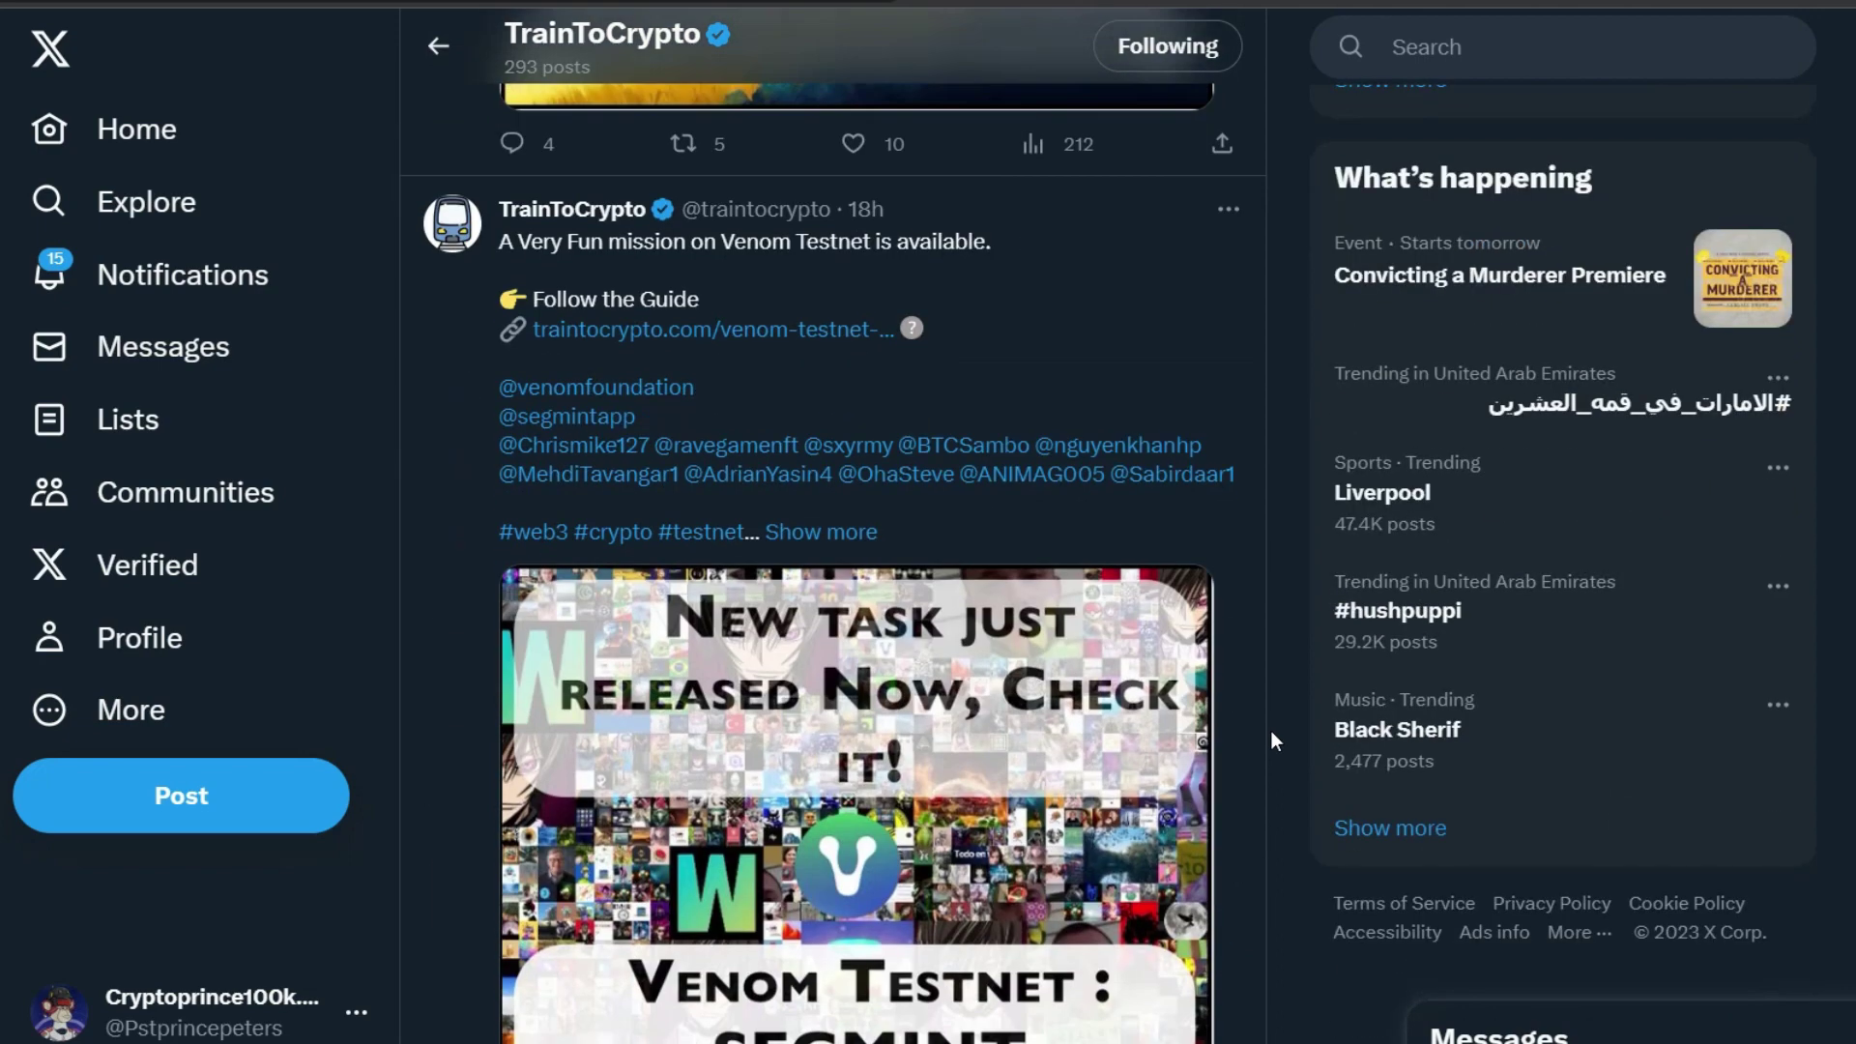
scroll(1276, 657, "up", 12)
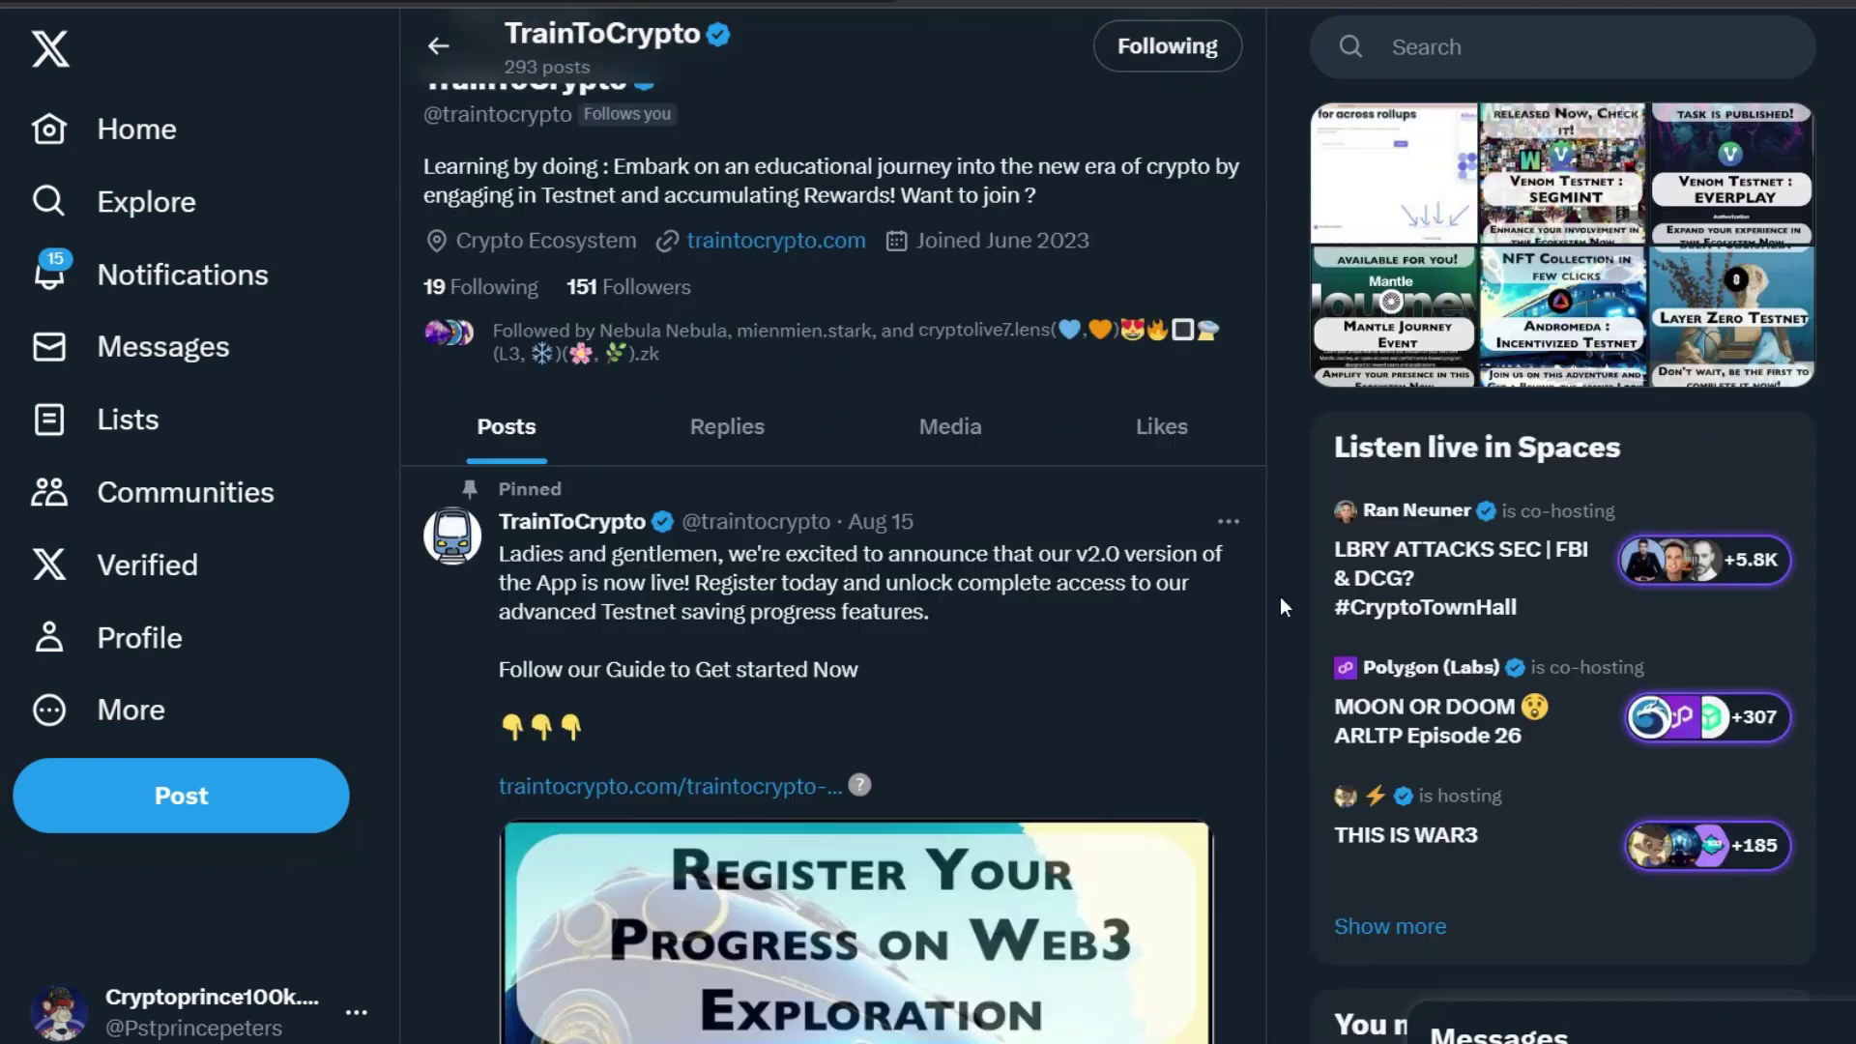
scroll(1280, 578, "down", 7)
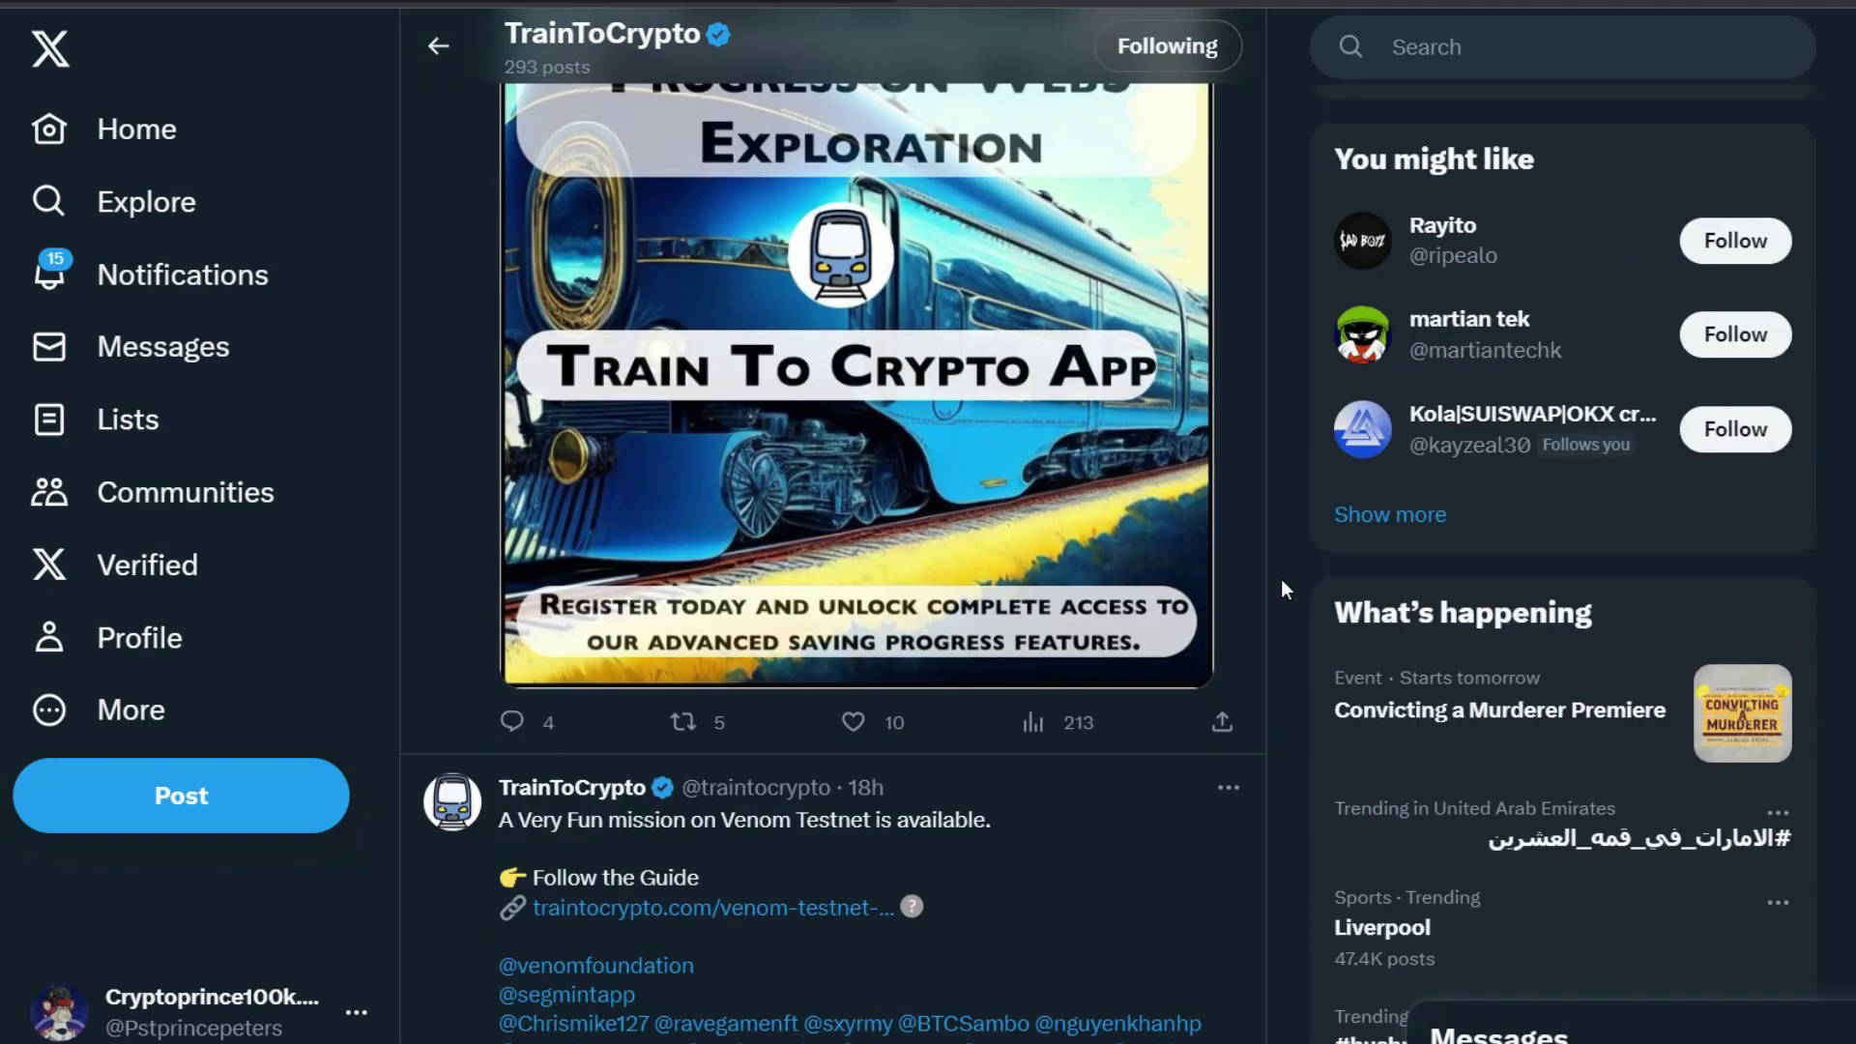
scroll(1279, 578, "down", 7)
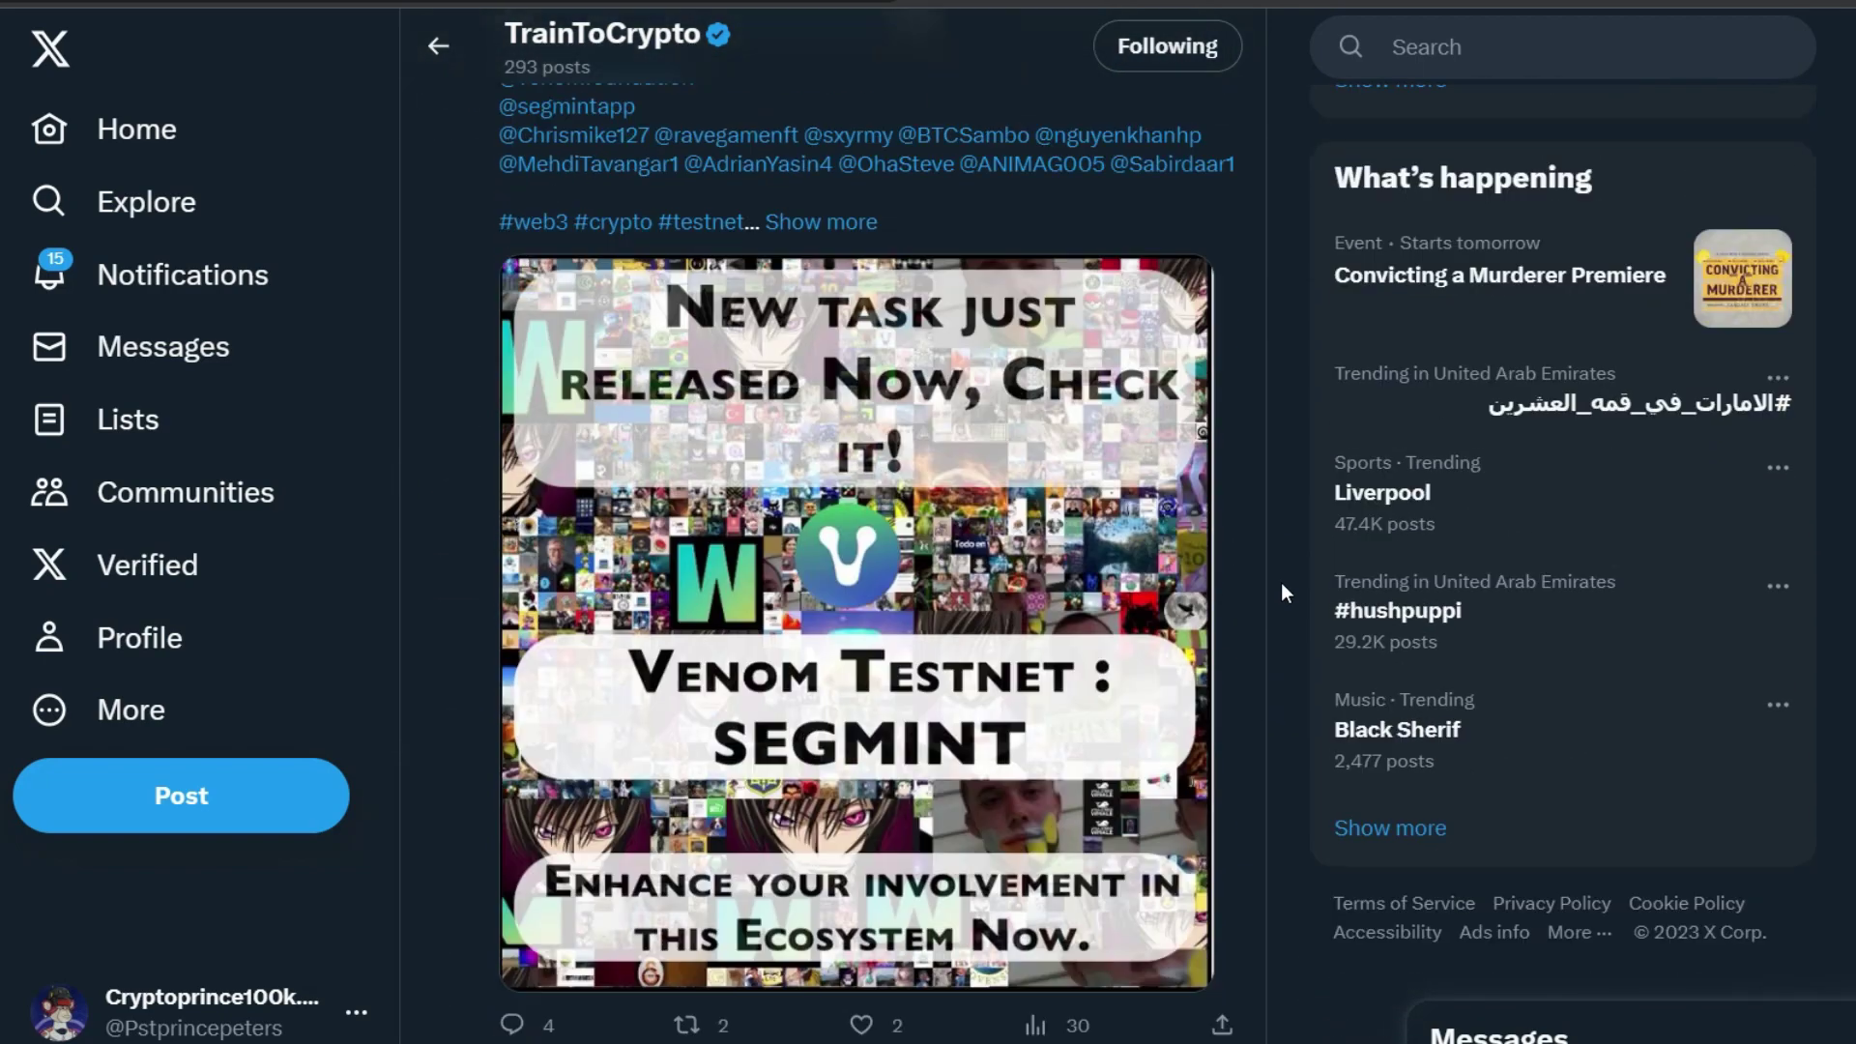
scroll(1280, 582, "down", 4)
scroll(1282, 582, "up", 15)
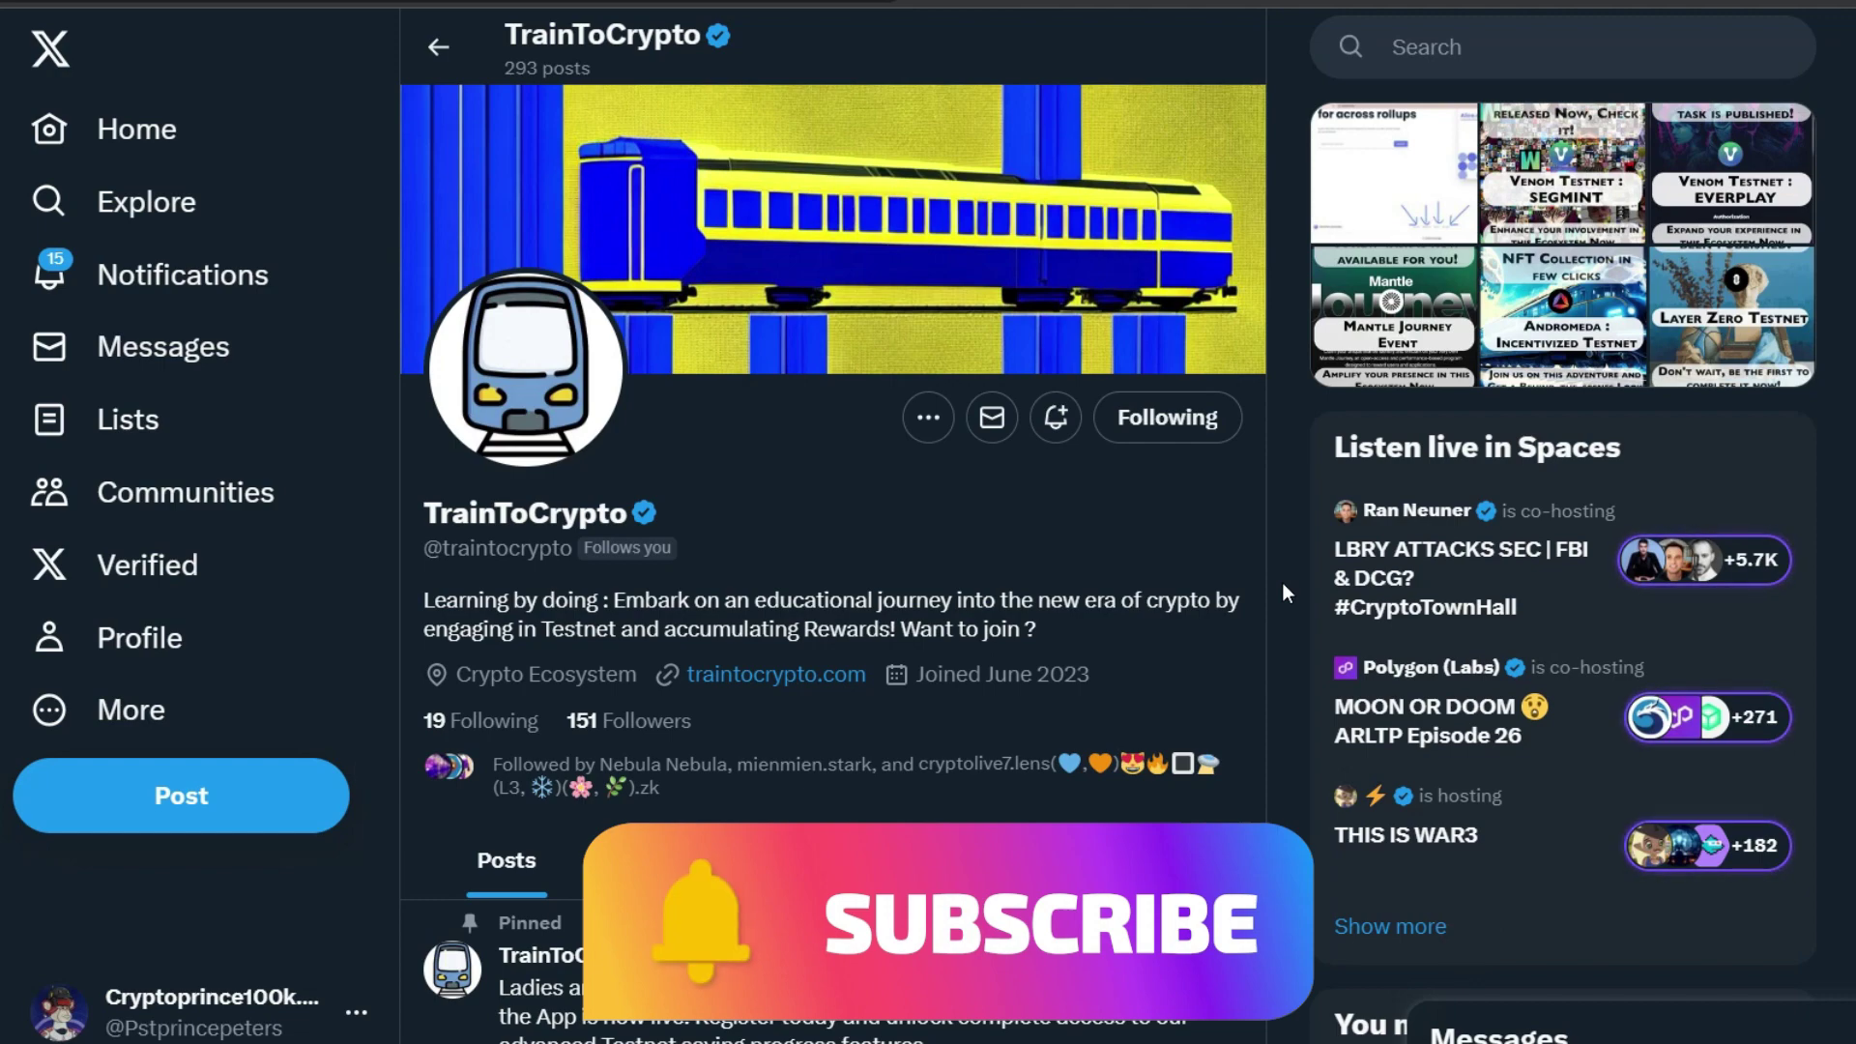
scroll(1282, 582, "down", 3)
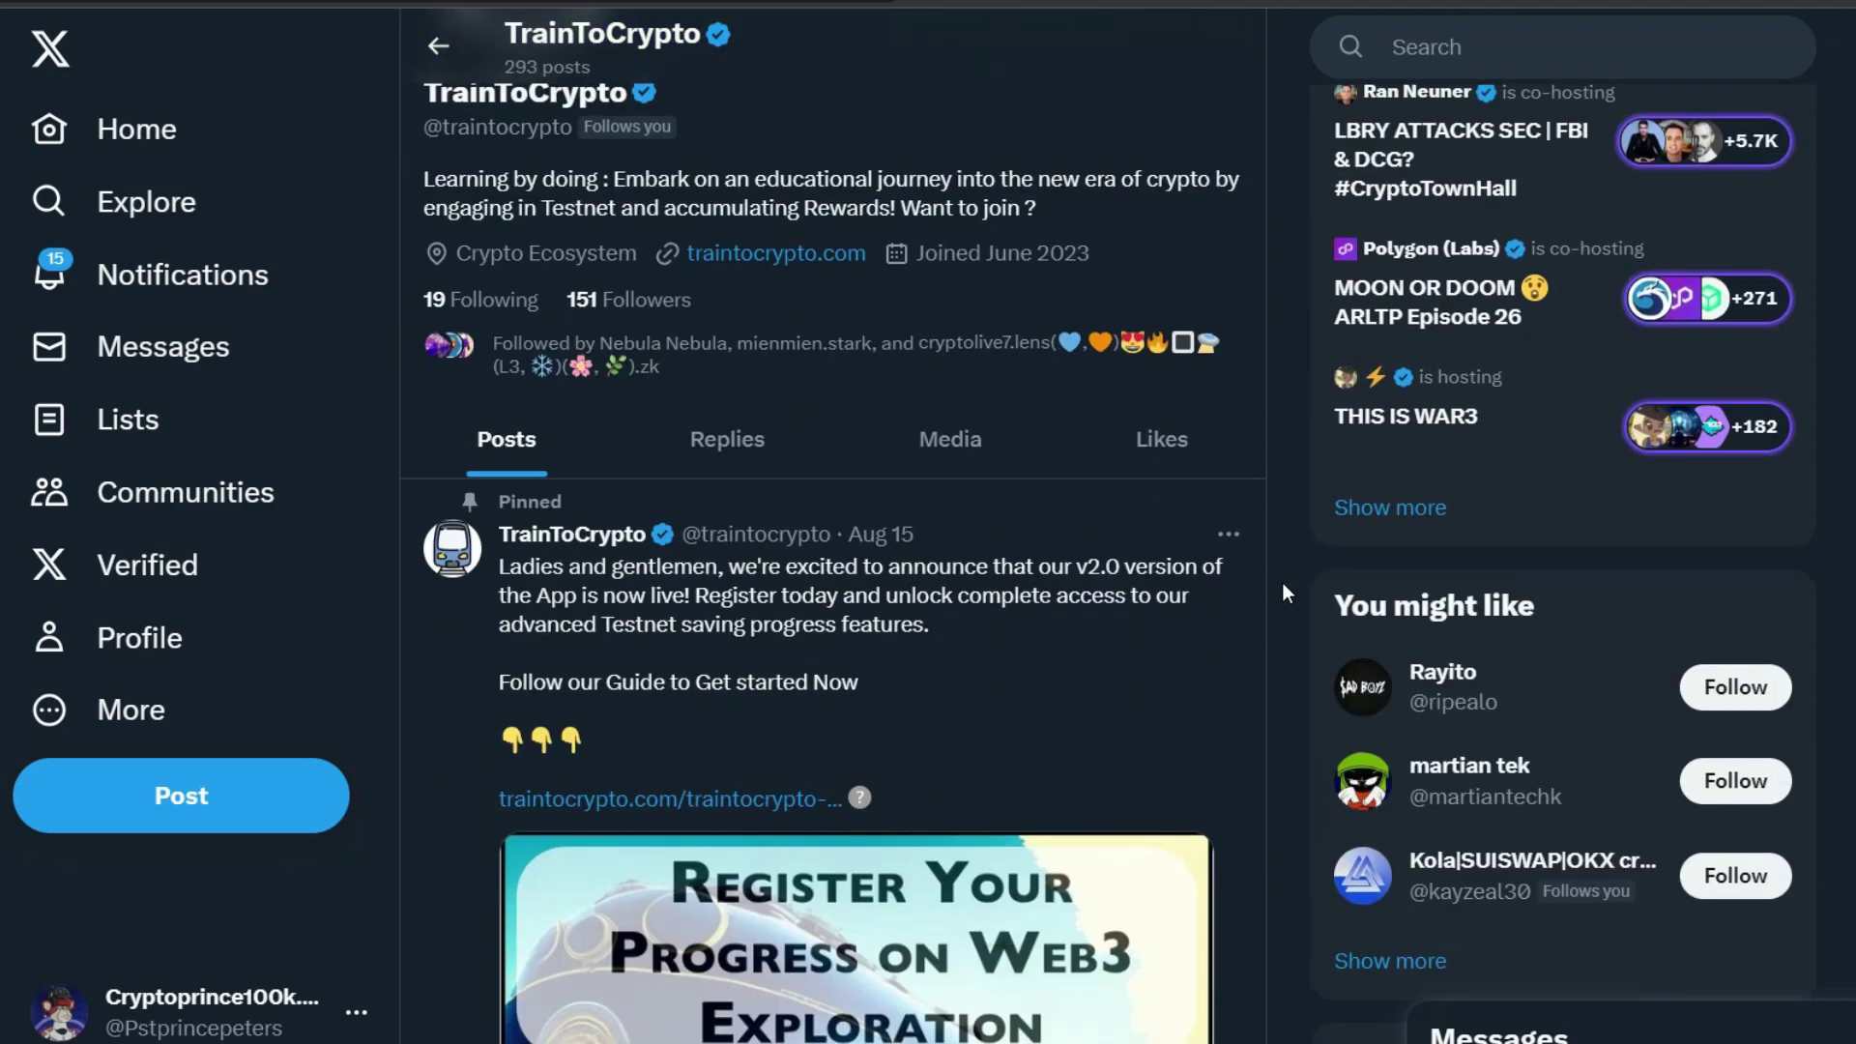
scroll(1281, 581, "down", 6)
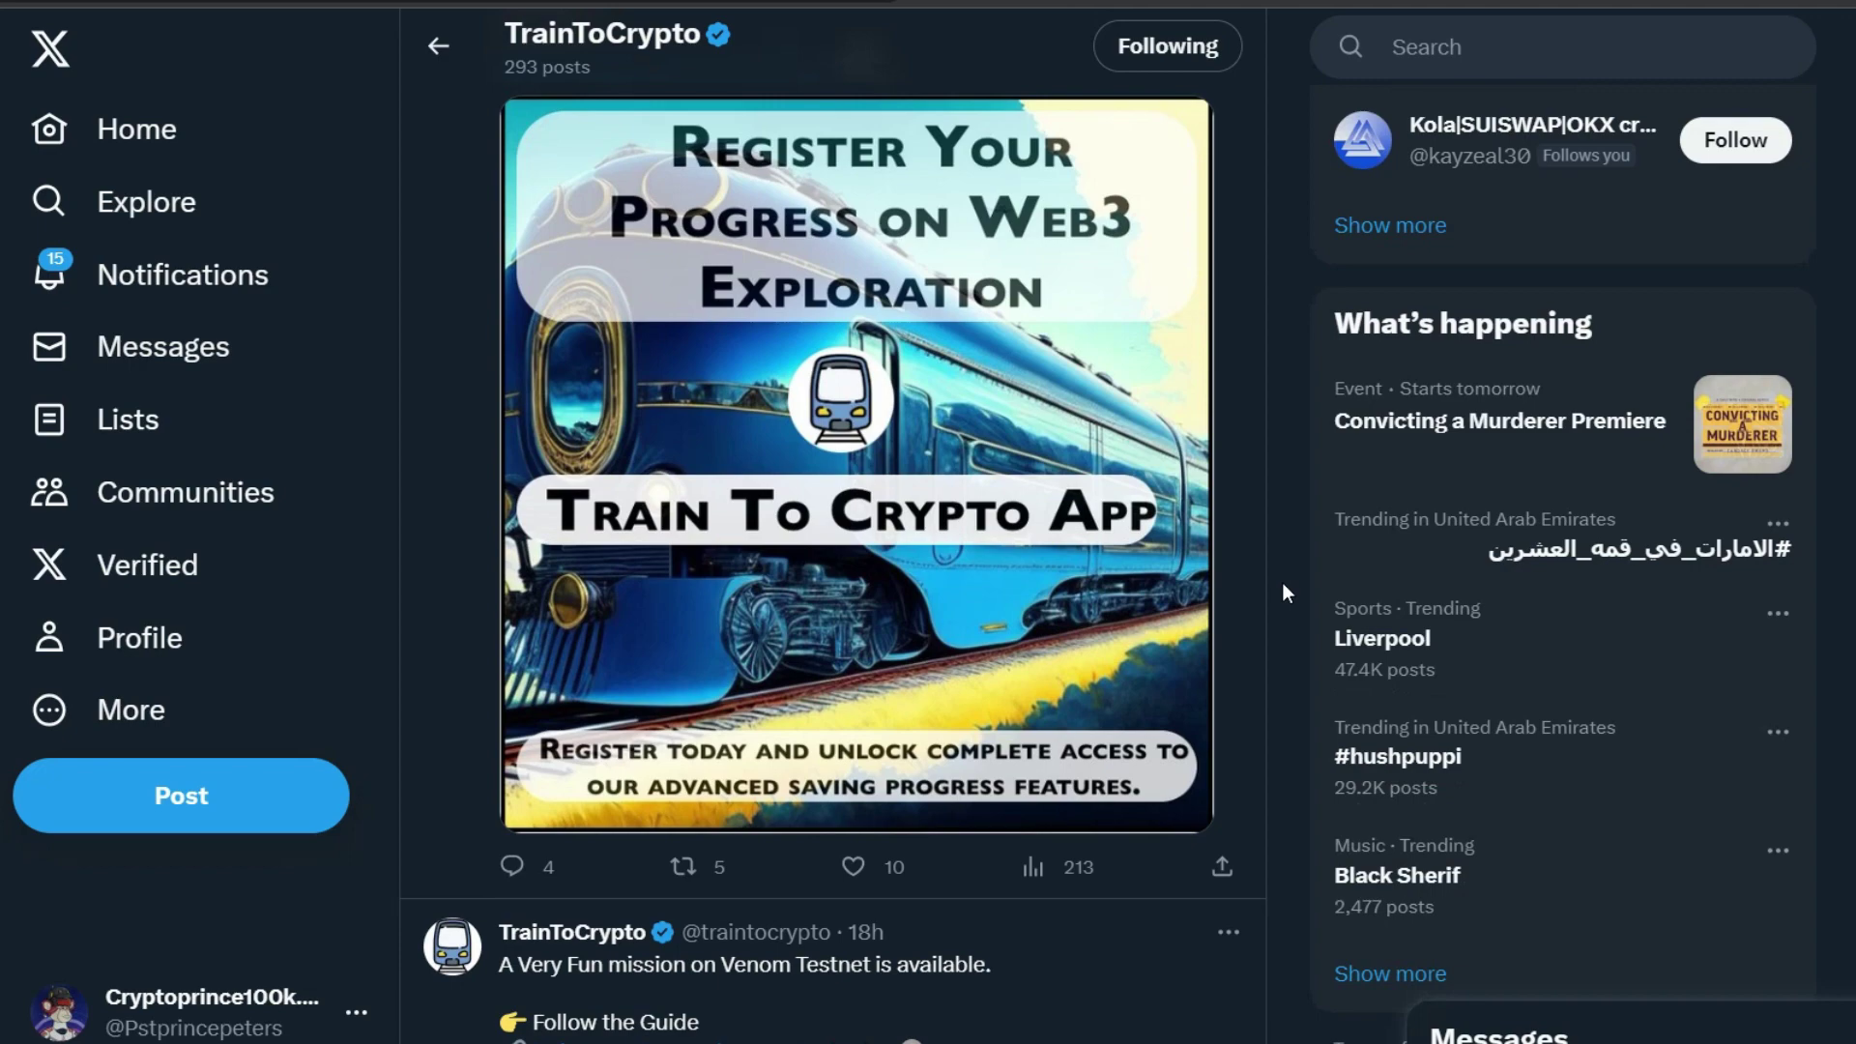
scroll(1283, 583, "up", 7)
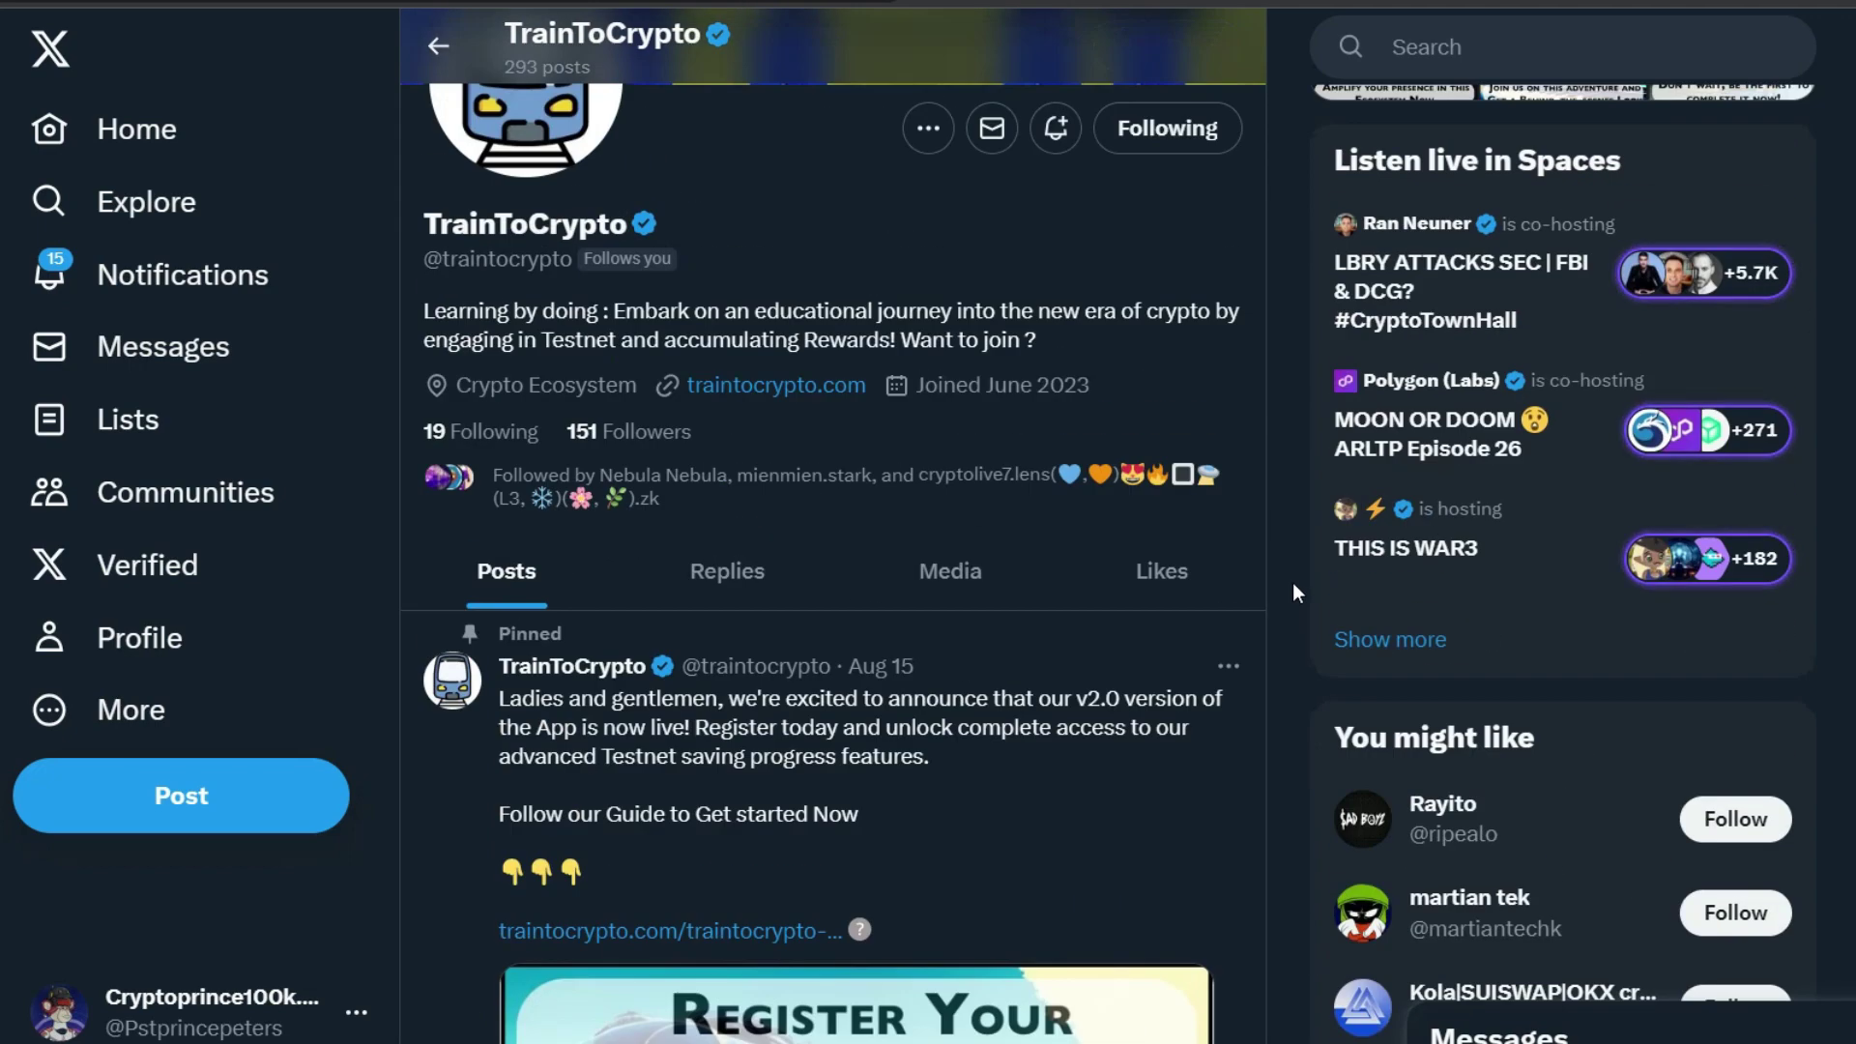
scroll(1286, 496, "up", 3)
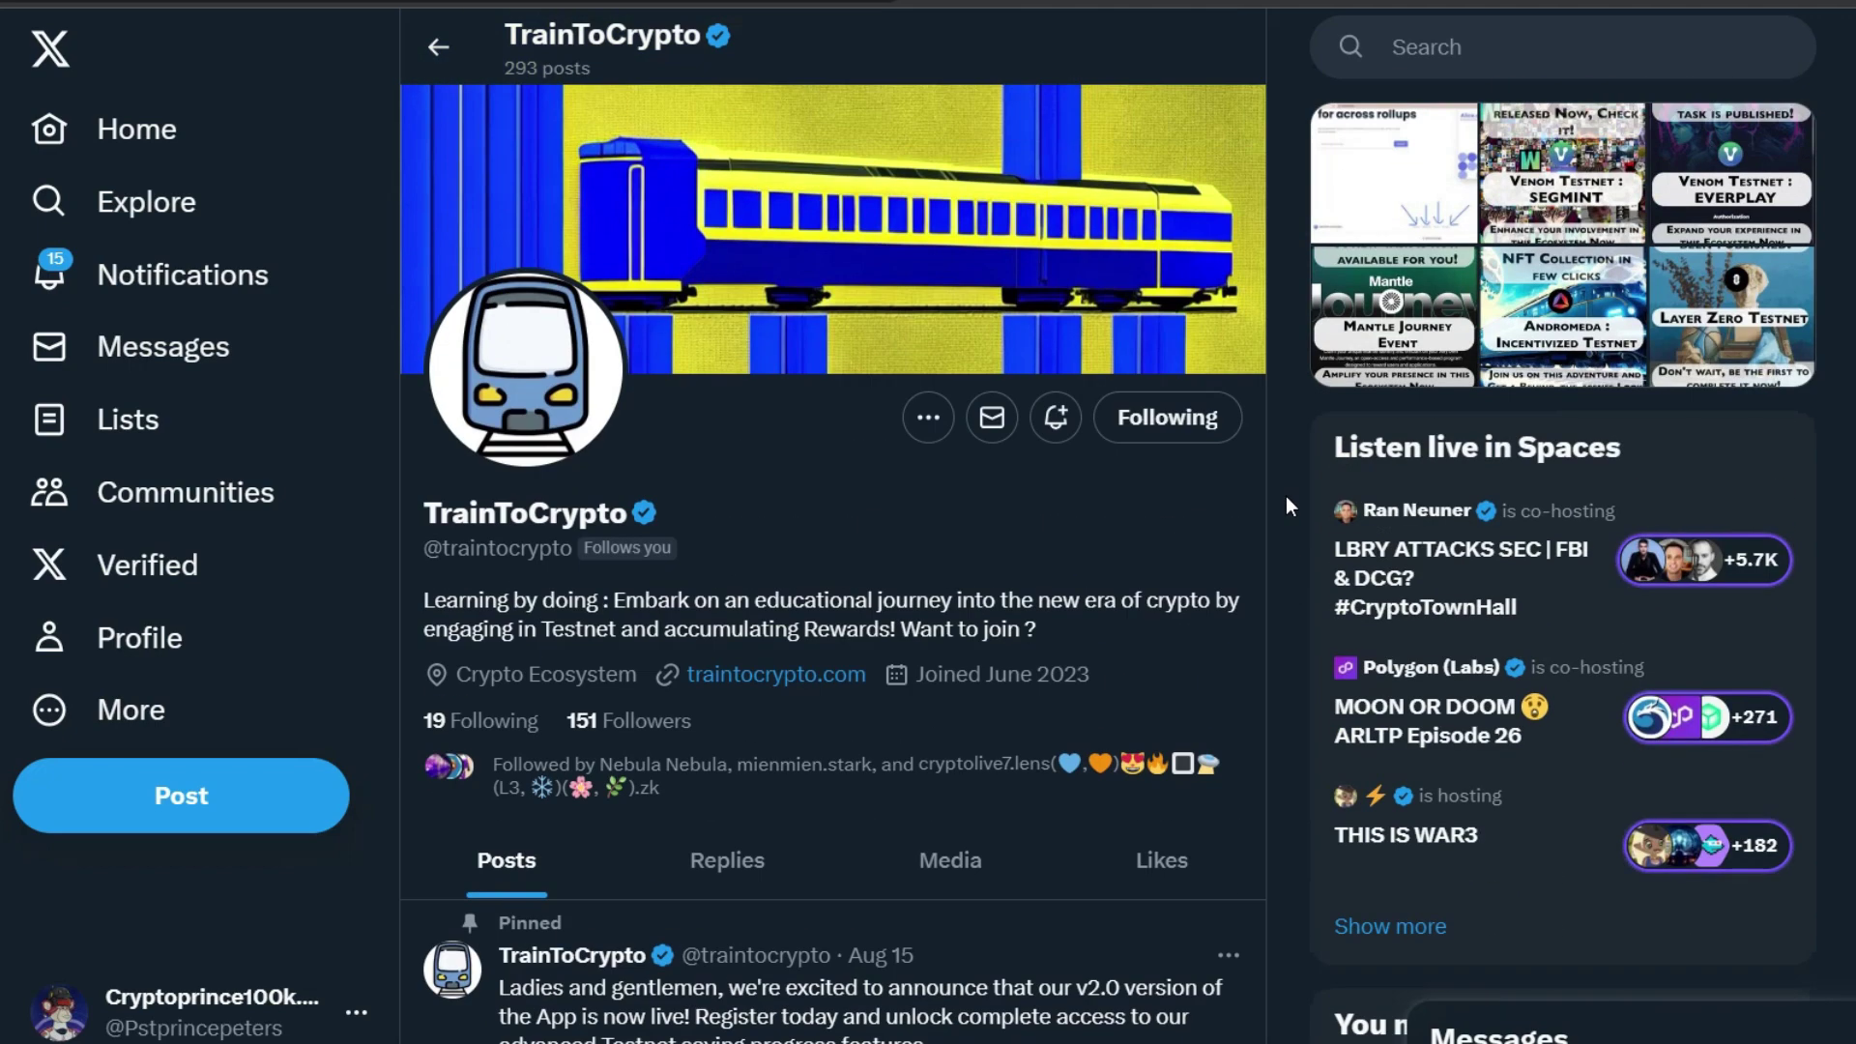